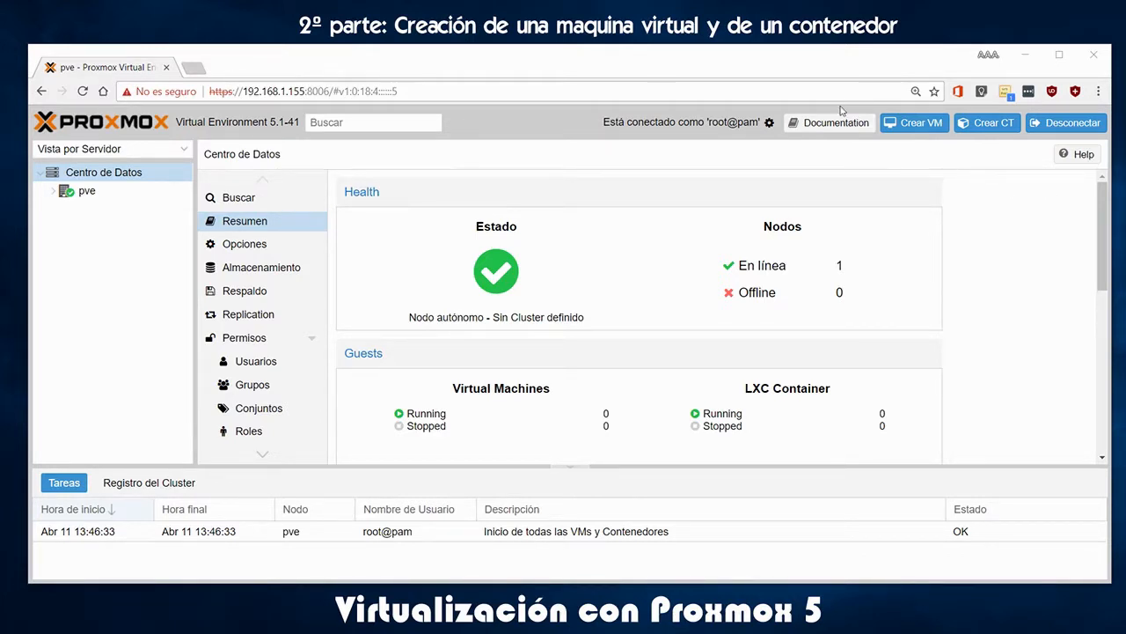
Show the datacenter storage list (local, local-lvm) and the menu of storage types to add
left_click(54, 191)
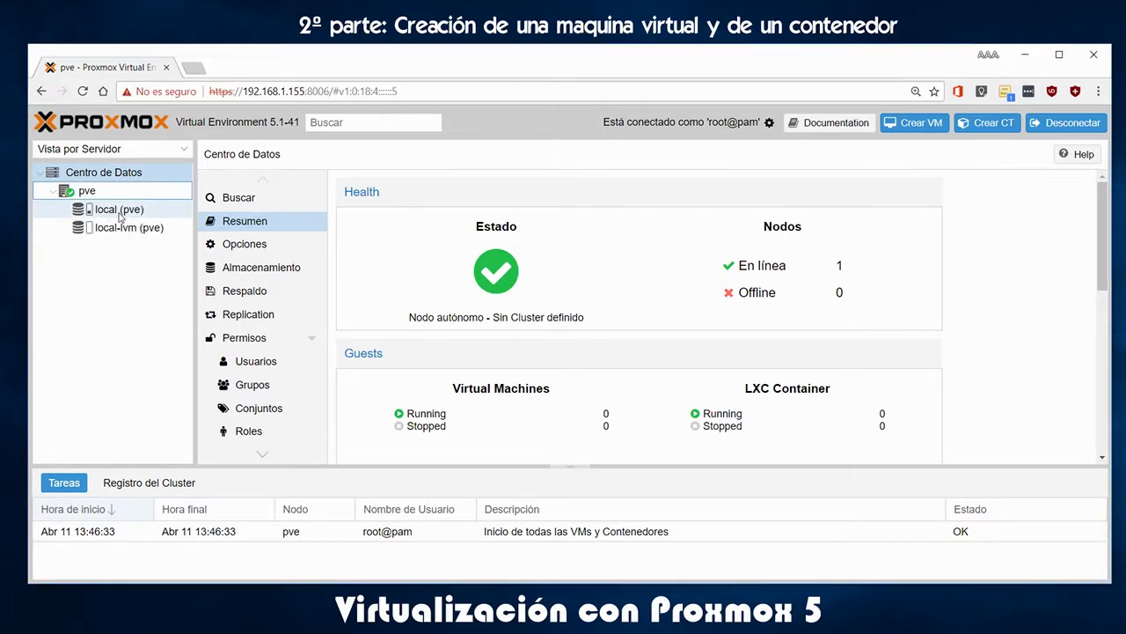
left_click(104, 173)
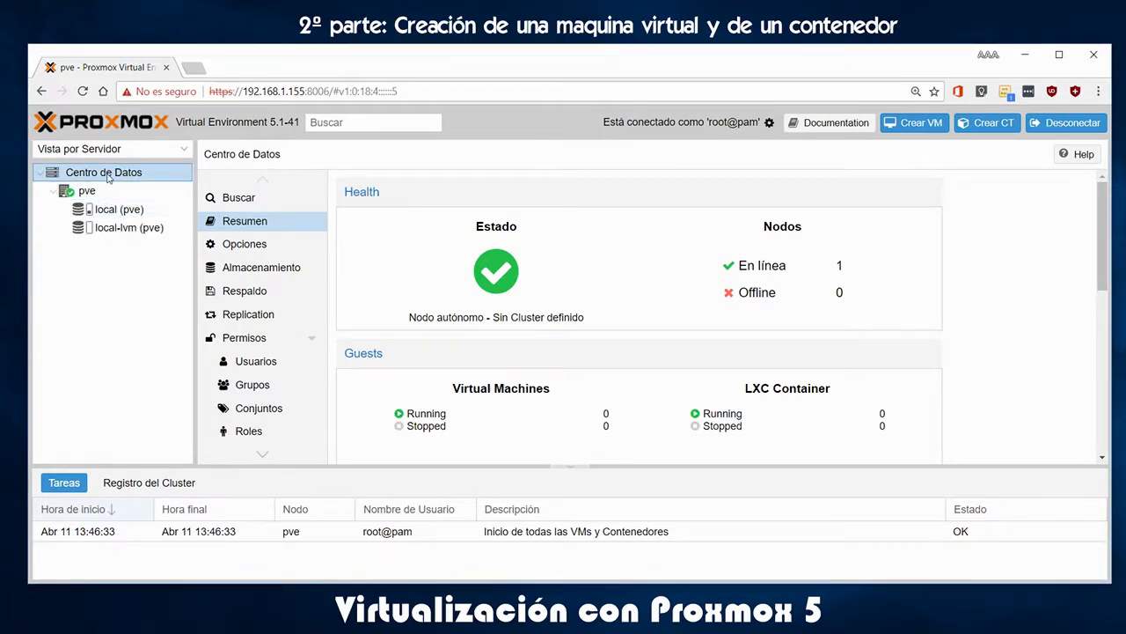
left_click(257, 269)
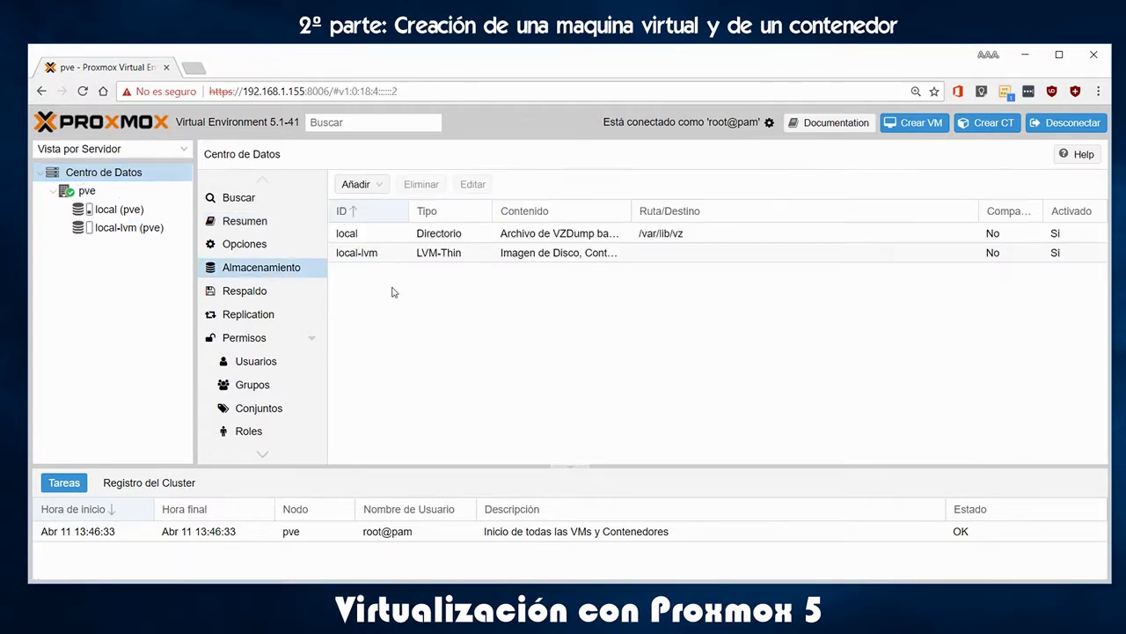
left_click(380, 189)
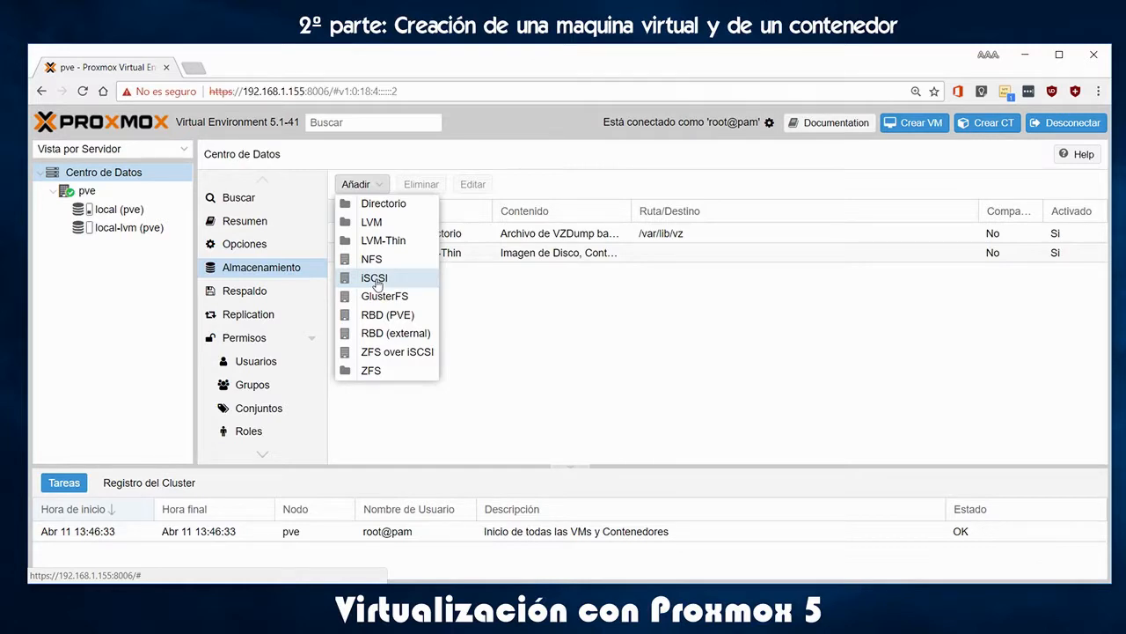
Start a Directorio storage with ID iso and directory /var/lib/vz/iso
left_click(374, 208)
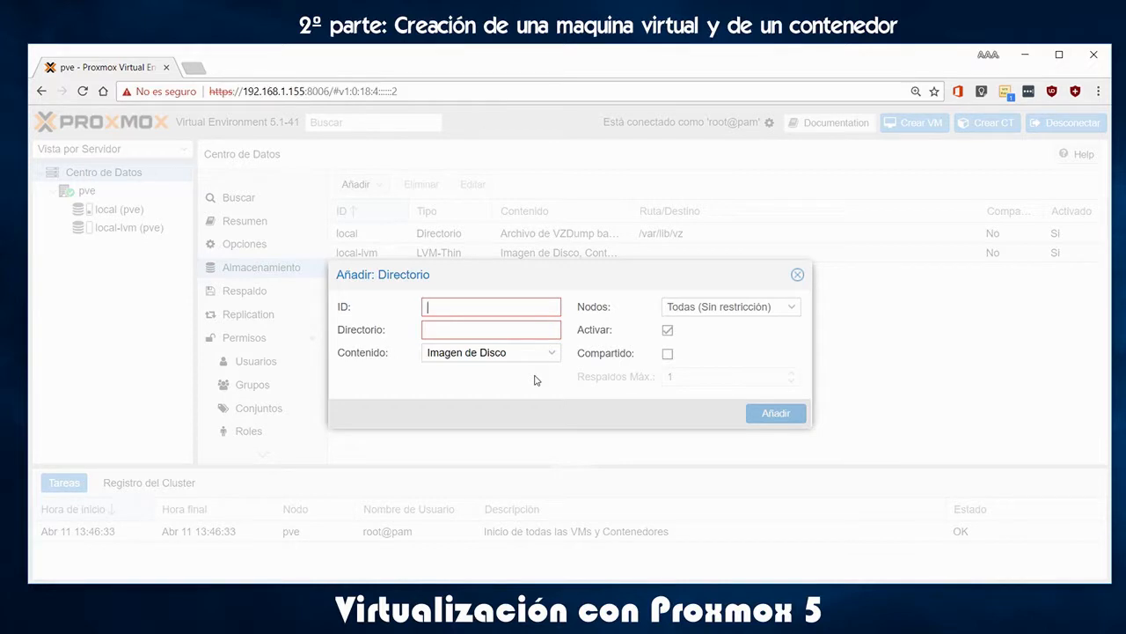
type("ISO")
key("BackSpace")
key("BackSpace")
key("BackSpace")
type("iso")
key("Tab")
type("/var/lib/vz/iso")
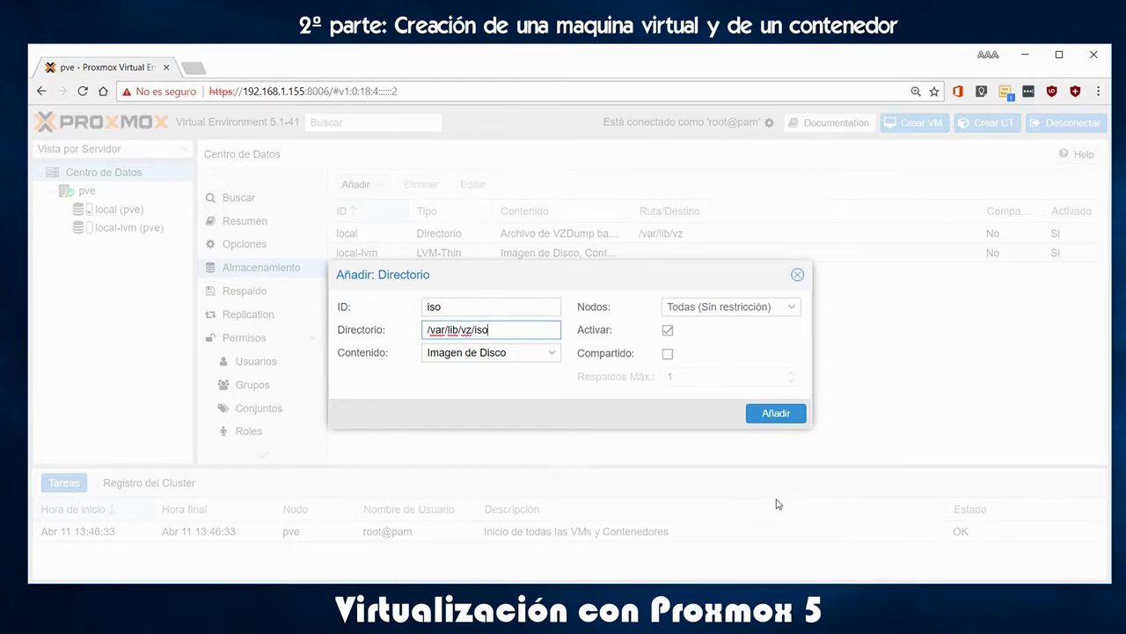
Limit the iso storage's content to Imagen de disco (ISO) only and create it
left_click(553, 352)
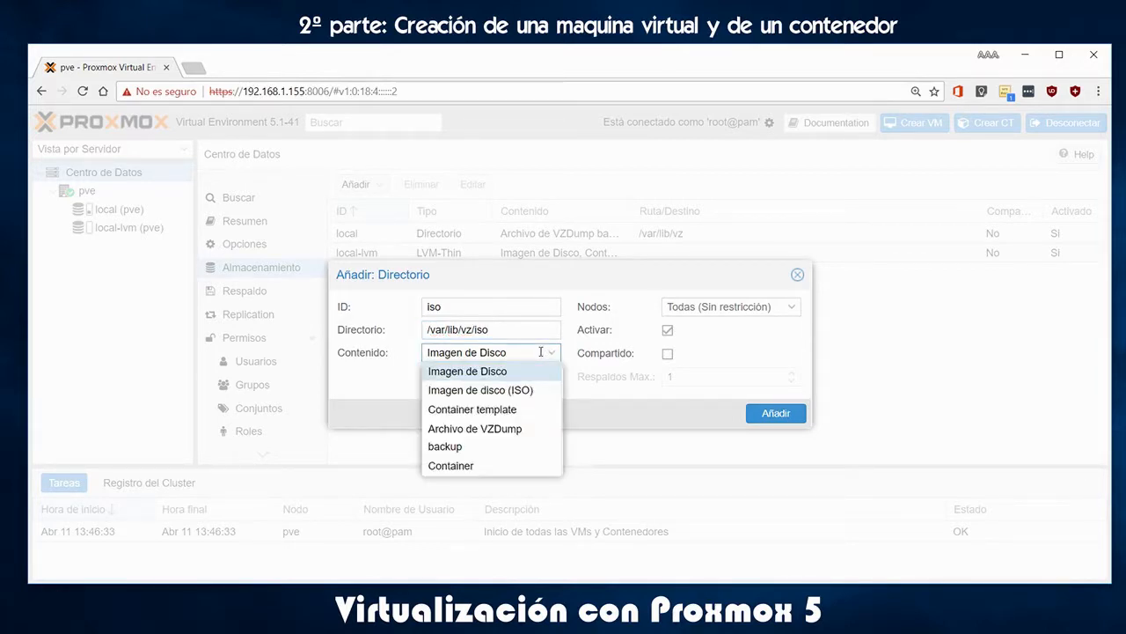
left_click(508, 390)
left_click(497, 409)
left_click(500, 431)
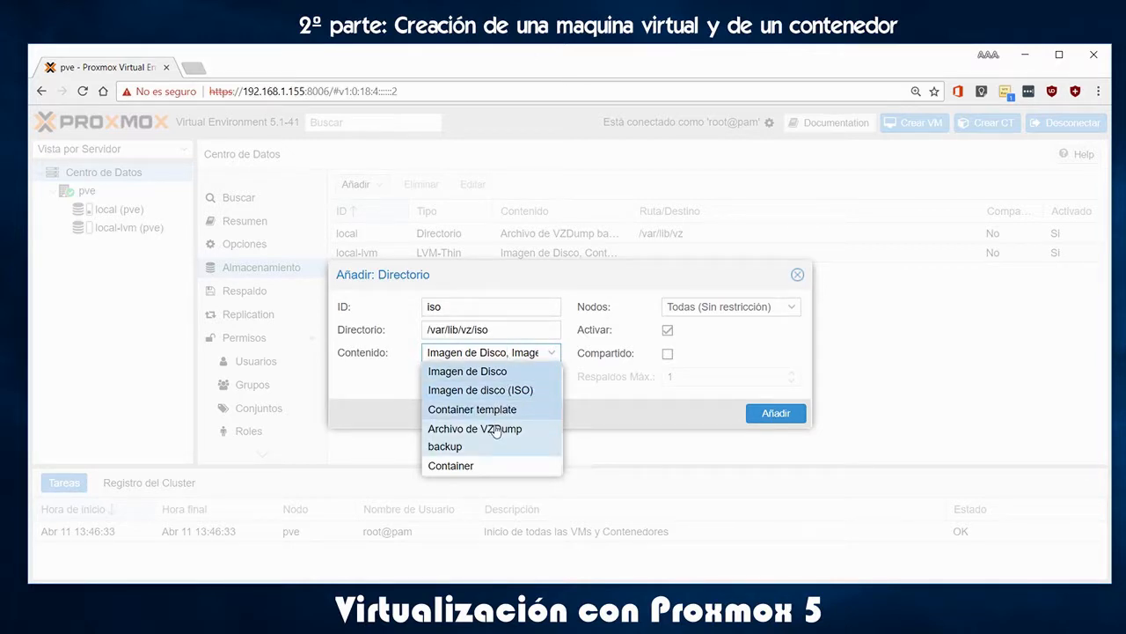
left_click(466, 463)
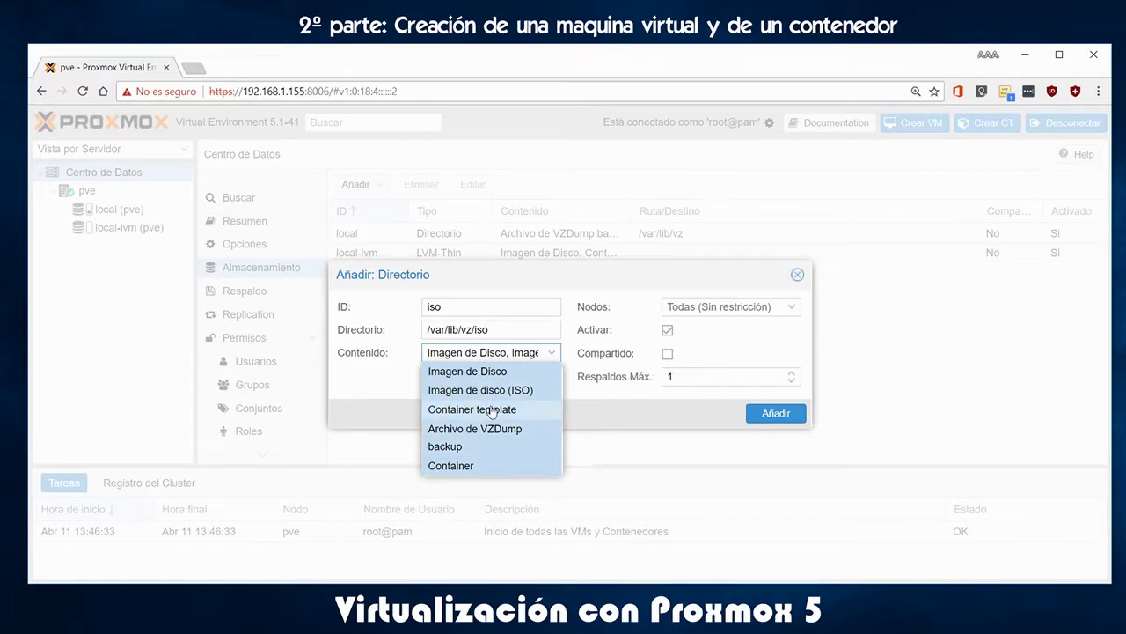
left_click(492, 410)
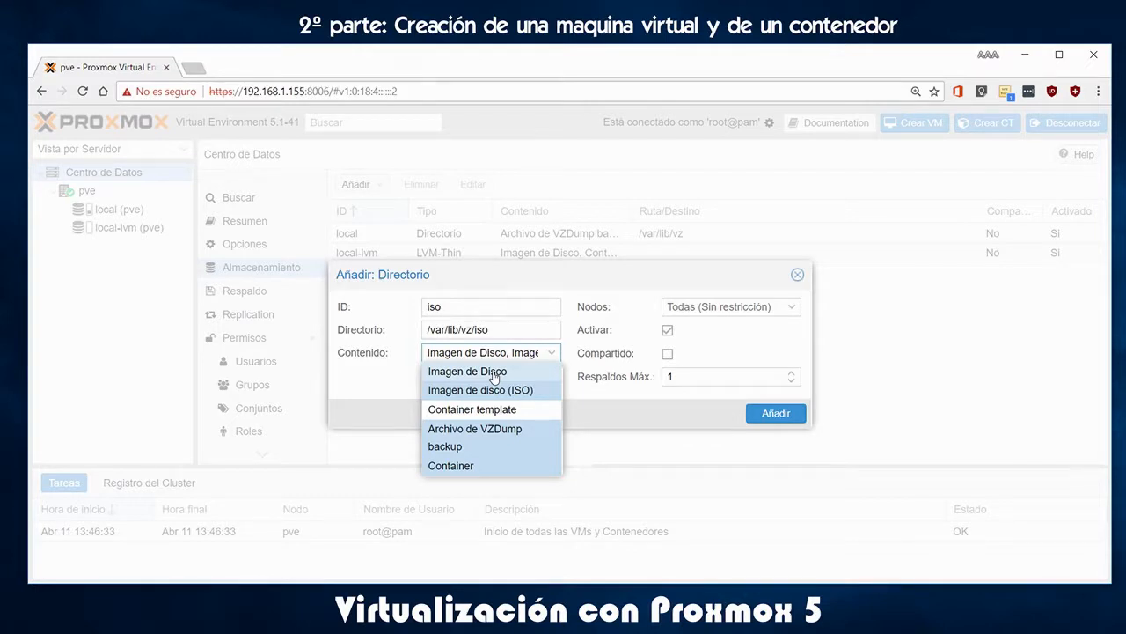
left_click(493, 376)
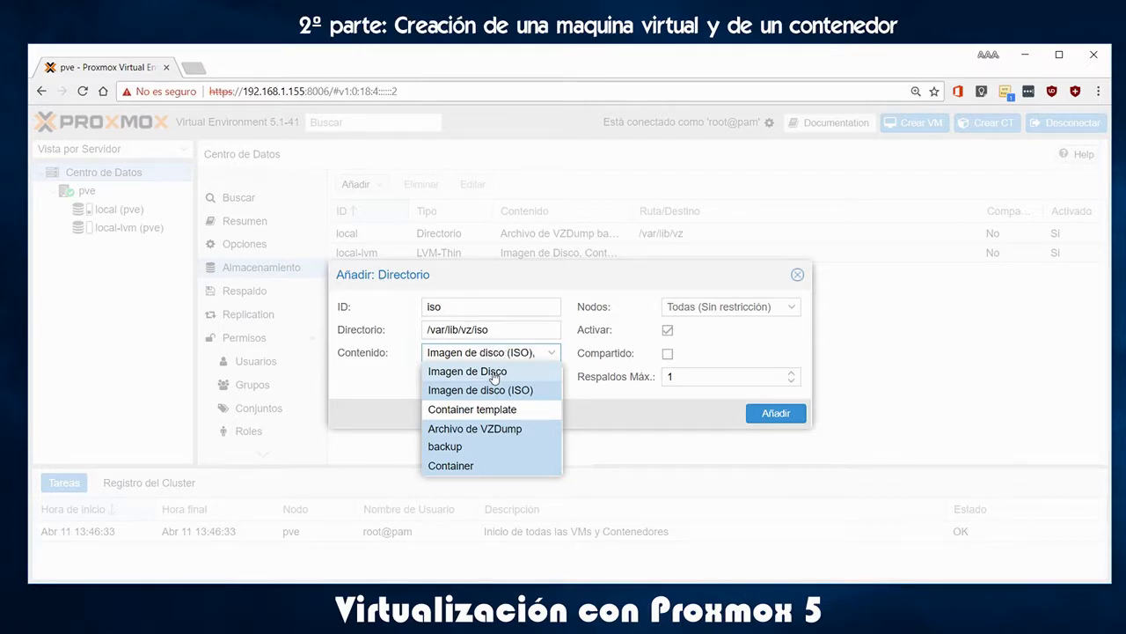
left_click(480, 430)
left_click(496, 450)
left_click(501, 433)
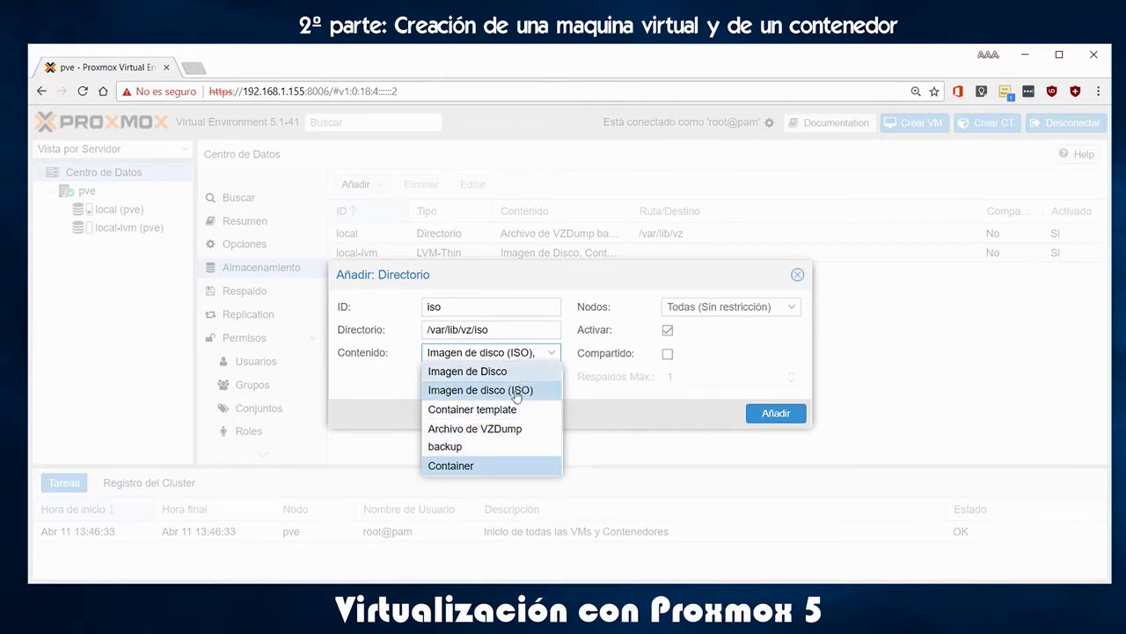
left_click(484, 466)
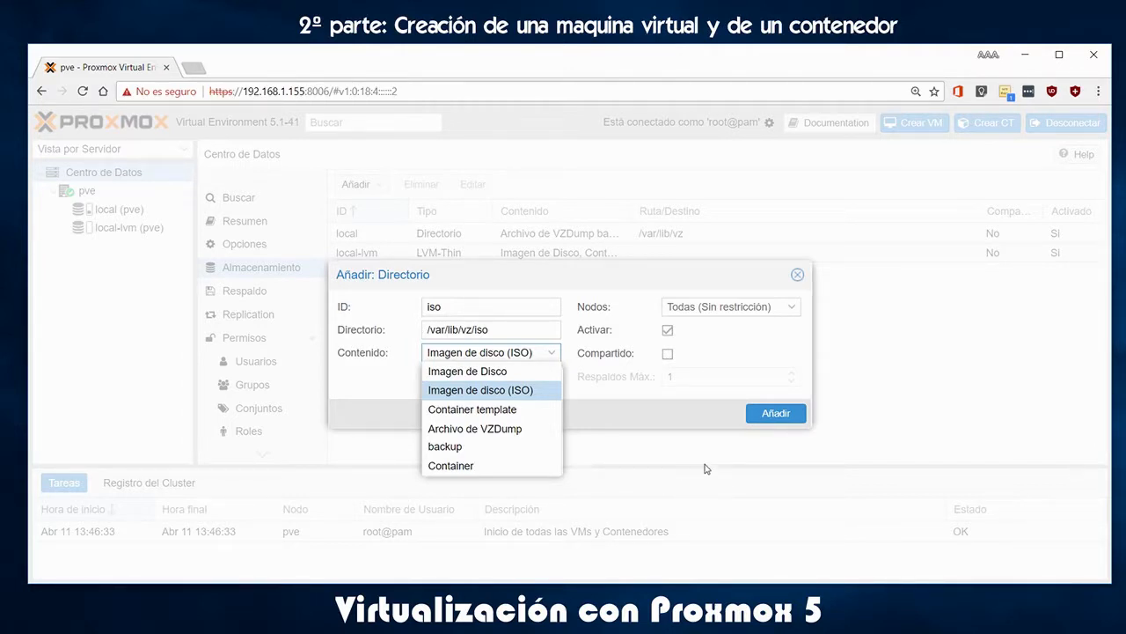
left_click(776, 414)
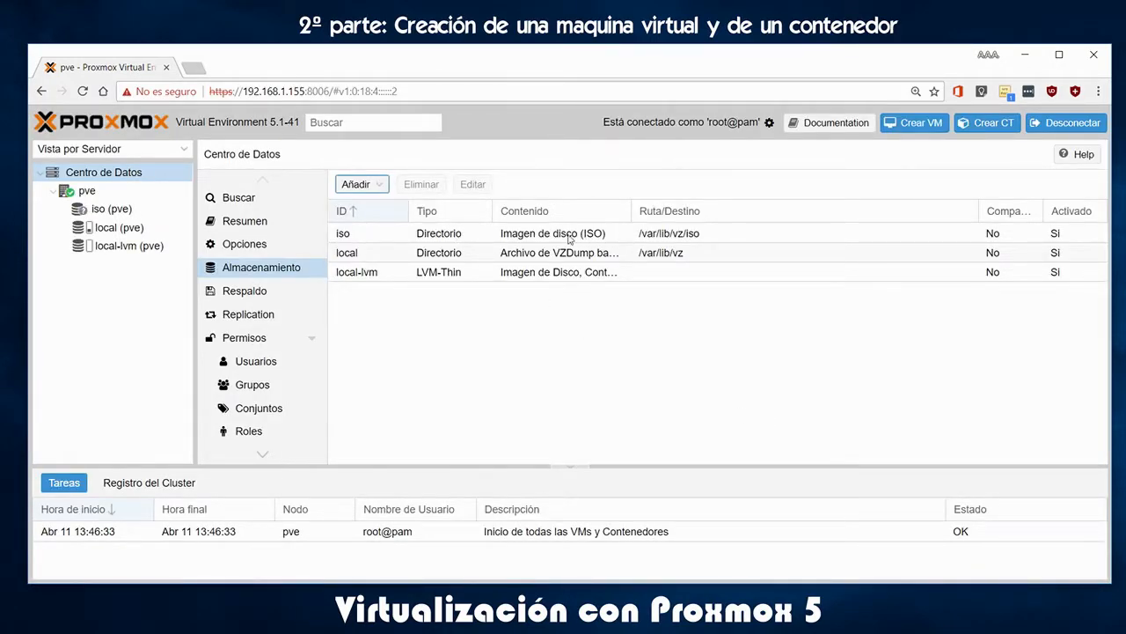
Widen the storage list's Contenido column to read the full content types
left_click(353, 187)
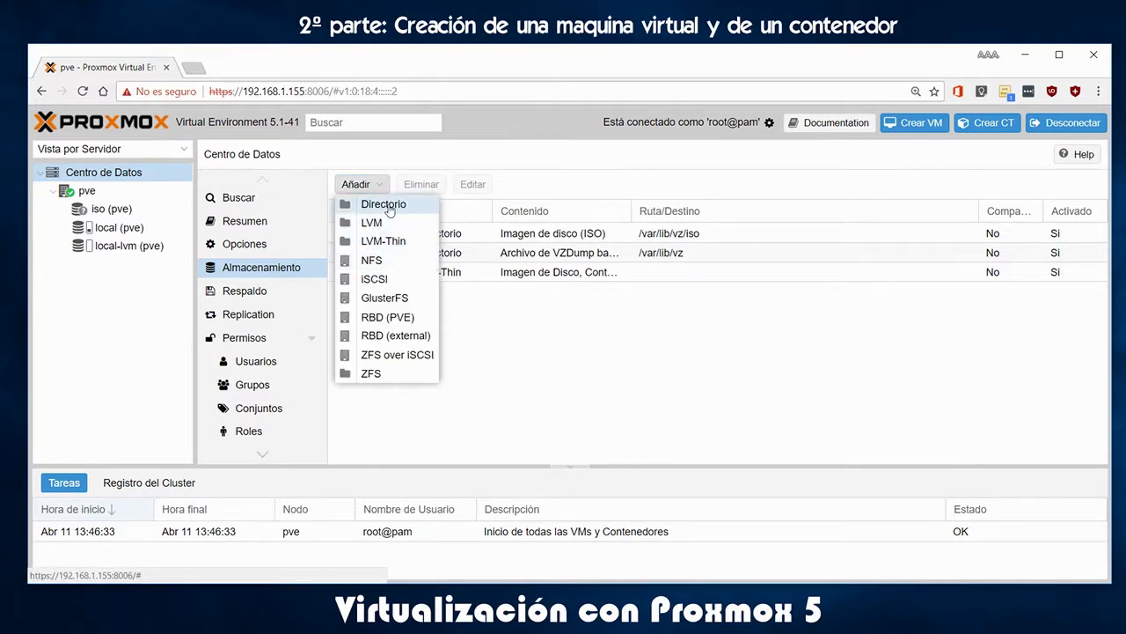
left_click(544, 375)
left_click_drag(630, 211, 676, 211)
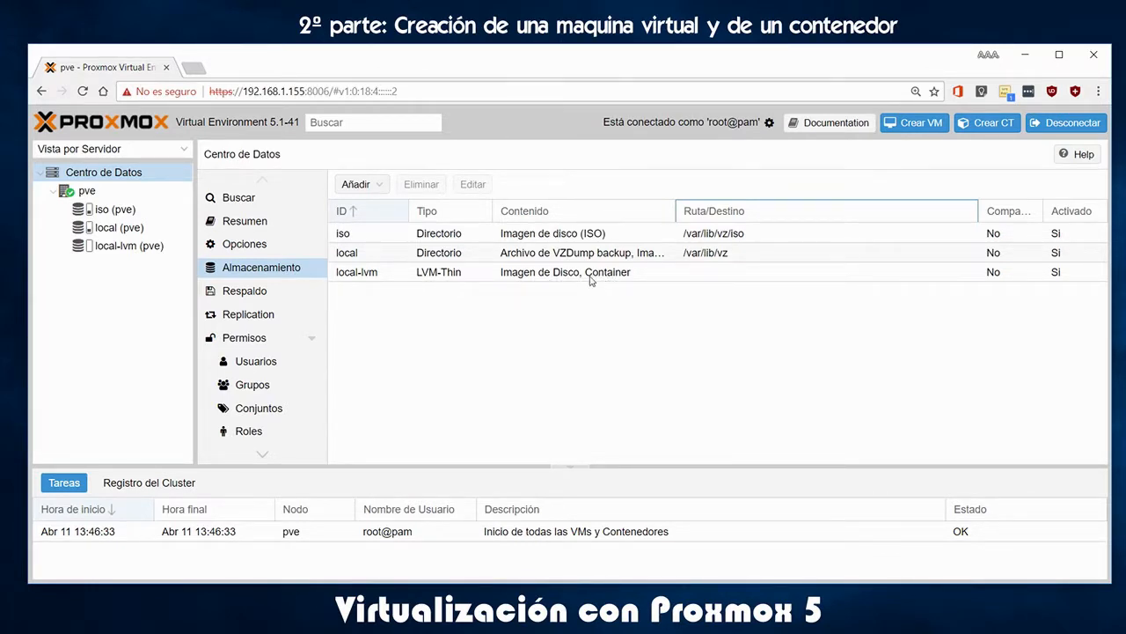
Remove Container content from local-lvm so it holds only disk images, then start another Directorio storage
left_click(367, 275)
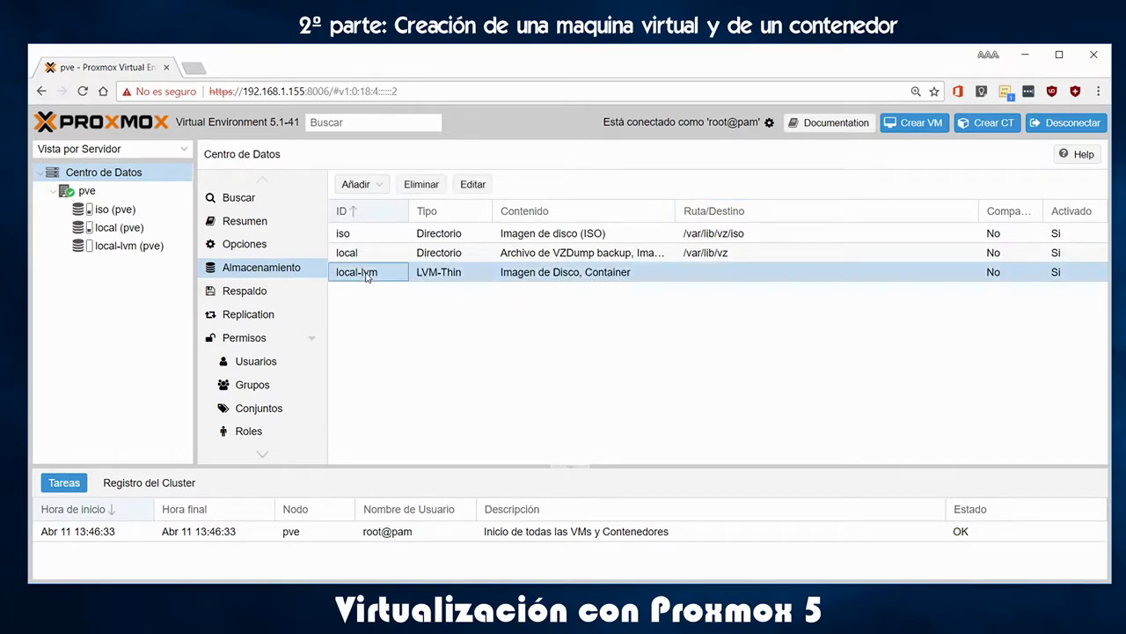
left_click(475, 186)
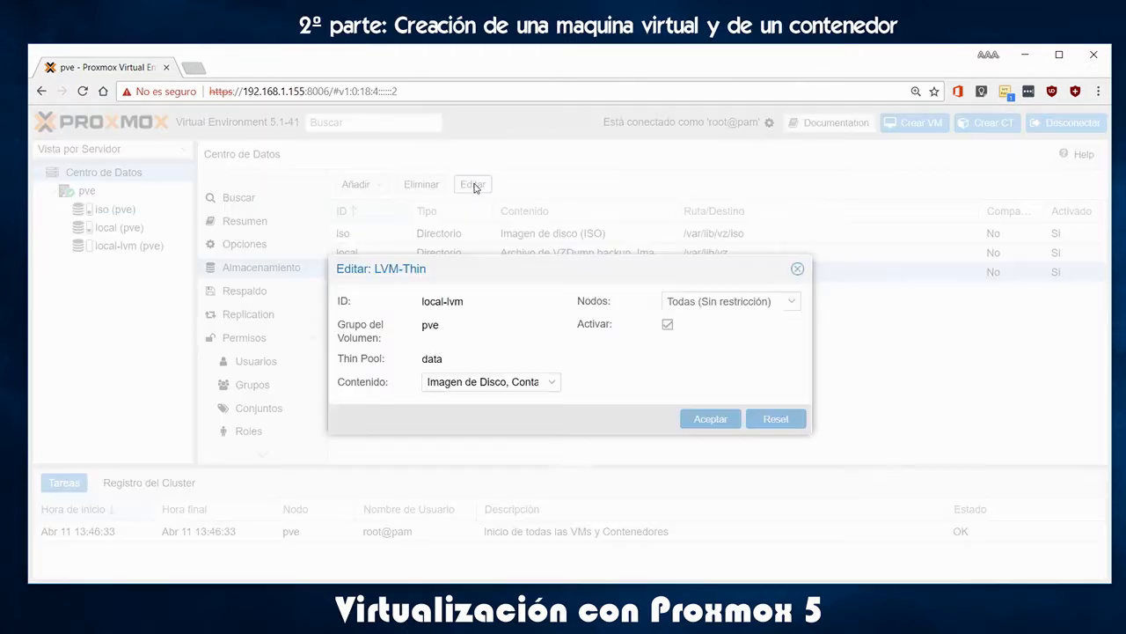
left_click(549, 385)
left_click(480, 422)
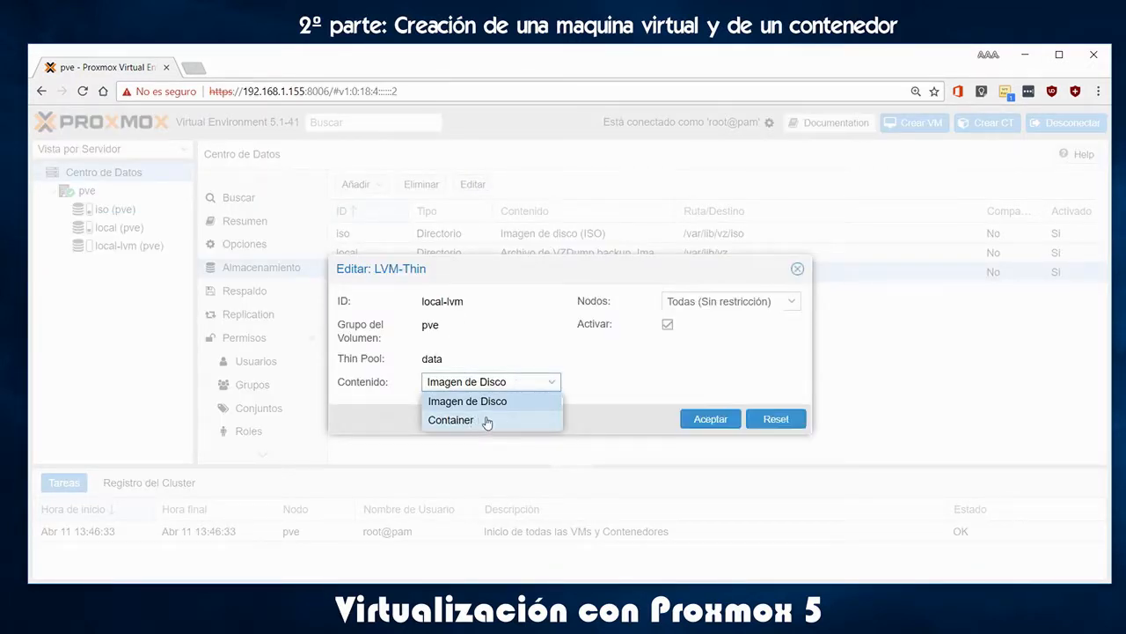
left_click(711, 419)
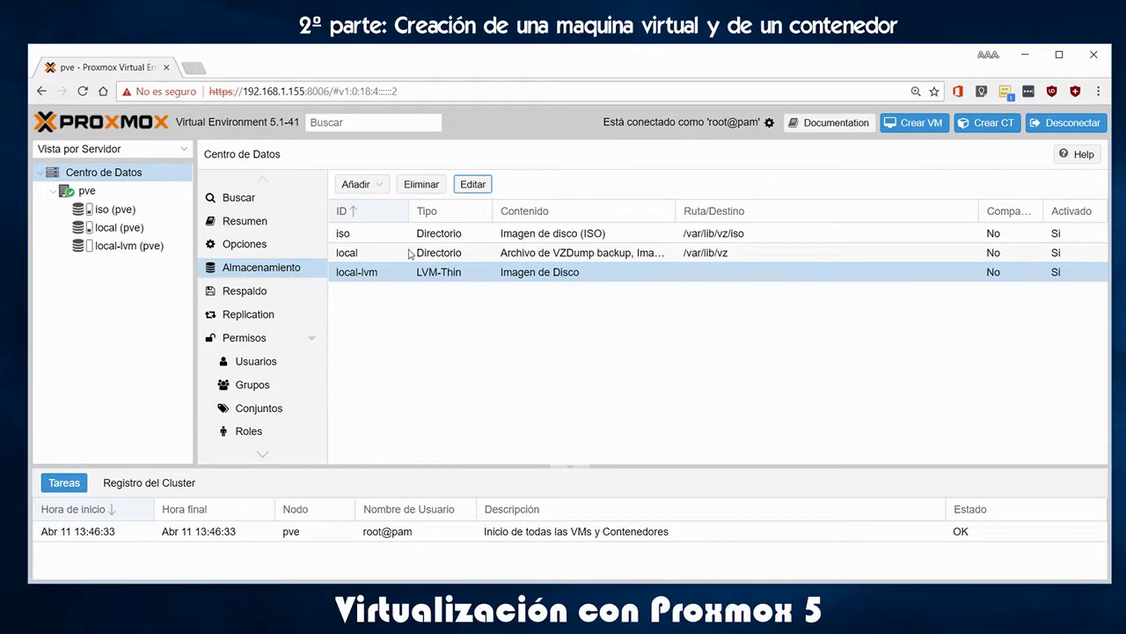
left_click(365, 184)
left_click(379, 204)
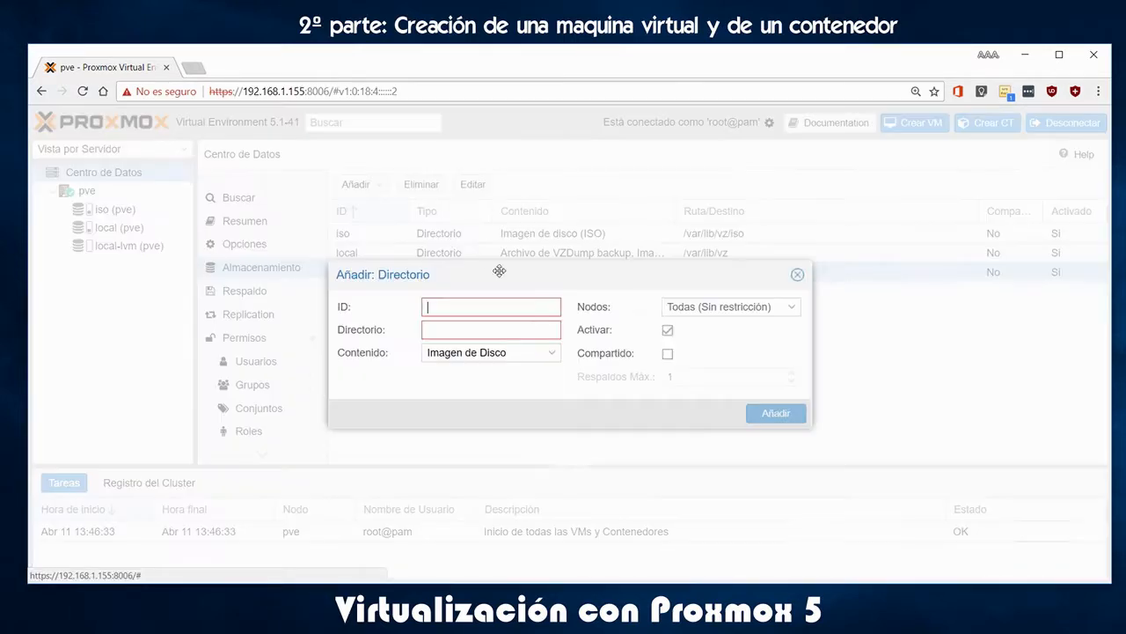
Create Directorio storage contenedores at /var/lib/vz/contenedores with Container as its only content
left_click(498, 307)
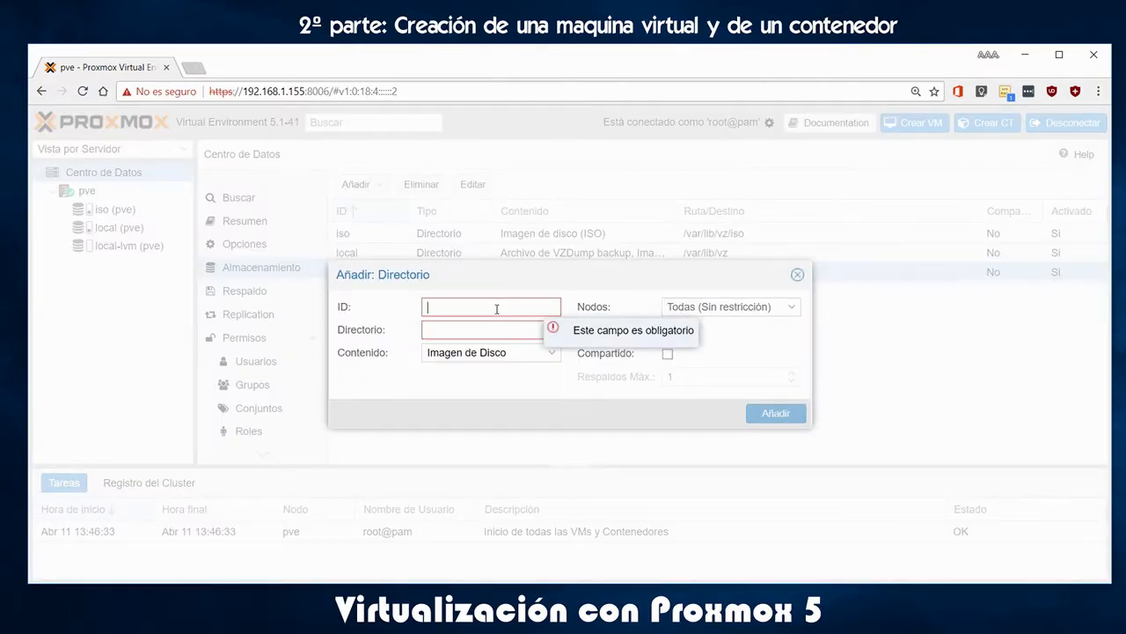
type("contenedores")
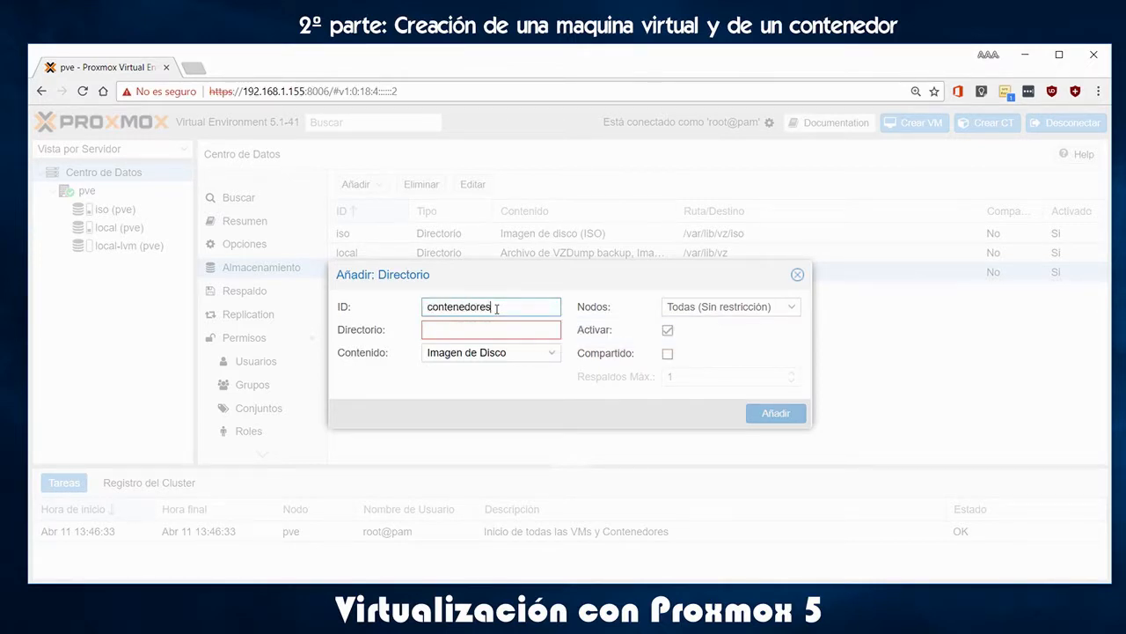
key("Tab")
type("/var")
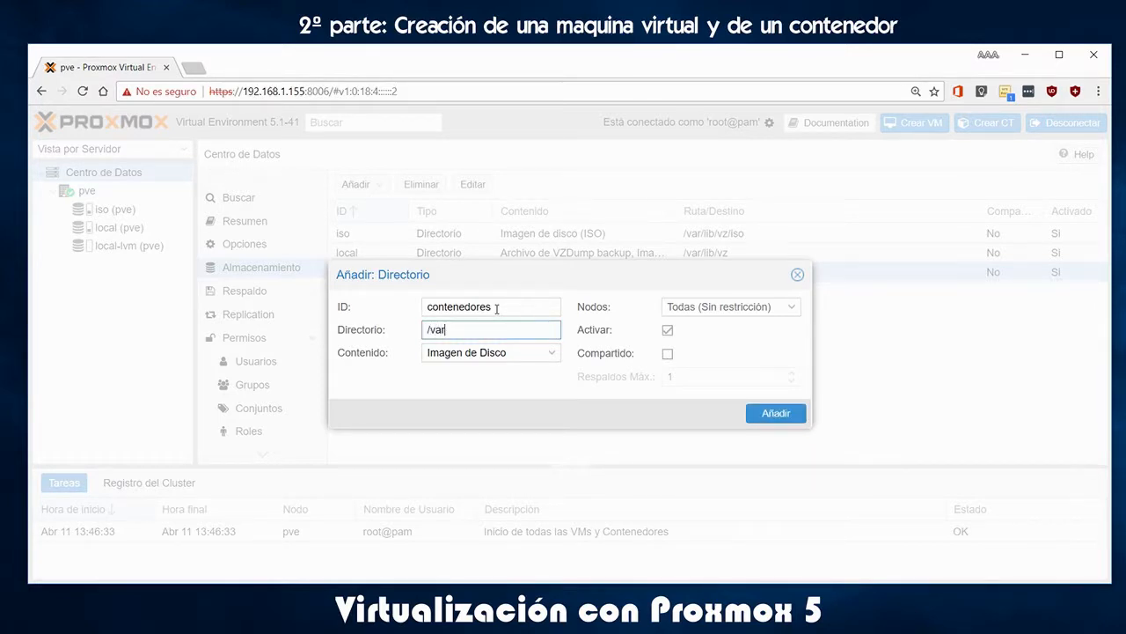
type("/")
type("lib/vz/contenedores")
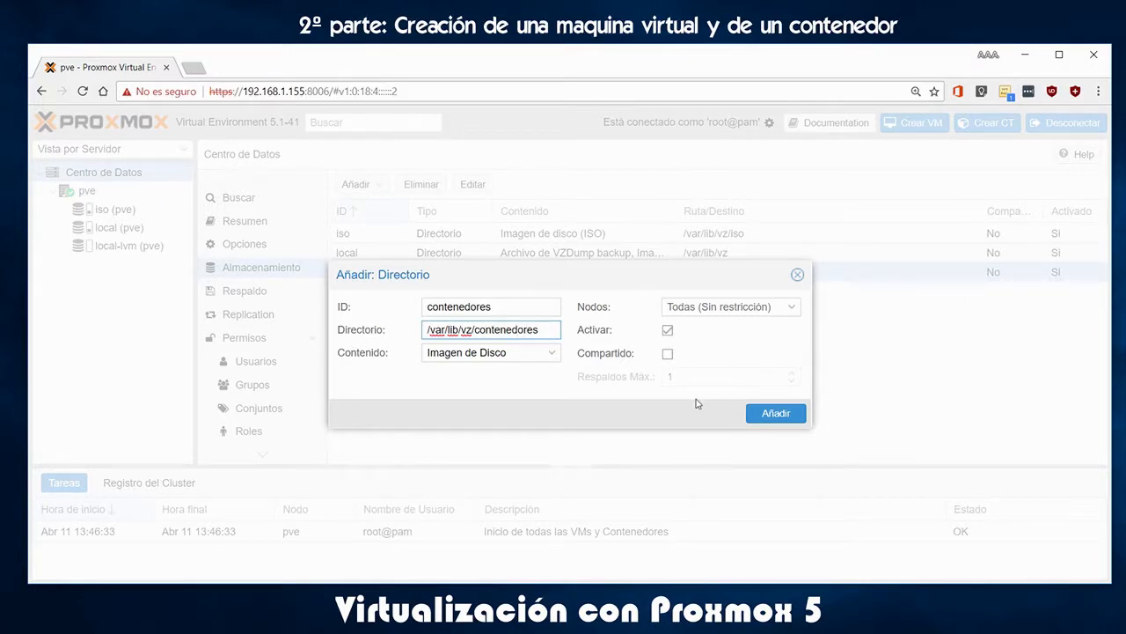
left_click(552, 353)
left_click(479, 466)
left_click(491, 370)
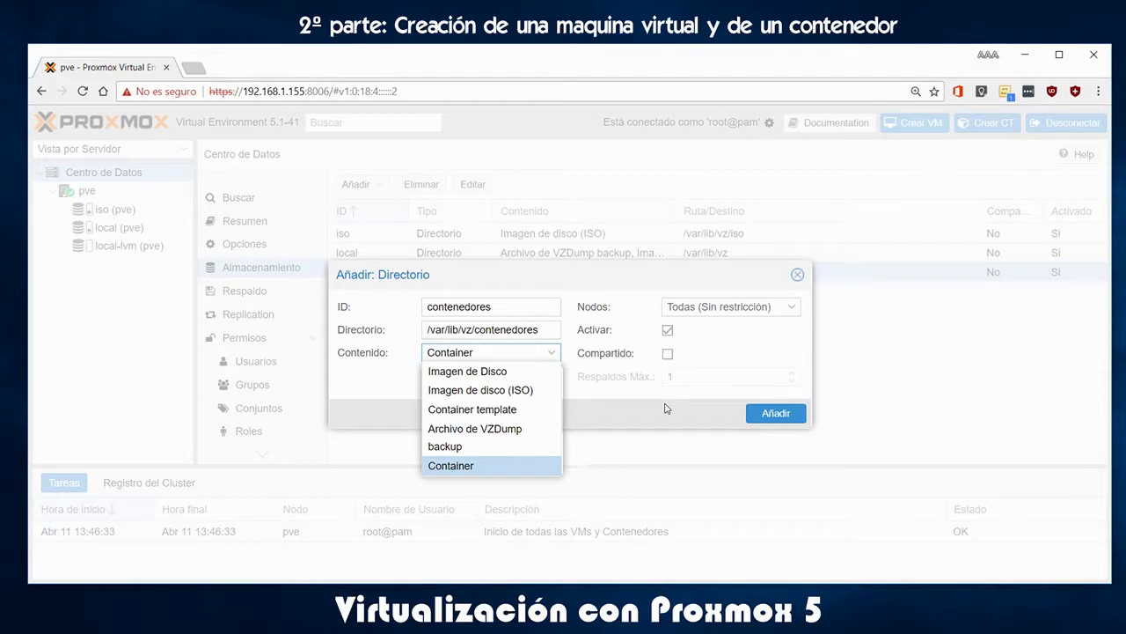
left_click(564, 345)
left_click(780, 413)
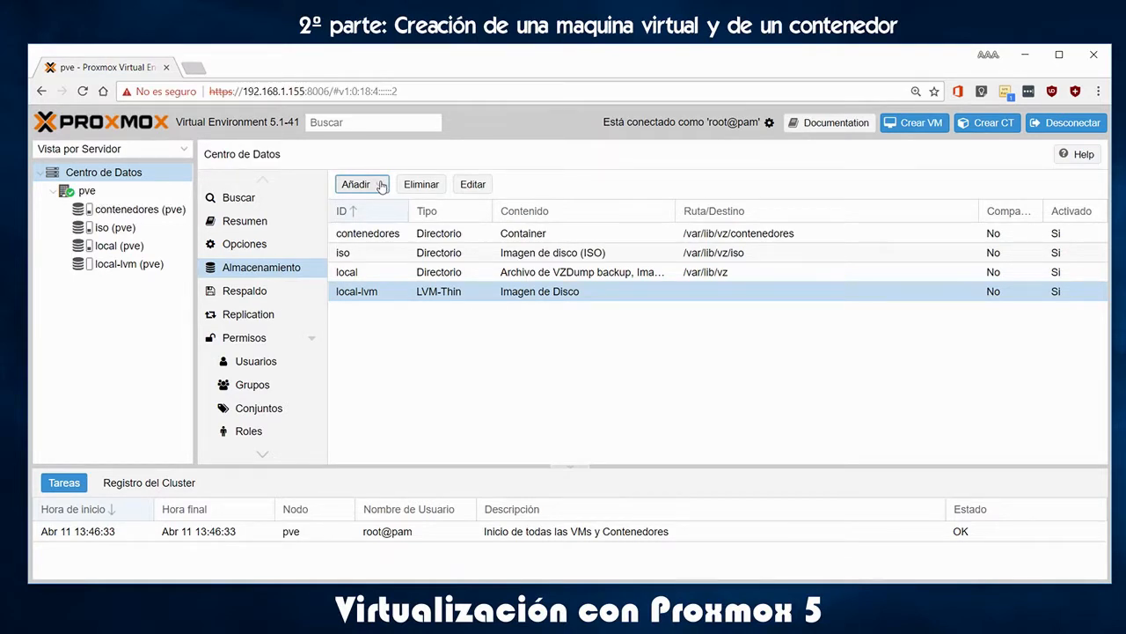
Add Directorio storage copiadeseguridad at /var/lib/vz/copia, keeping the default disk image content
left_click(381, 187)
left_click(380, 202)
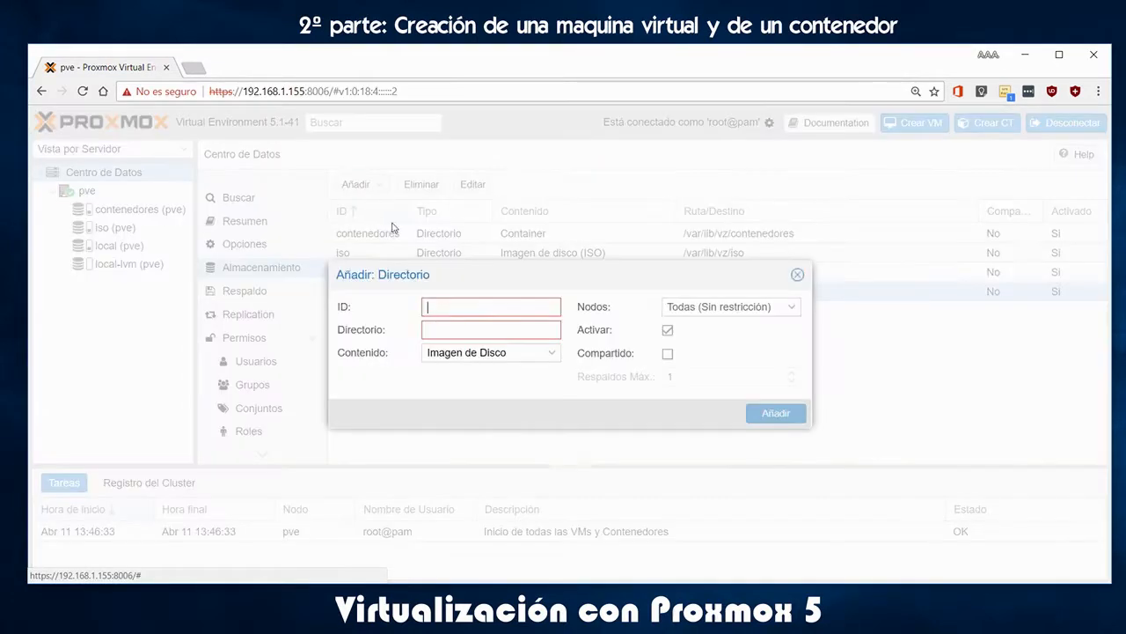
type("copiadeseguridad")
key("Tab")
type("/va")
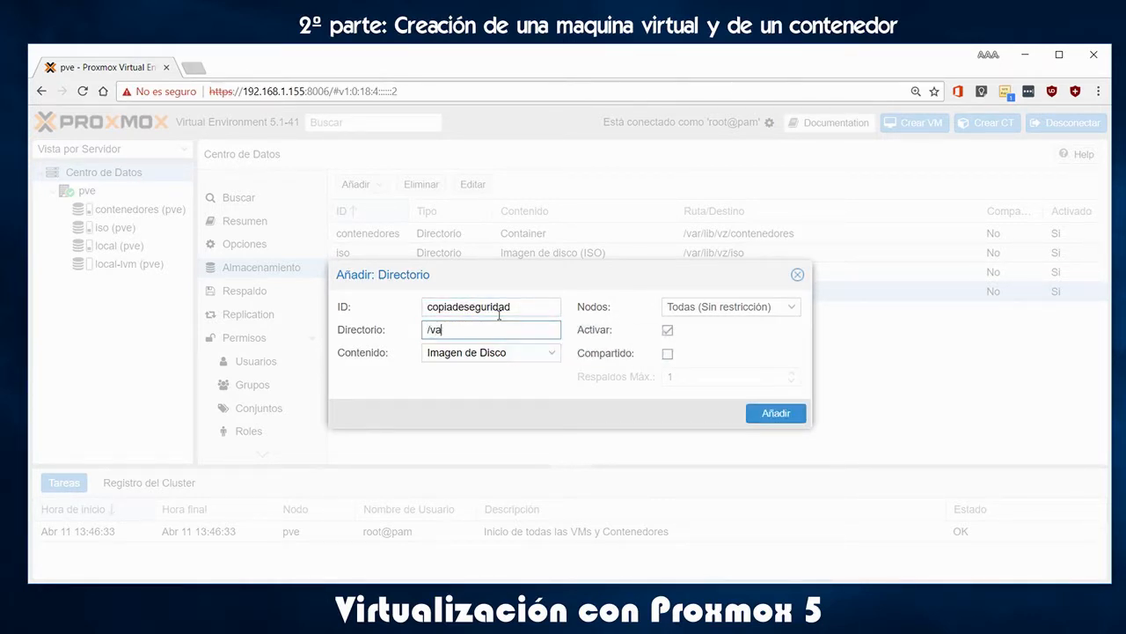
type("r/lib/vz/copia")
left_click(778, 413)
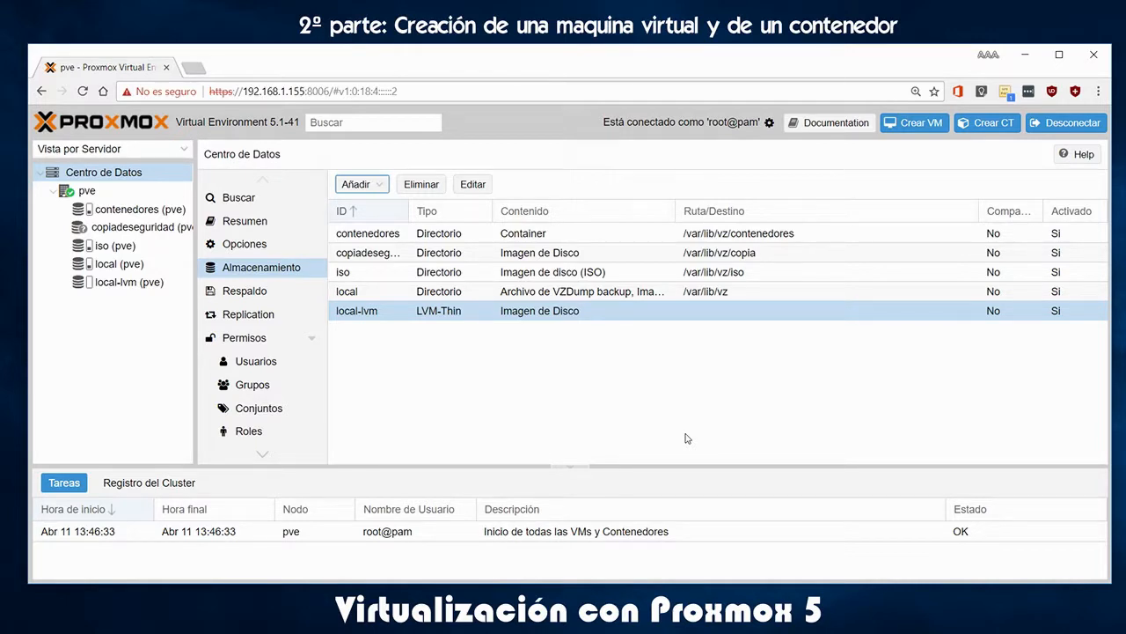
Browse the contenedores and copiadeseguridad storages and look over the contenedores settings
left_click(162, 212)
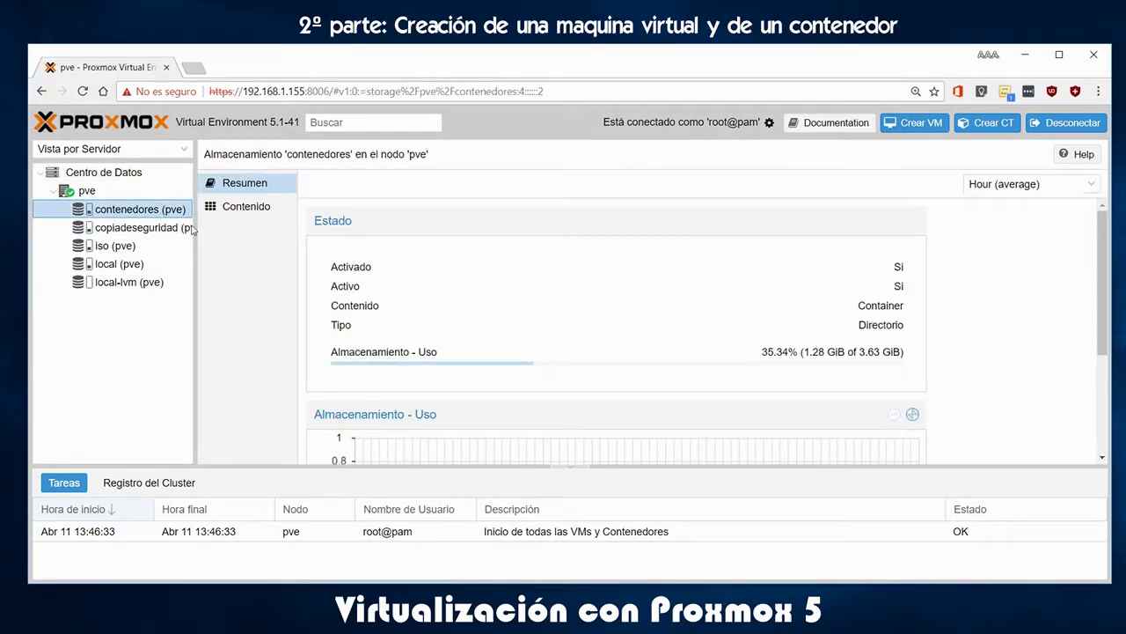
left_click(260, 209)
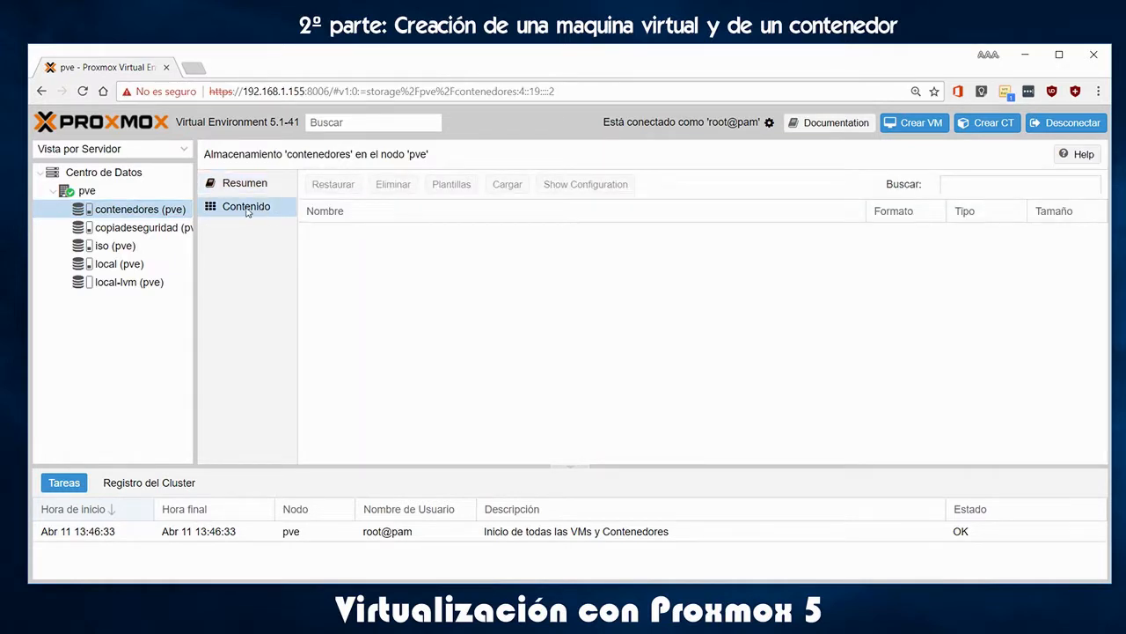
left_click(122, 228)
left_click(124, 209)
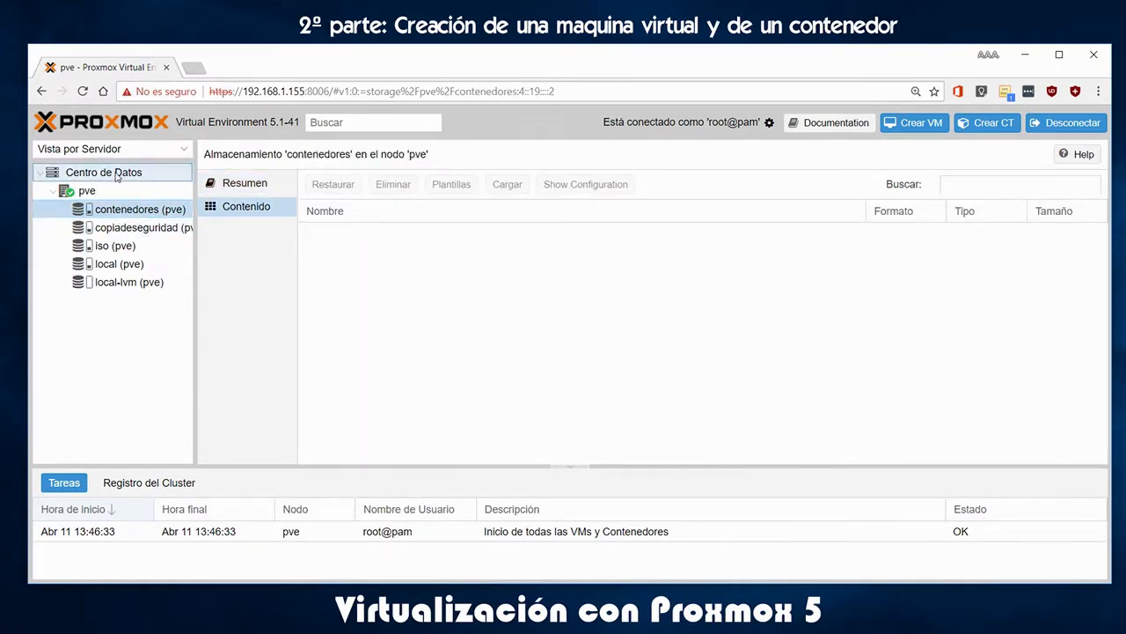
left_click(116, 174)
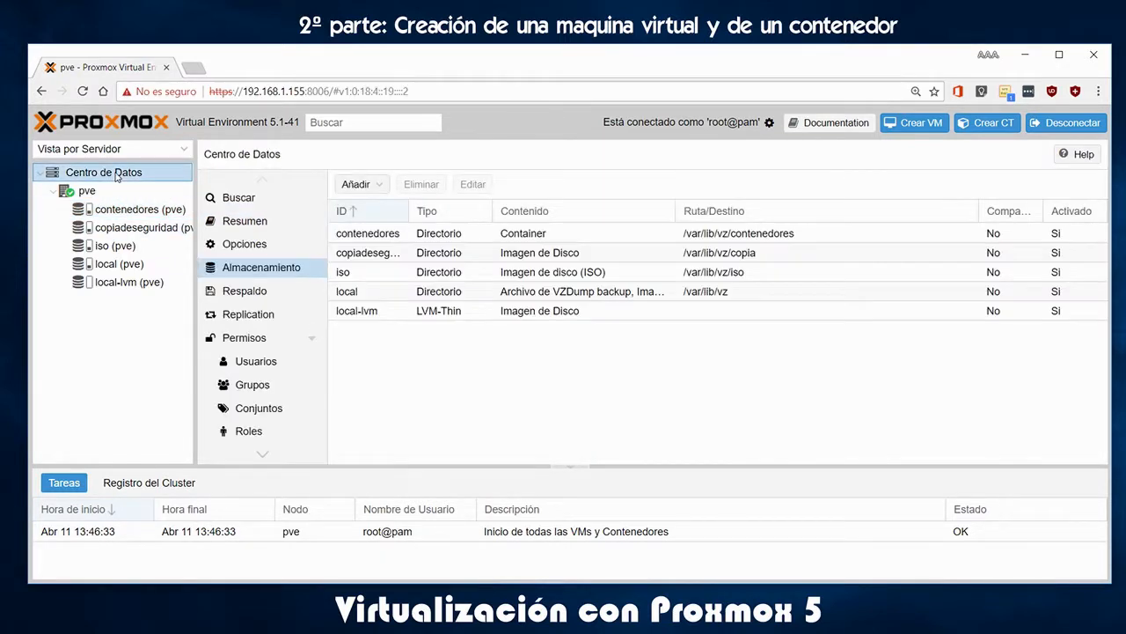
left_click(377, 235)
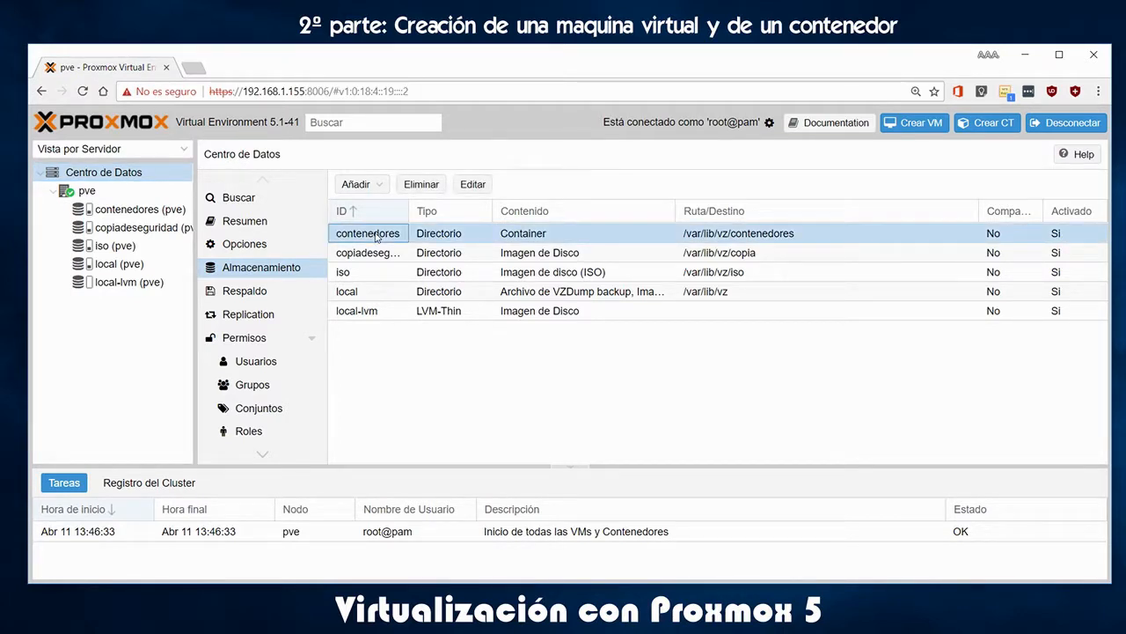
double_click(377, 235)
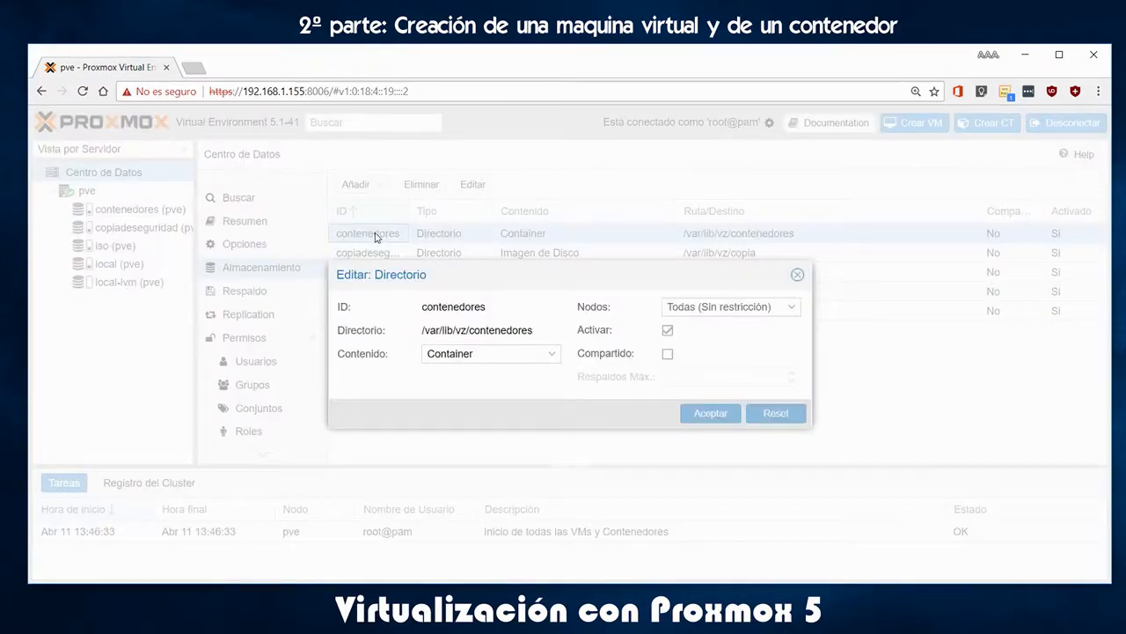
left_click(799, 276)
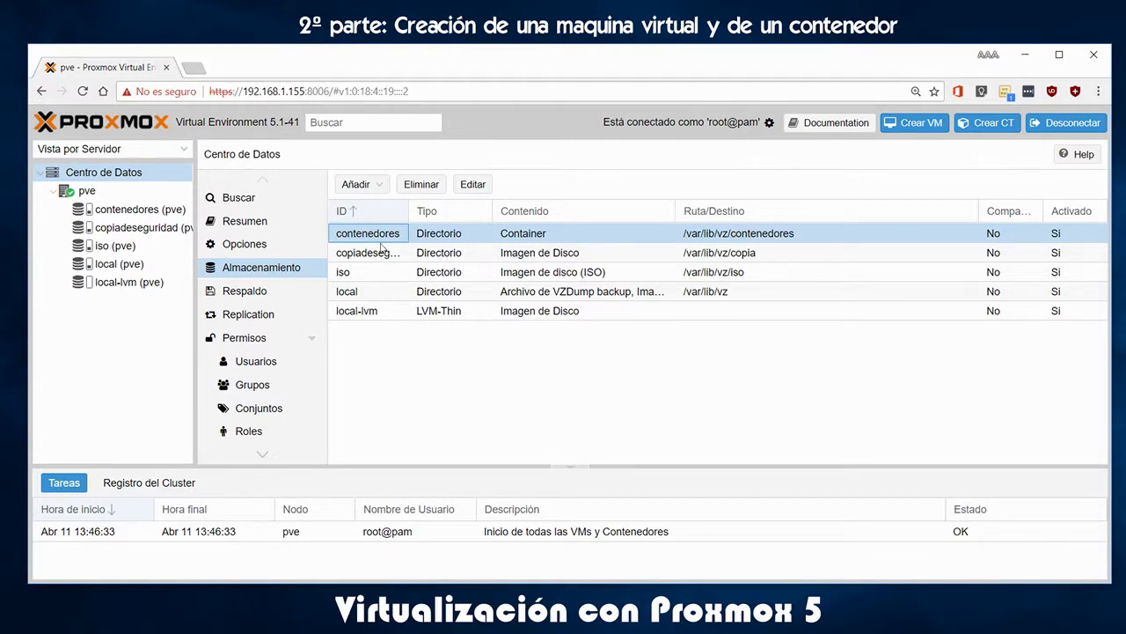
left_click(547, 274)
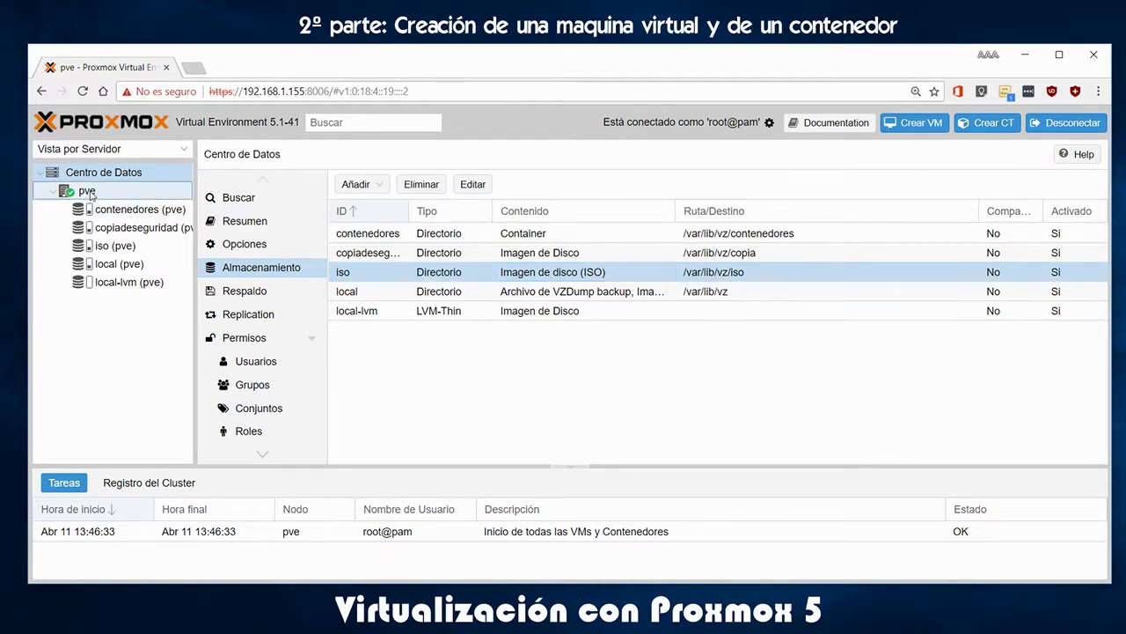
Edit the contenedores storage's content types to also include Container templates
left_click(87, 193)
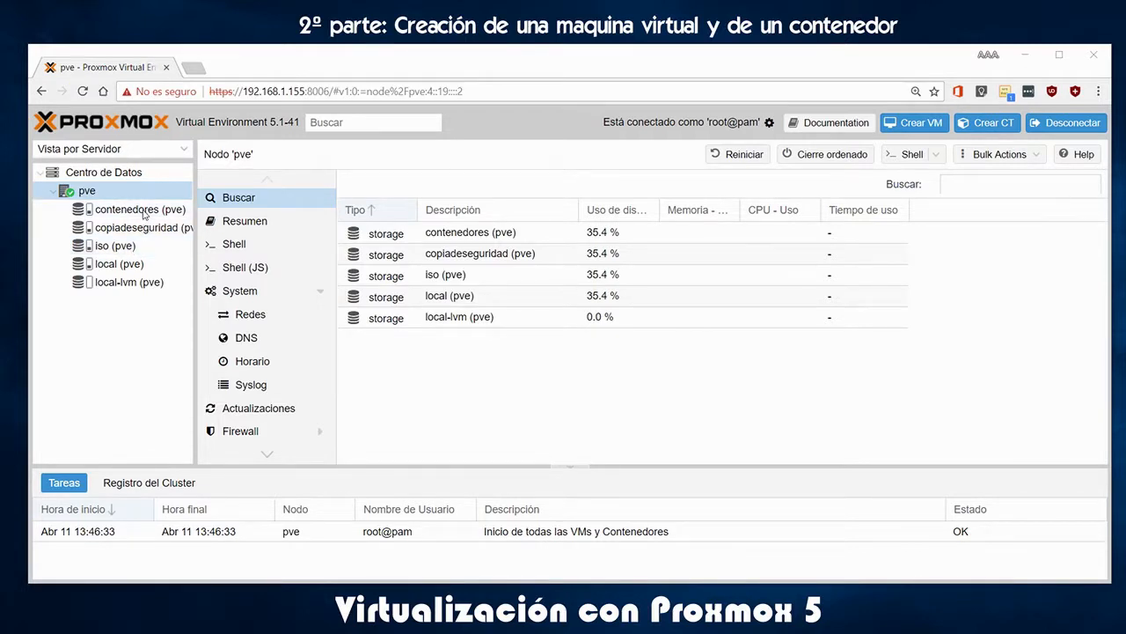
left_click(116, 174)
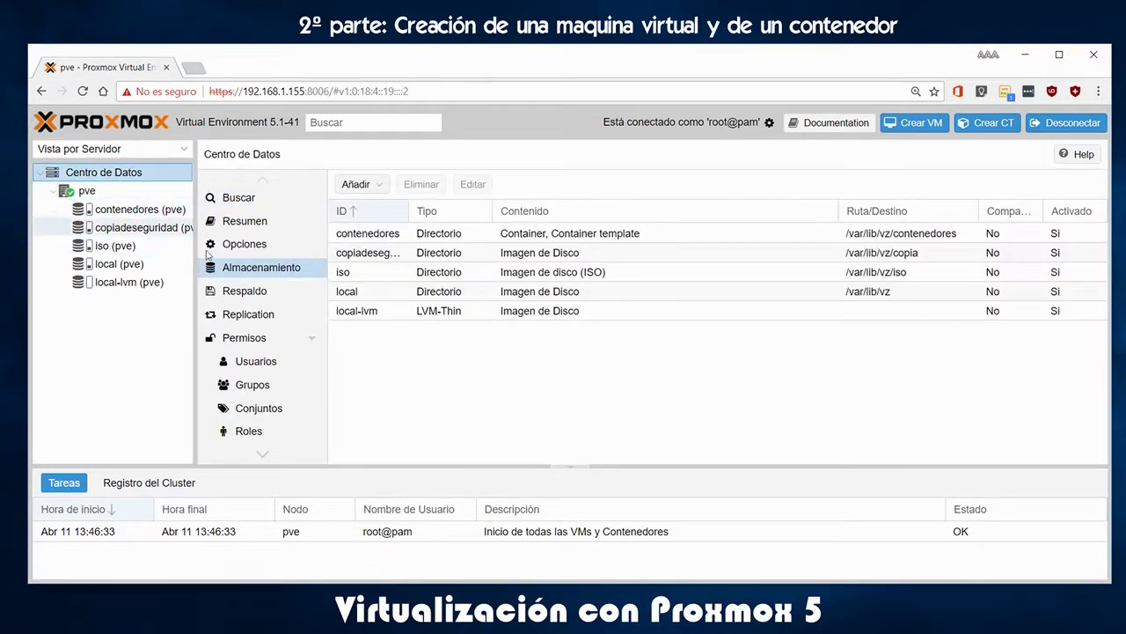
left_click(369, 235)
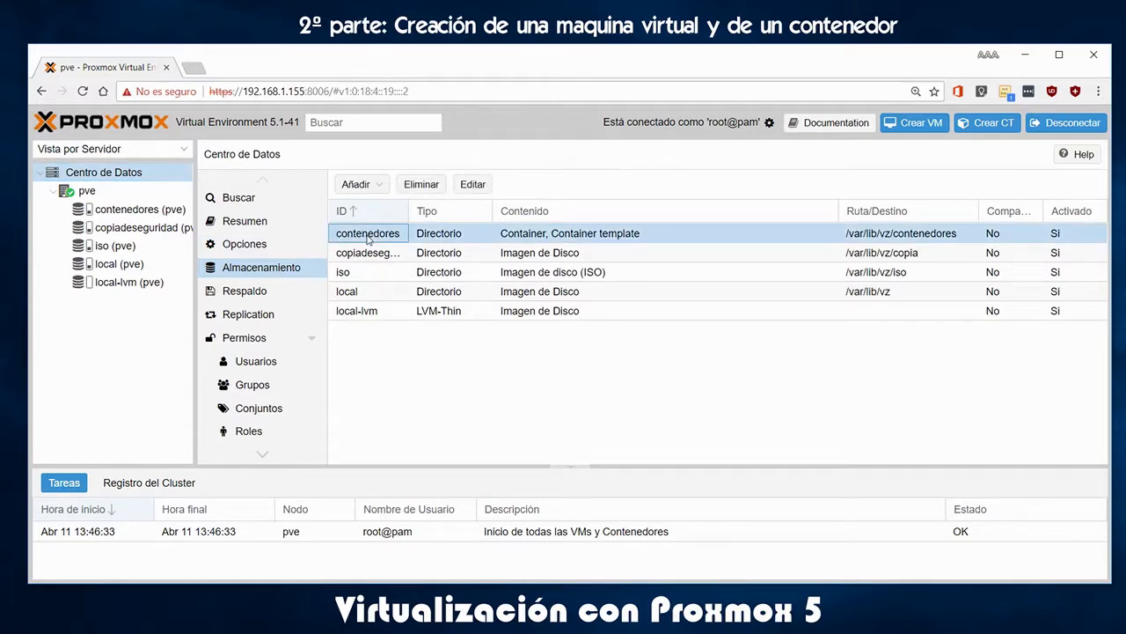
left_click(471, 183)
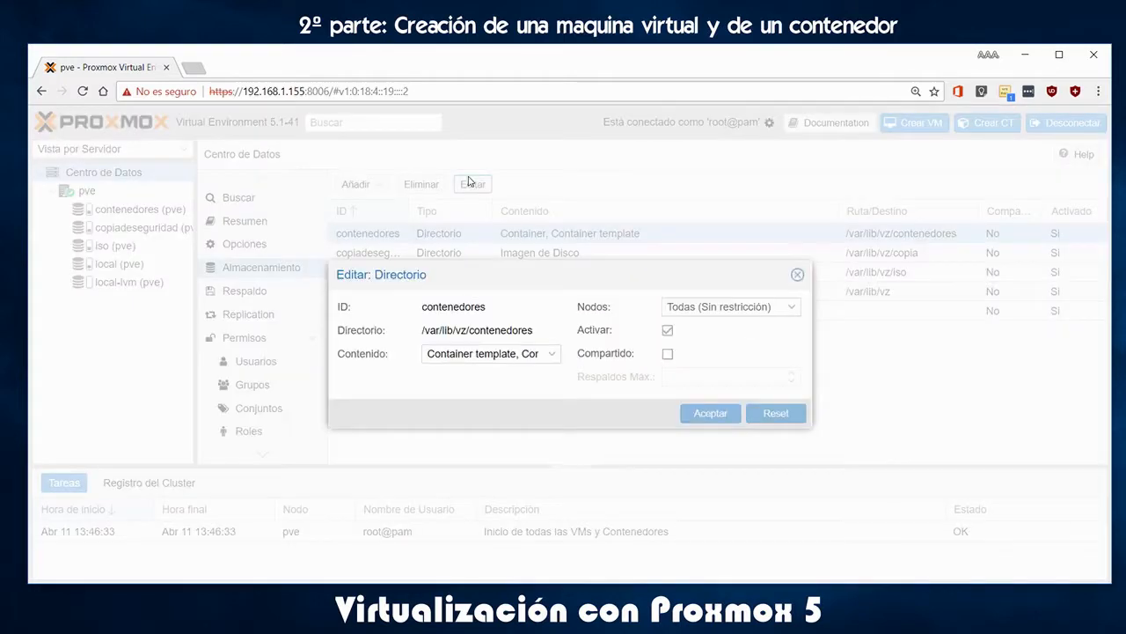
left_click(551, 355)
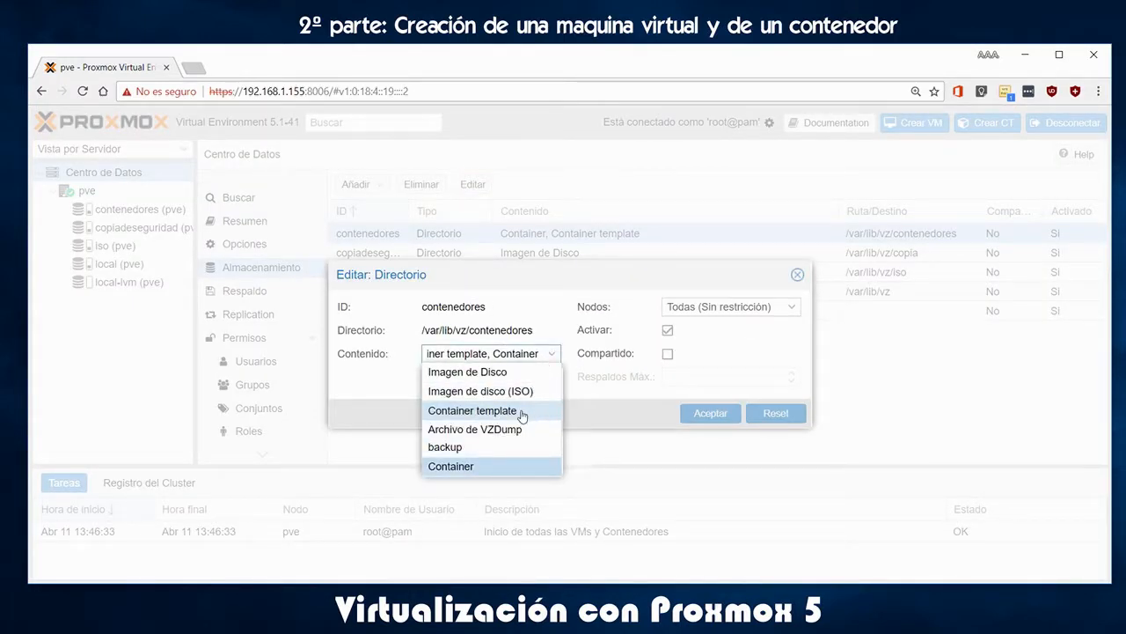
left_click(798, 279)
Check the iso storage's content settings and open its empty contents page
left_click(115, 245)
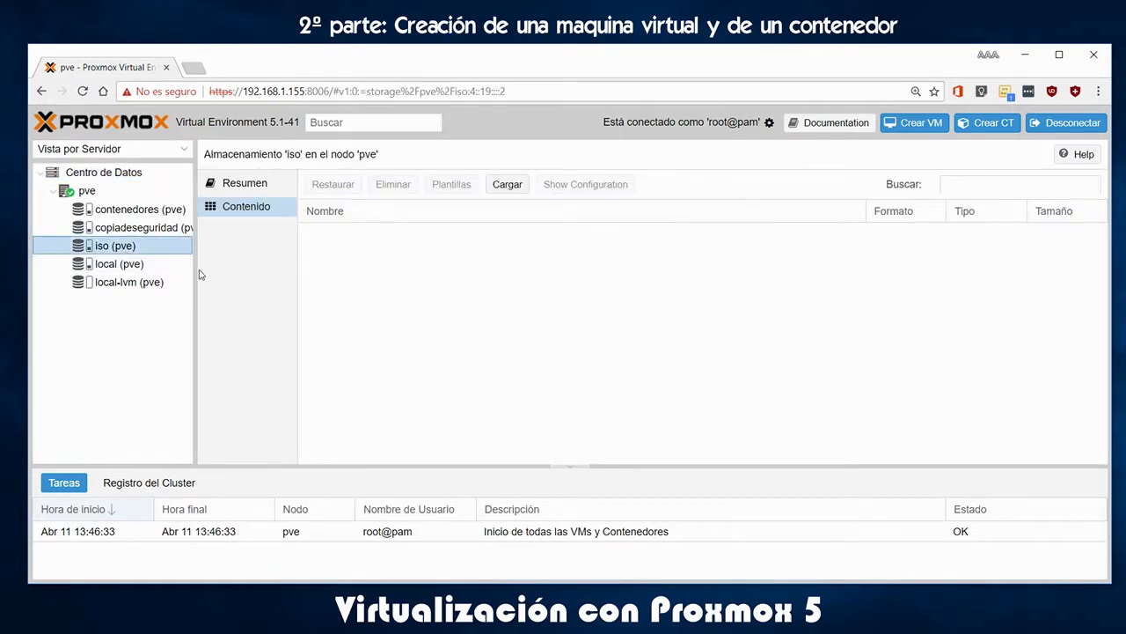
left_click(88, 180)
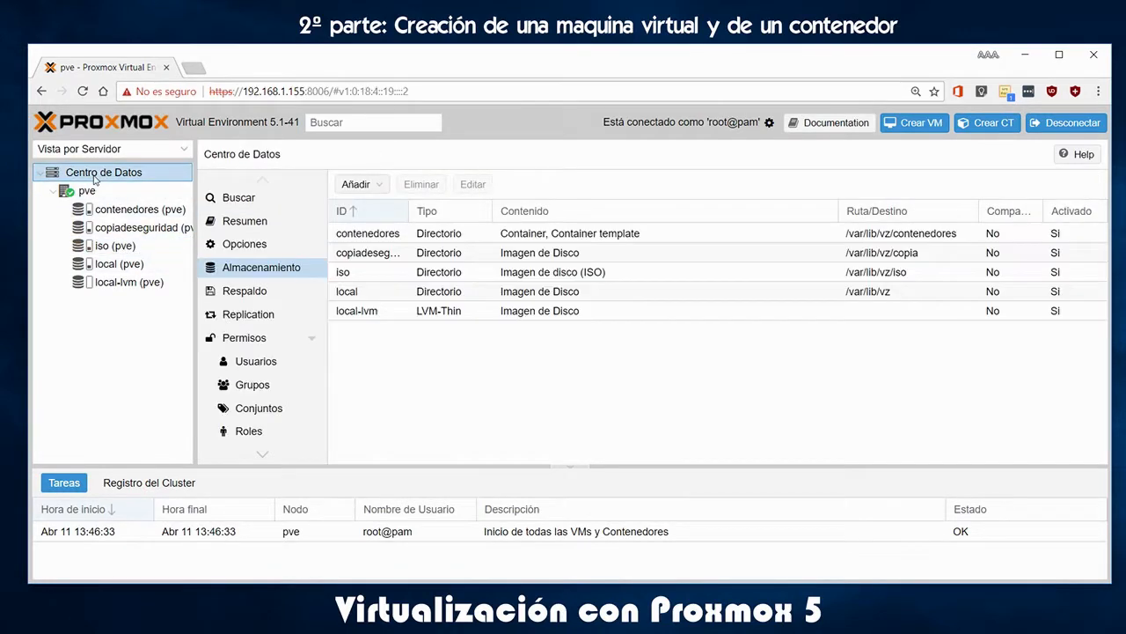
left_click(368, 278)
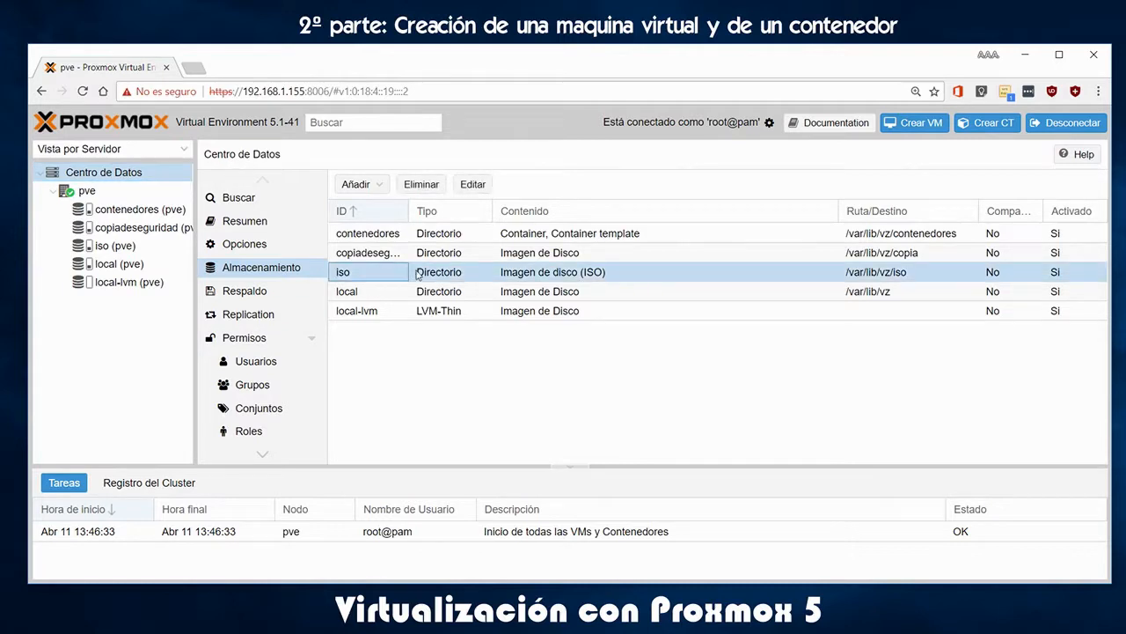
double_click(528, 277)
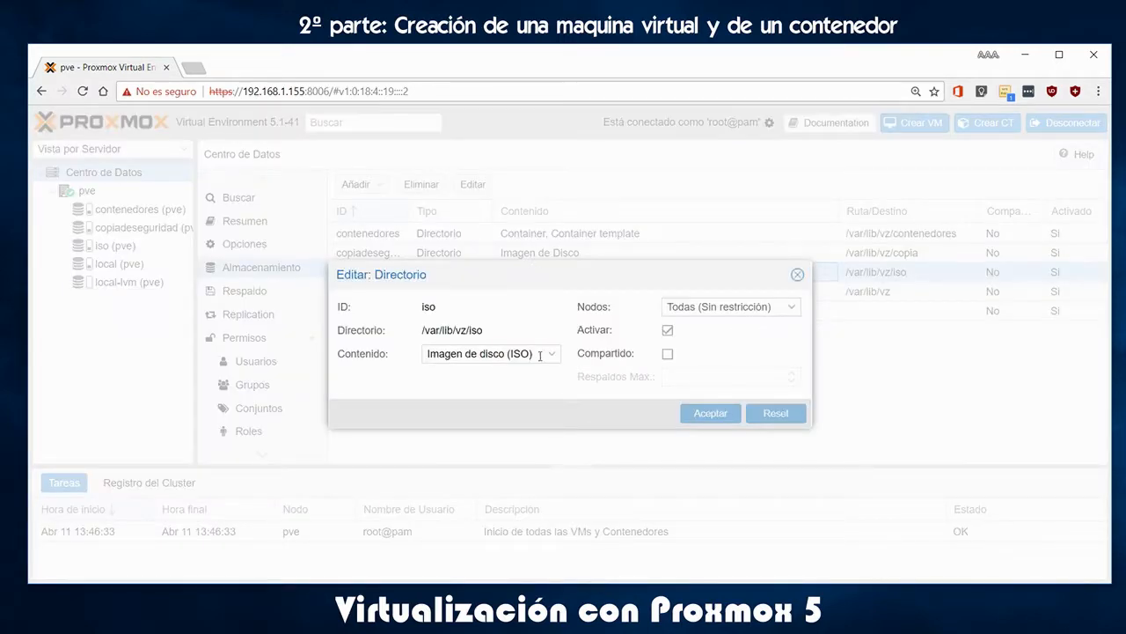
left_click(551, 353)
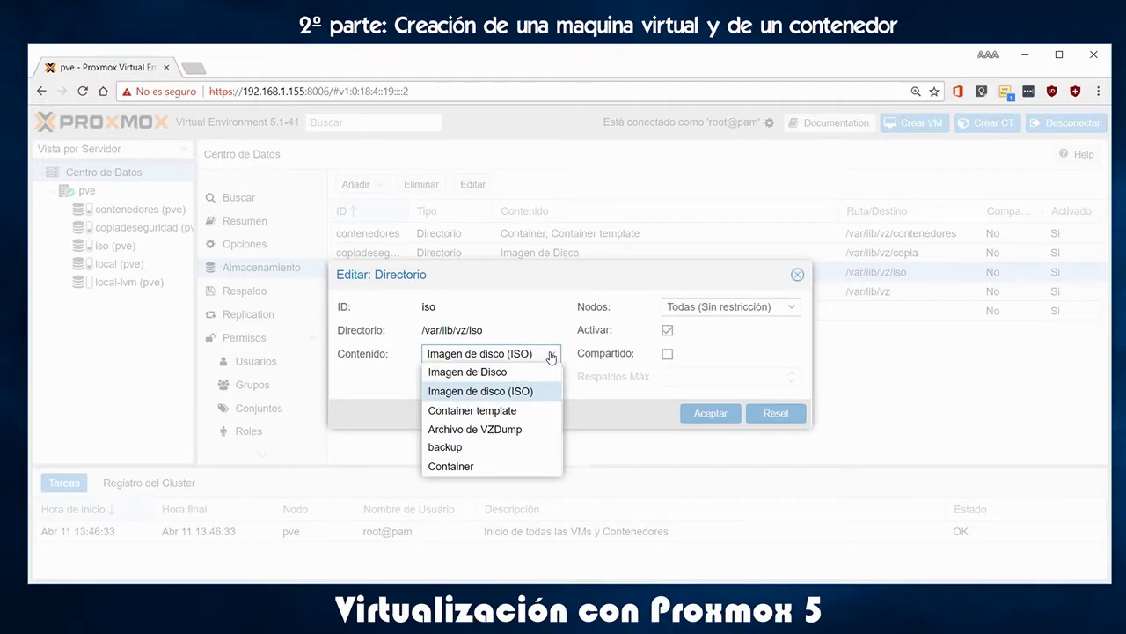
left_click(551, 354)
left_click(797, 274)
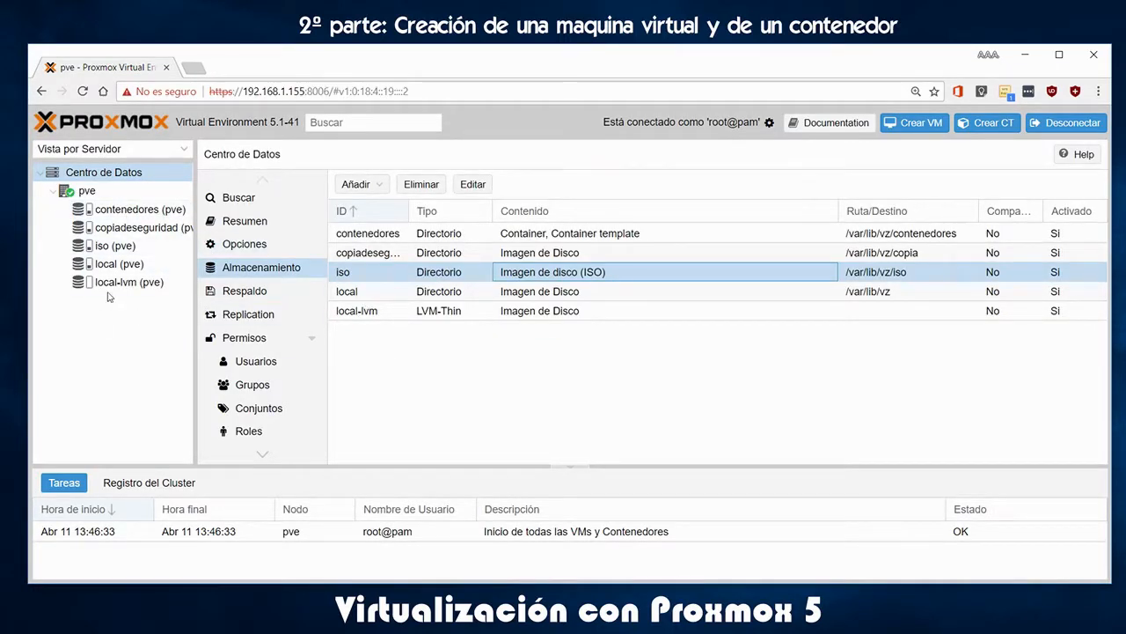
left_click(116, 249)
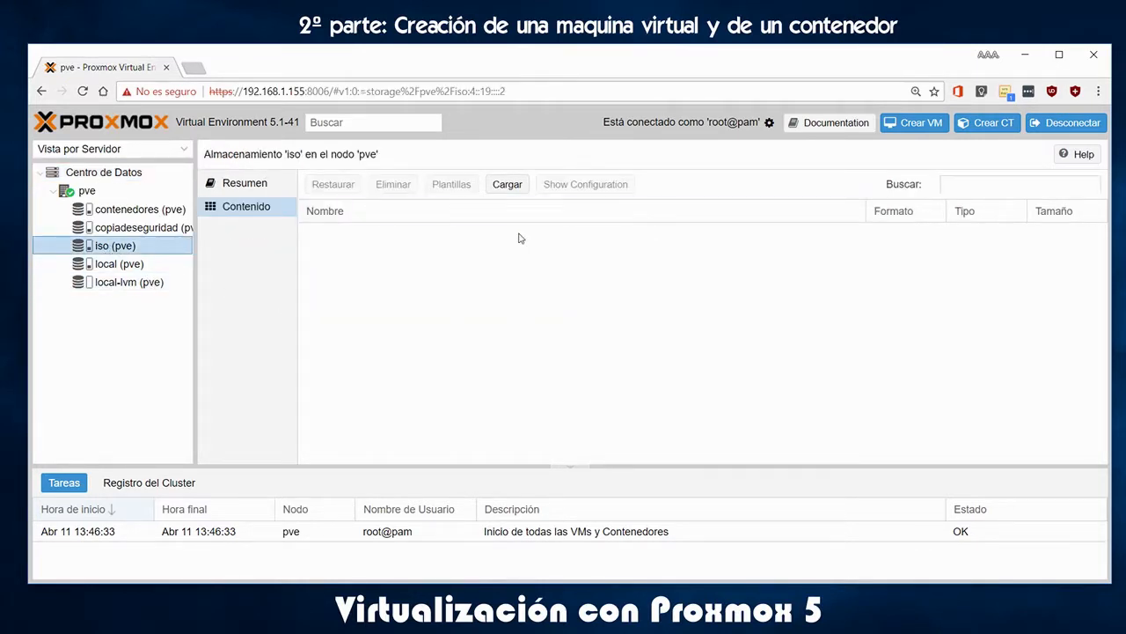
Upload WinXP_MiniOS.iso from drive D: into the iso storage
left_click(507, 188)
left_click(625, 354)
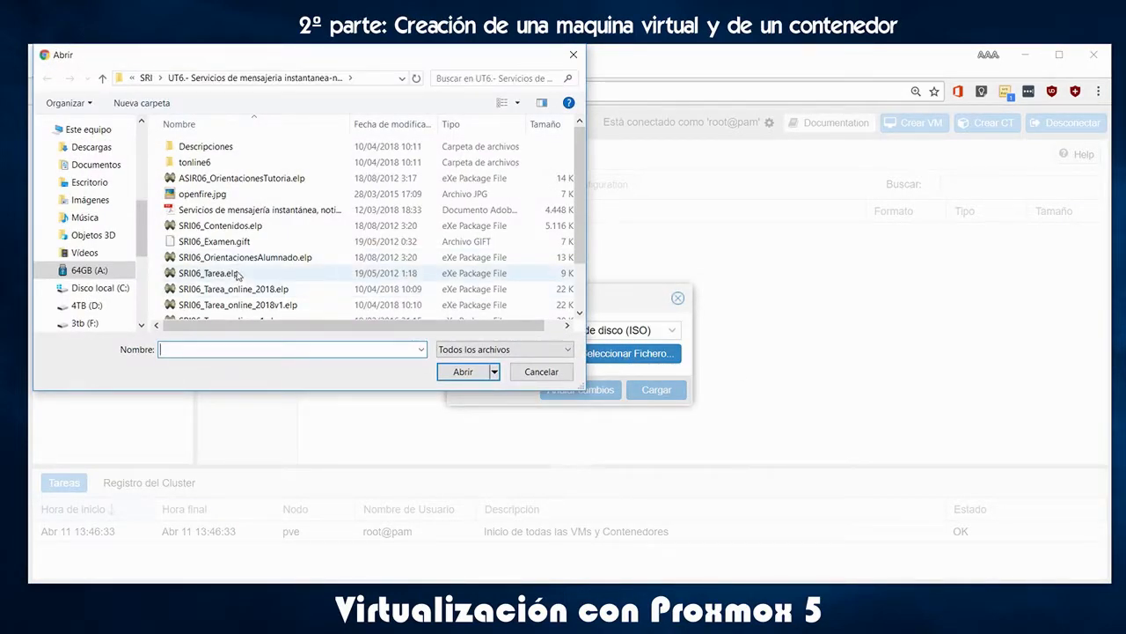
left_click(88, 306)
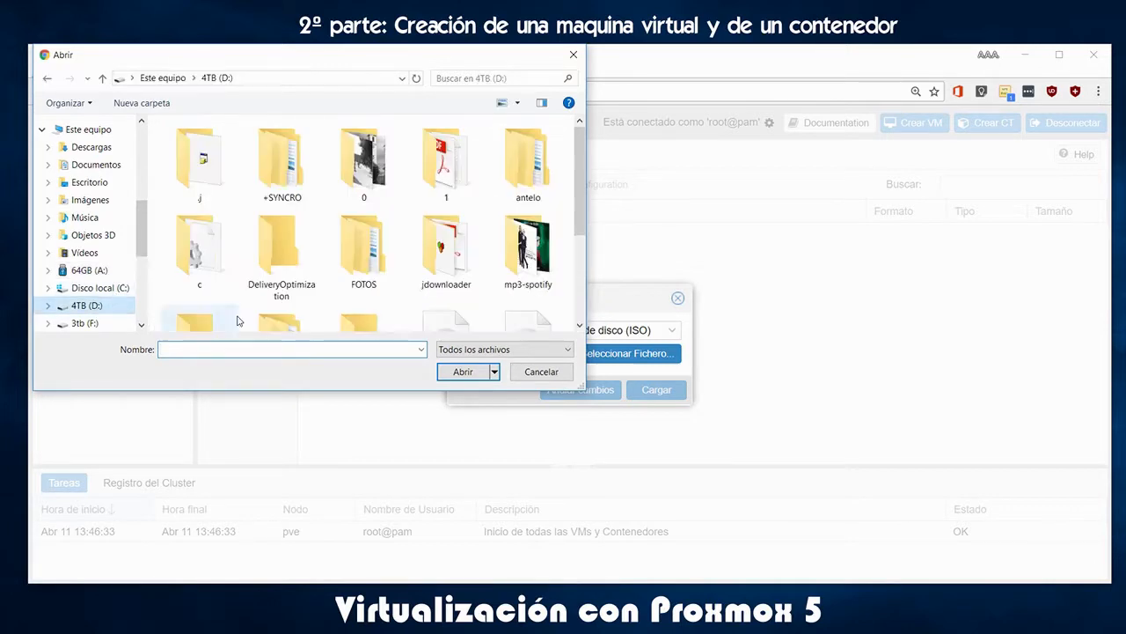
scroll(440, 299, "down", 5)
double_click(273, 268)
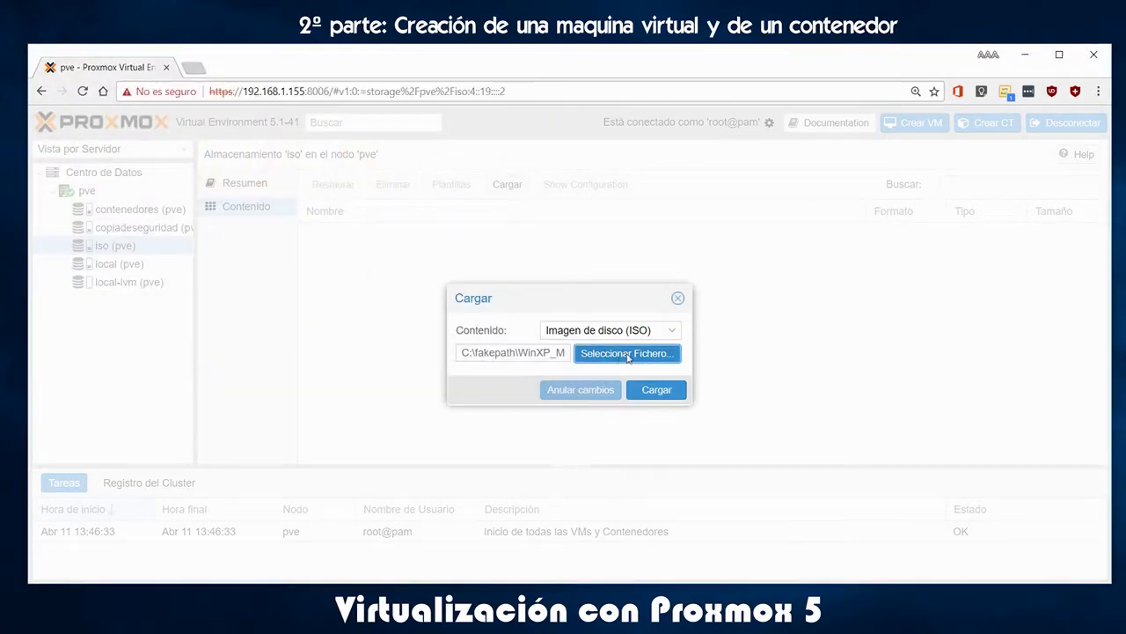
left_click(661, 390)
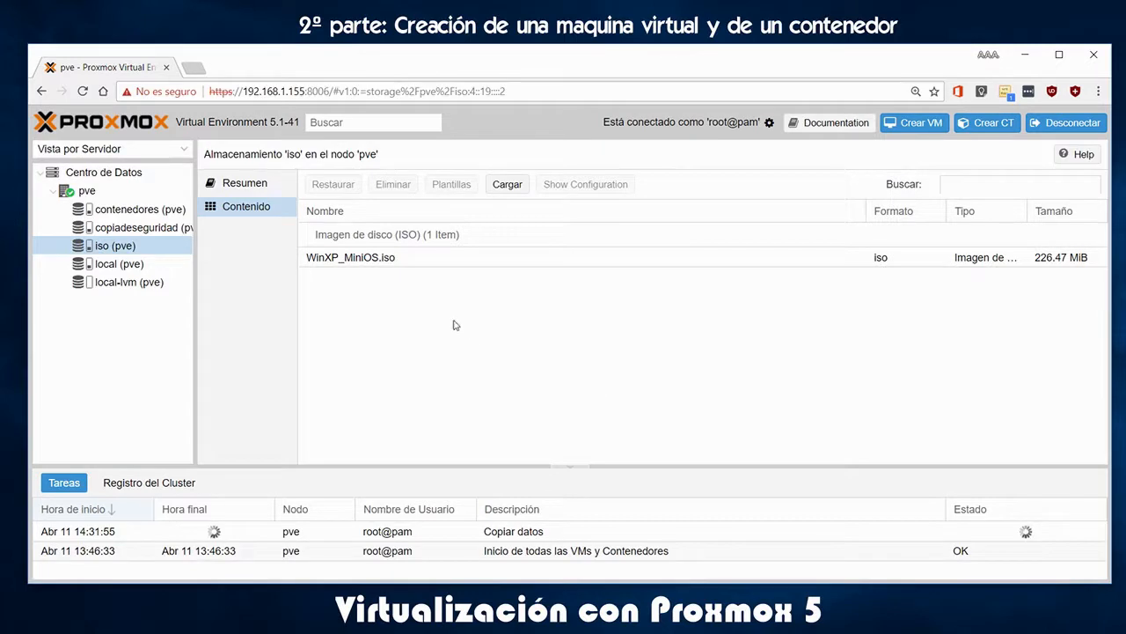
Choose the Ubuntu 16.04.4 desktop ISO as the next file to upload
left_click(512, 185)
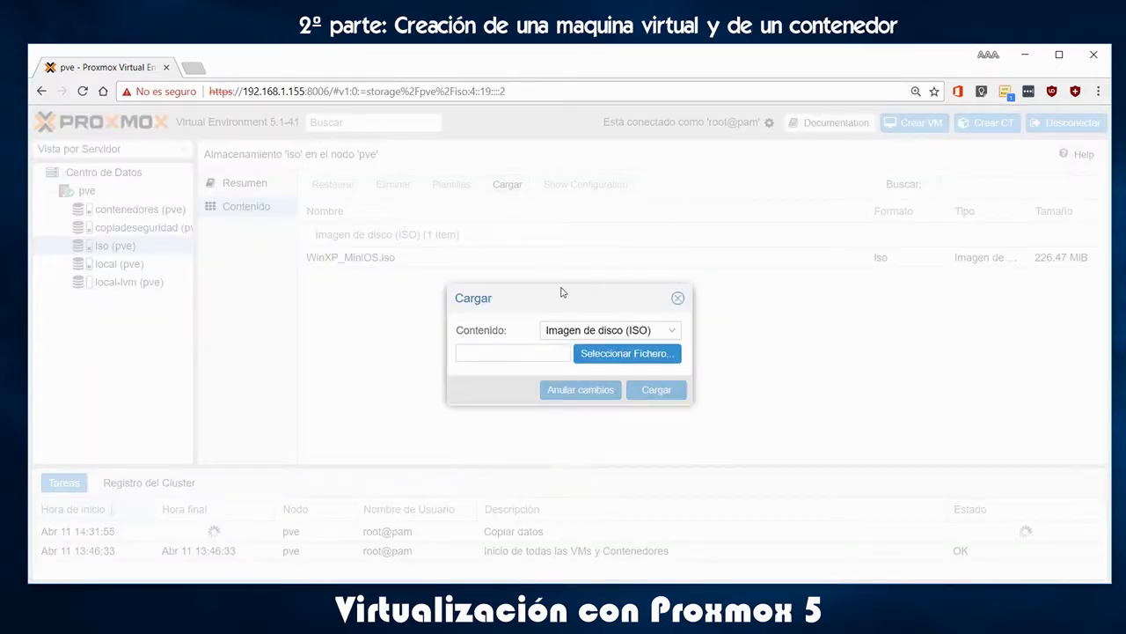
left_click(642, 354)
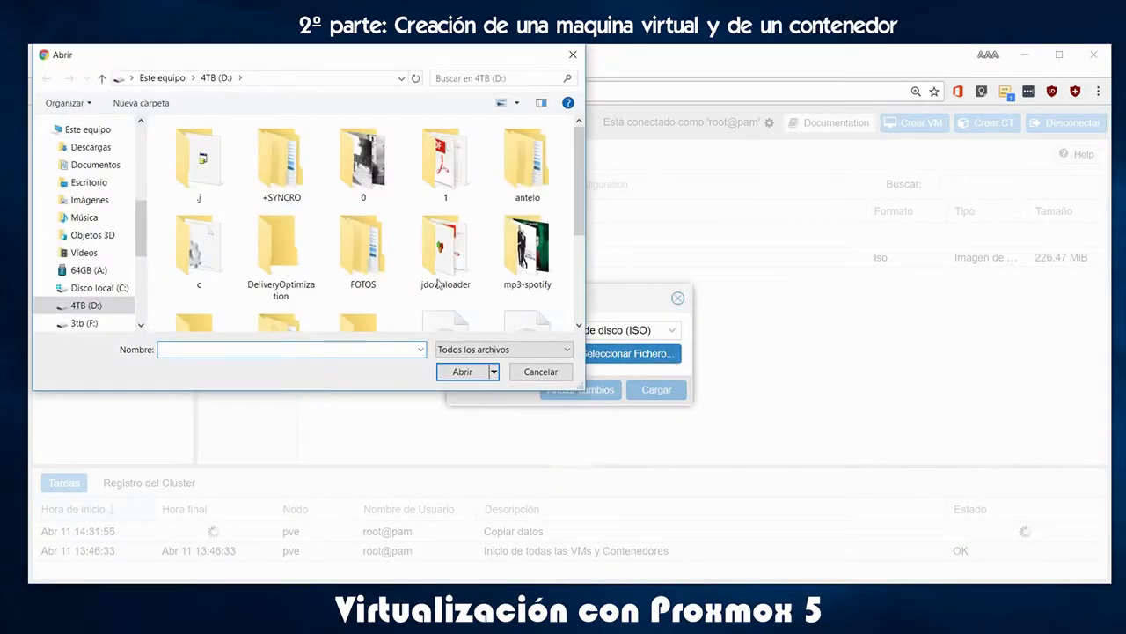
left_click(193, 275)
double_click(193, 274)
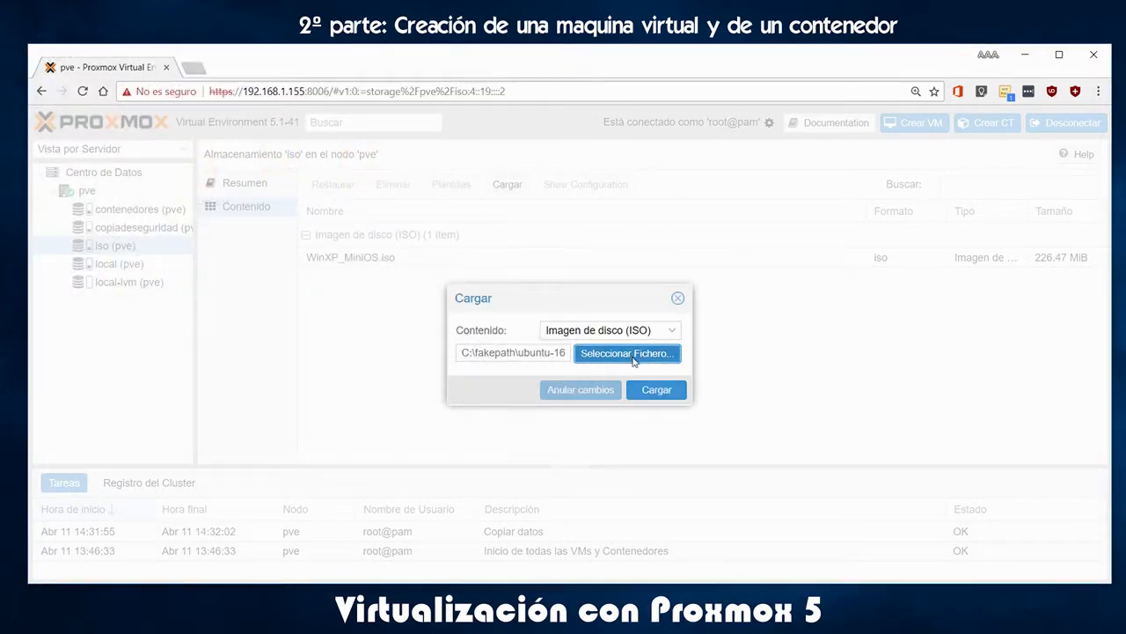
Upload the Ubuntu ISO, check the ISO list, then view the empty contenedores storage
left_click(657, 390)
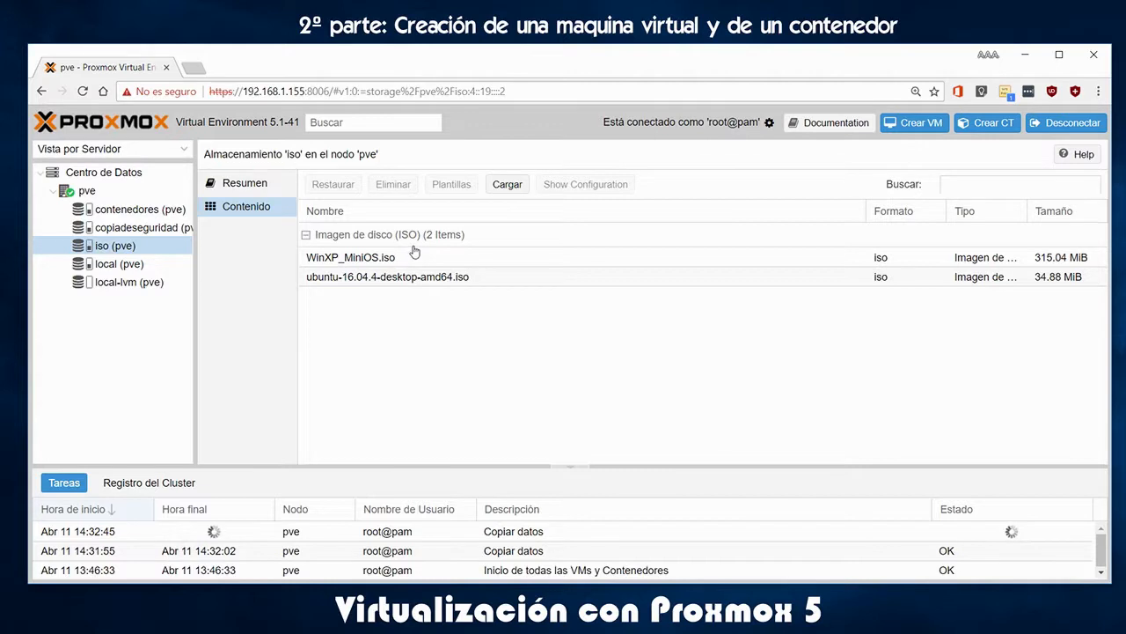
left_click(341, 259)
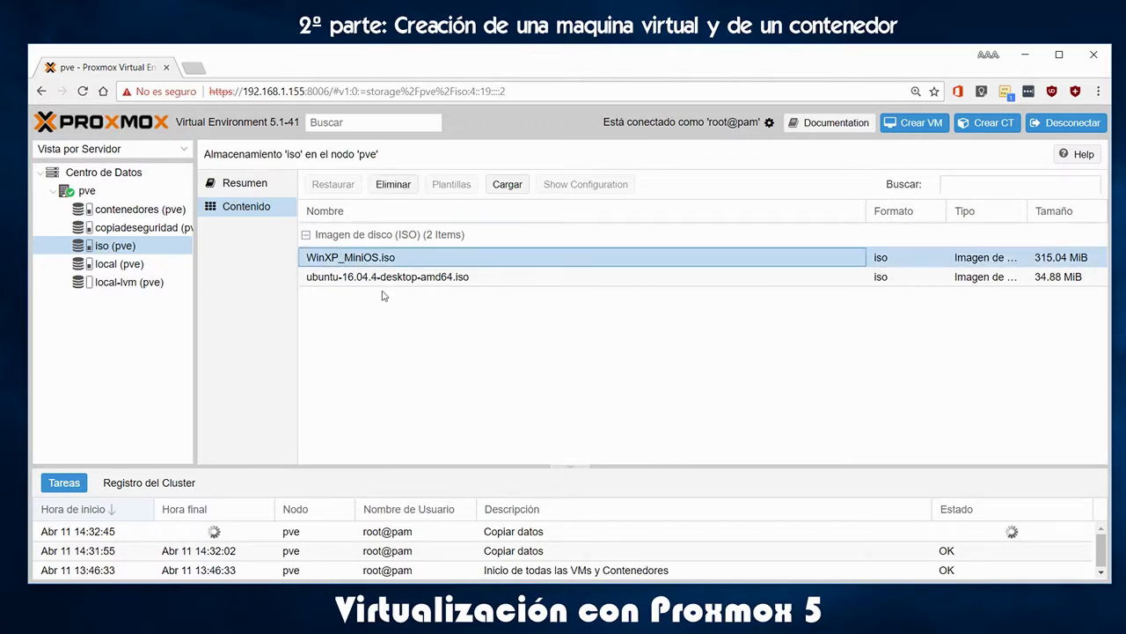
left_click(382, 277)
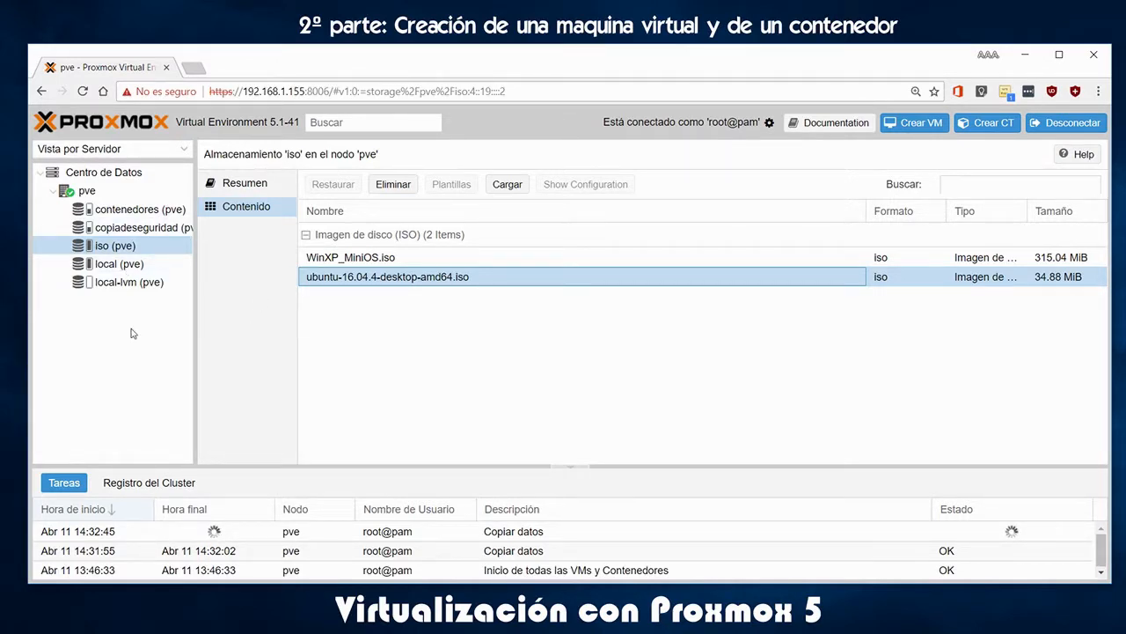
left_click(139, 209)
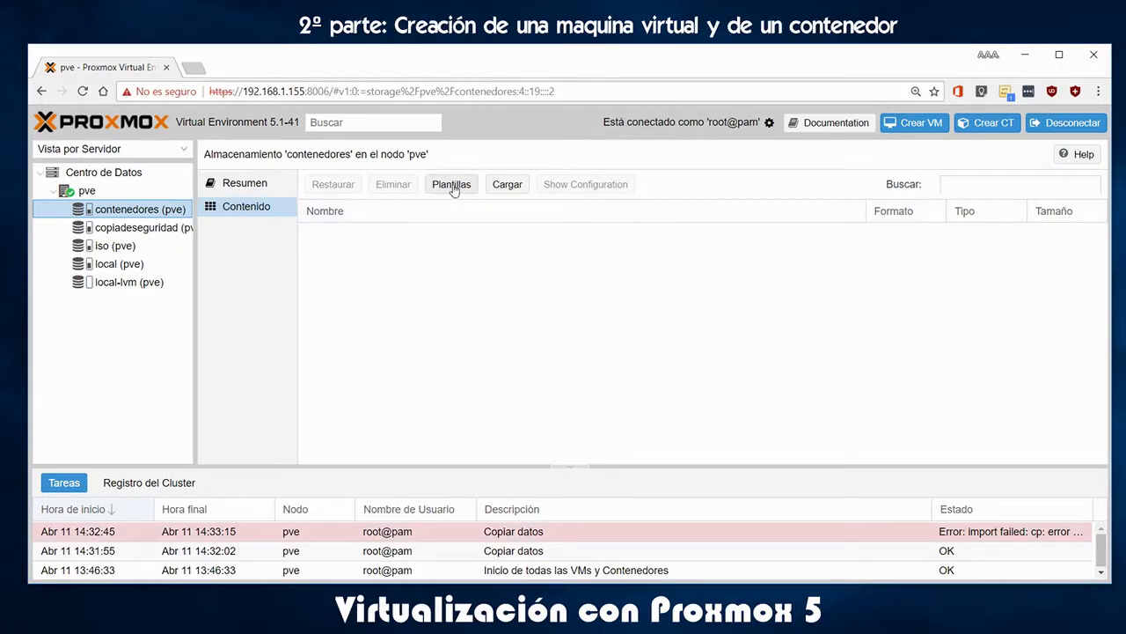
left_click(506, 185)
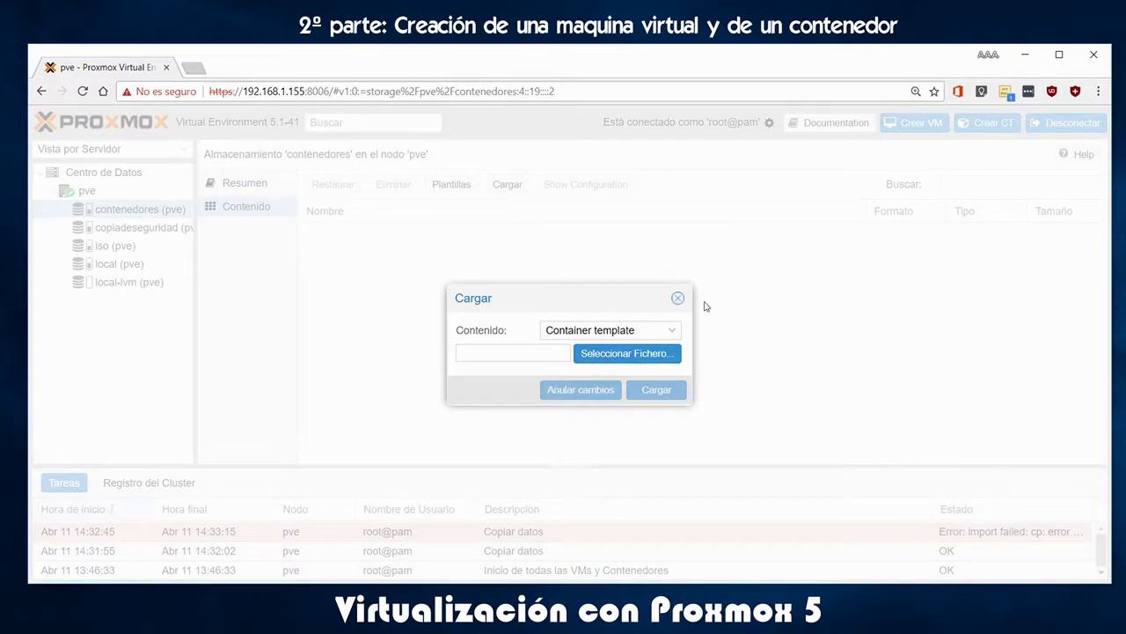
left_click(679, 299)
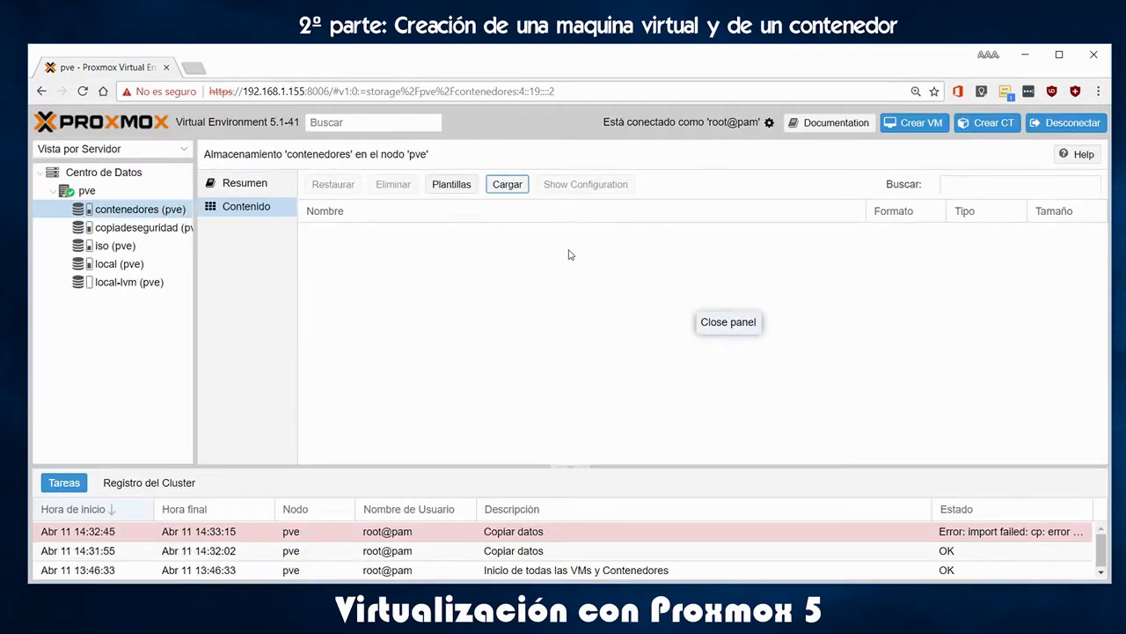
left_click(453, 184)
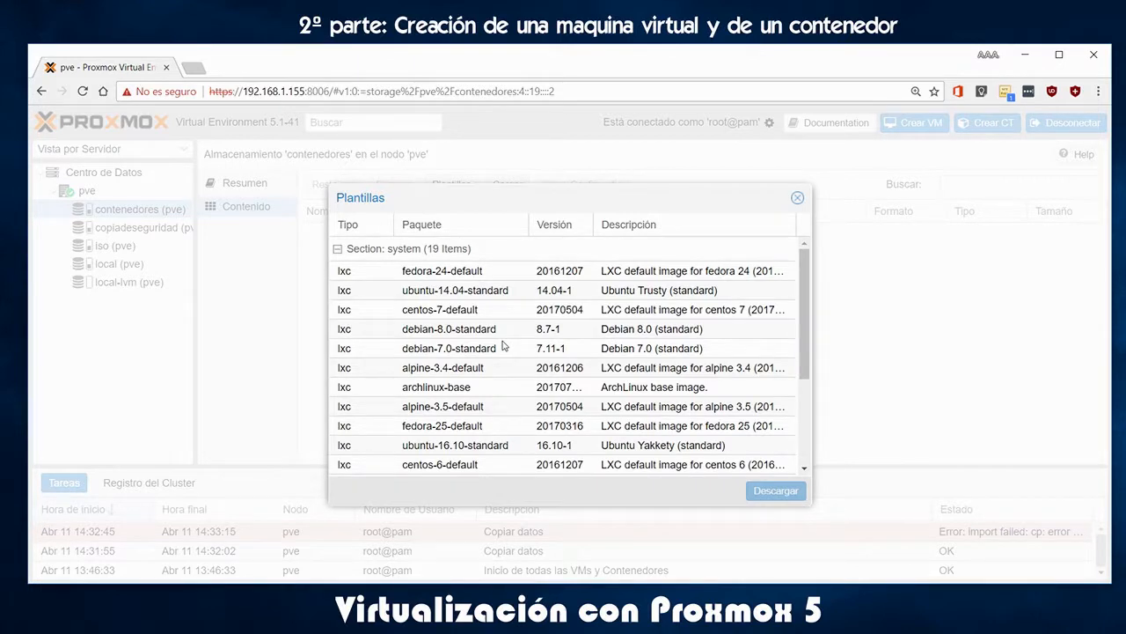
scroll(537, 359, "down", 4)
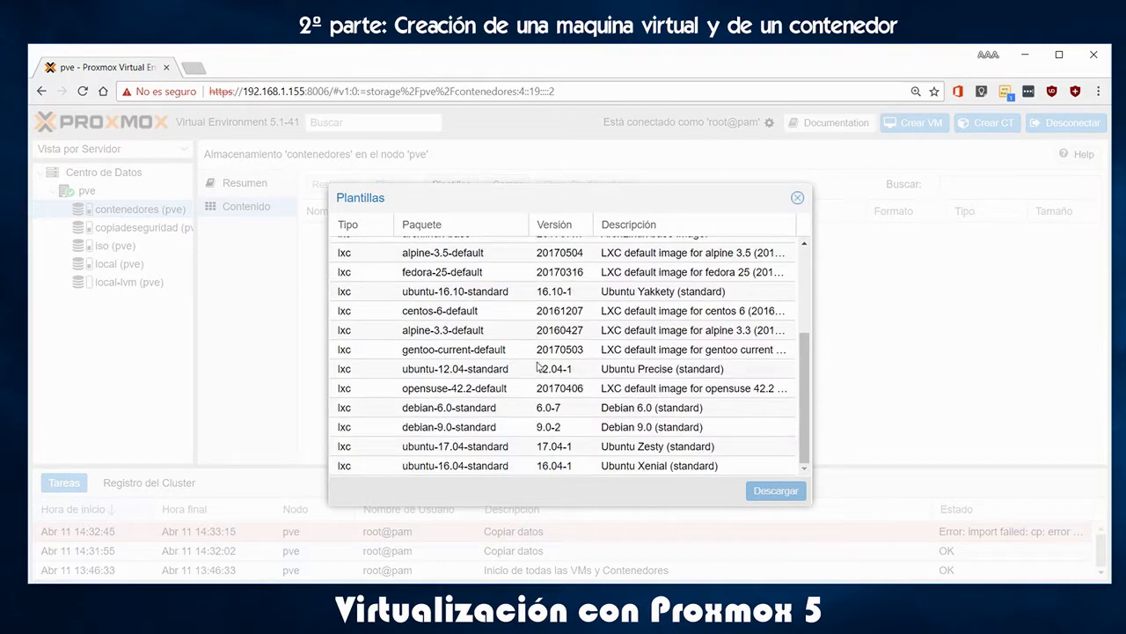
scroll(704, 439, "up", 3)
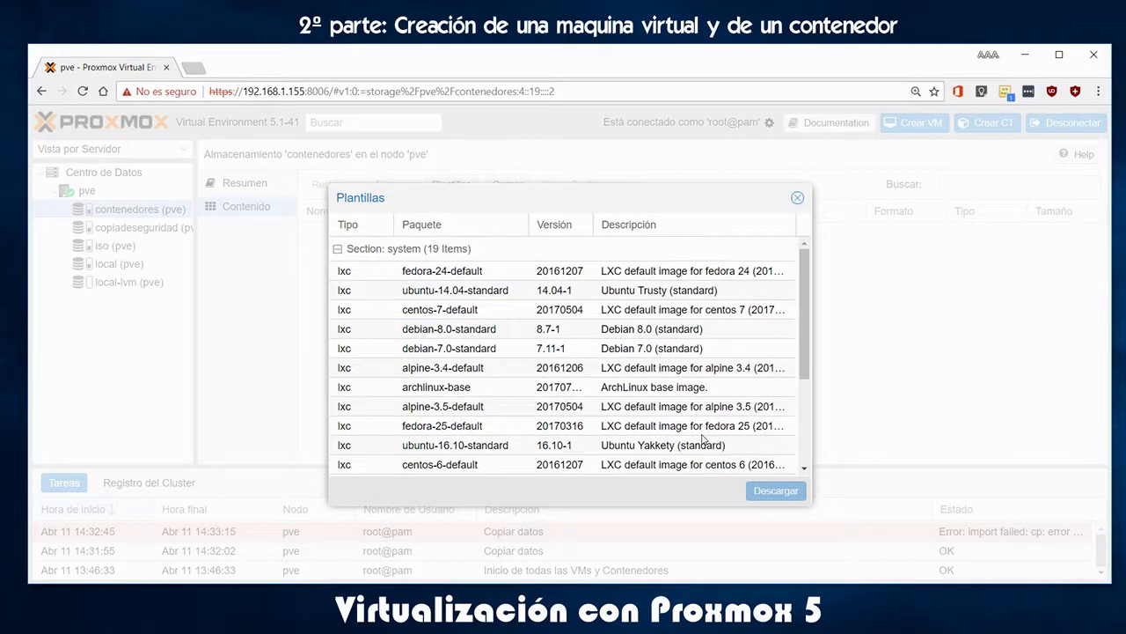
scroll(704, 439, "down", 5)
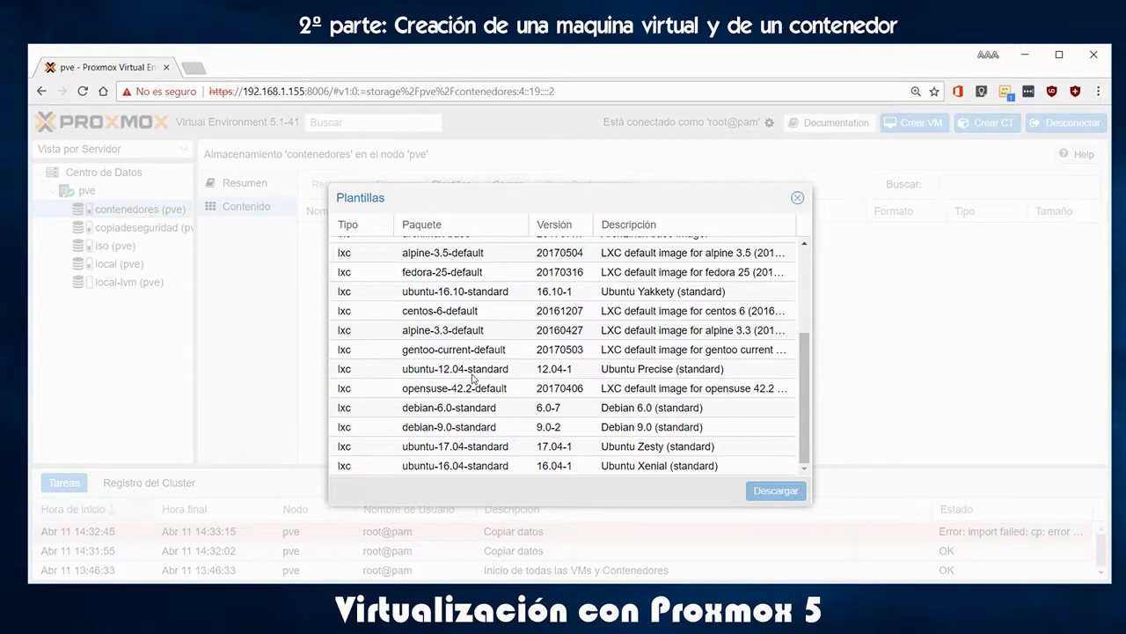
scroll(552, 380, "up", 5)
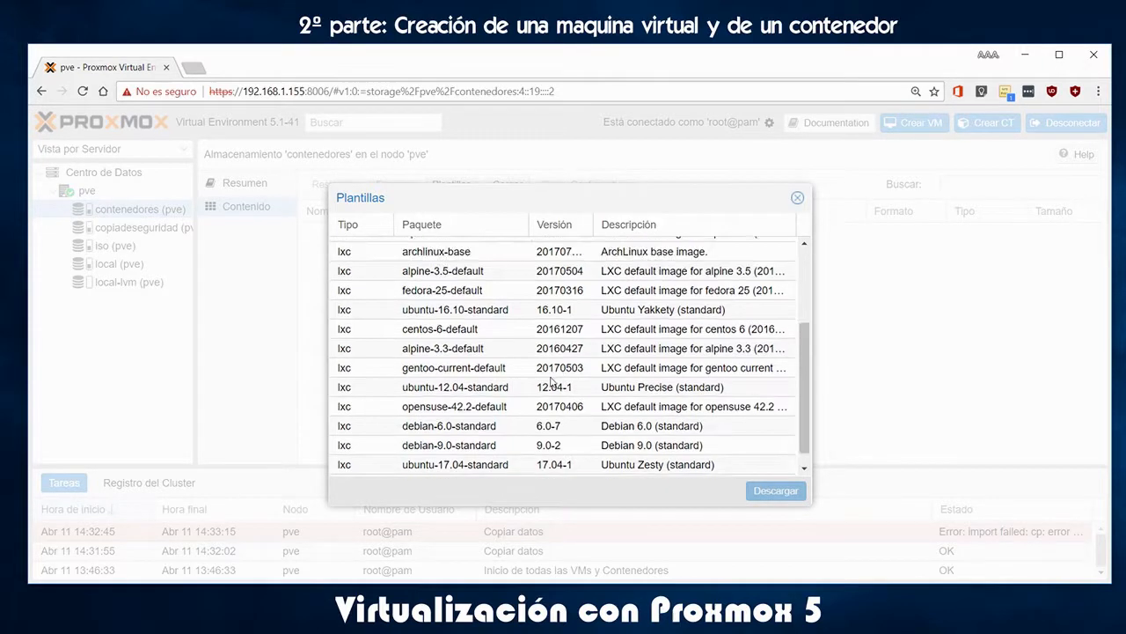
left_click_drag(528, 225, 562, 225)
scroll(440, 352, "down", 5)
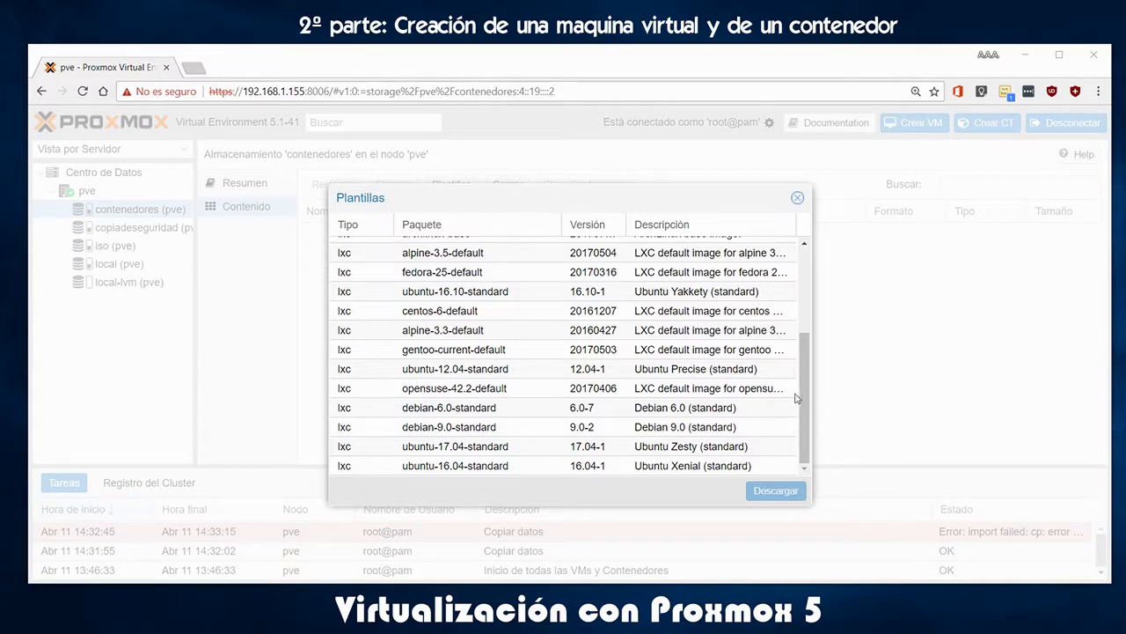
left_click_drag(802, 413, 803, 443)
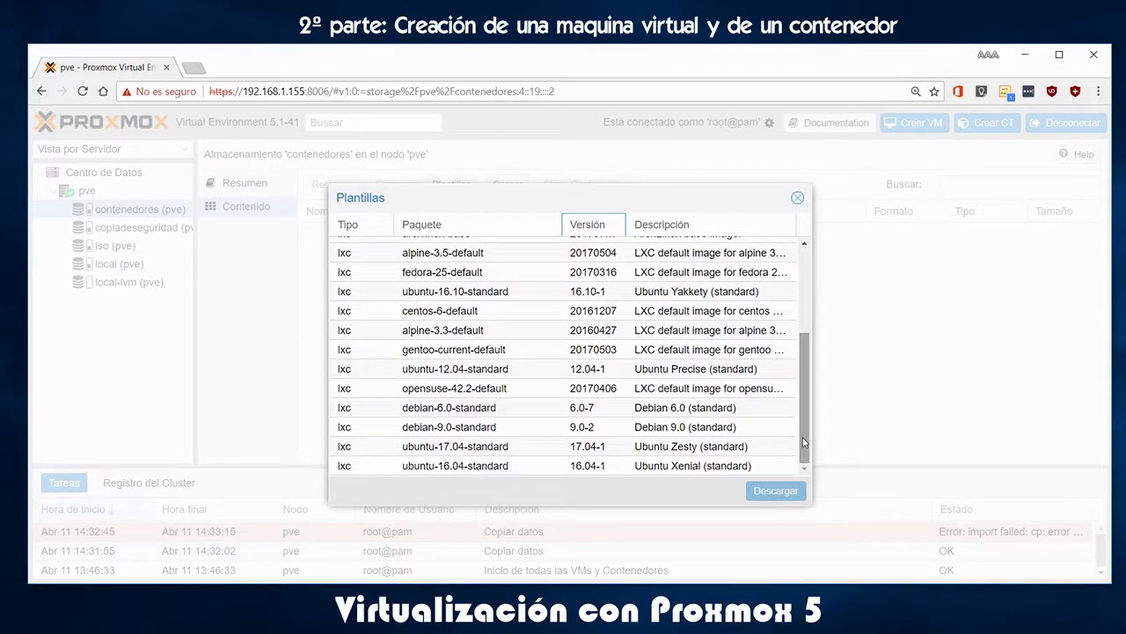
mouse_move(806, 433)
left_mouse_down()
mouse_move(804, 342)
mouse_move(803, 437)
left_mouse_up()
scroll(647, 416, "up", 5)
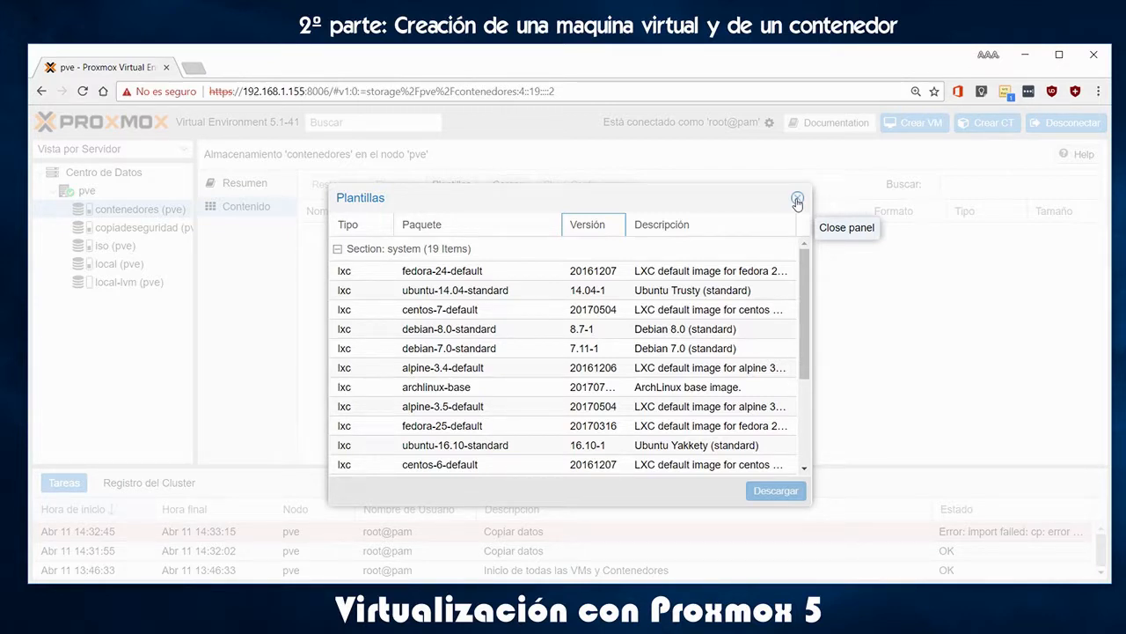
left_click(797, 201)
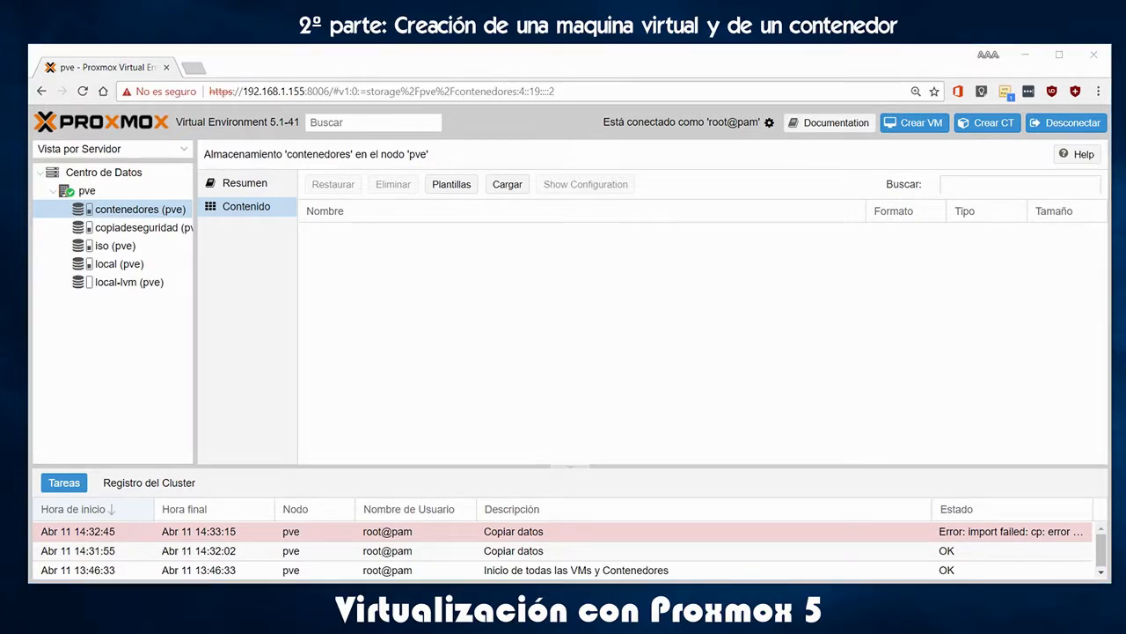
Log in to the server console as root, run pveupdate, and return to the browser
key("alt+Tab")
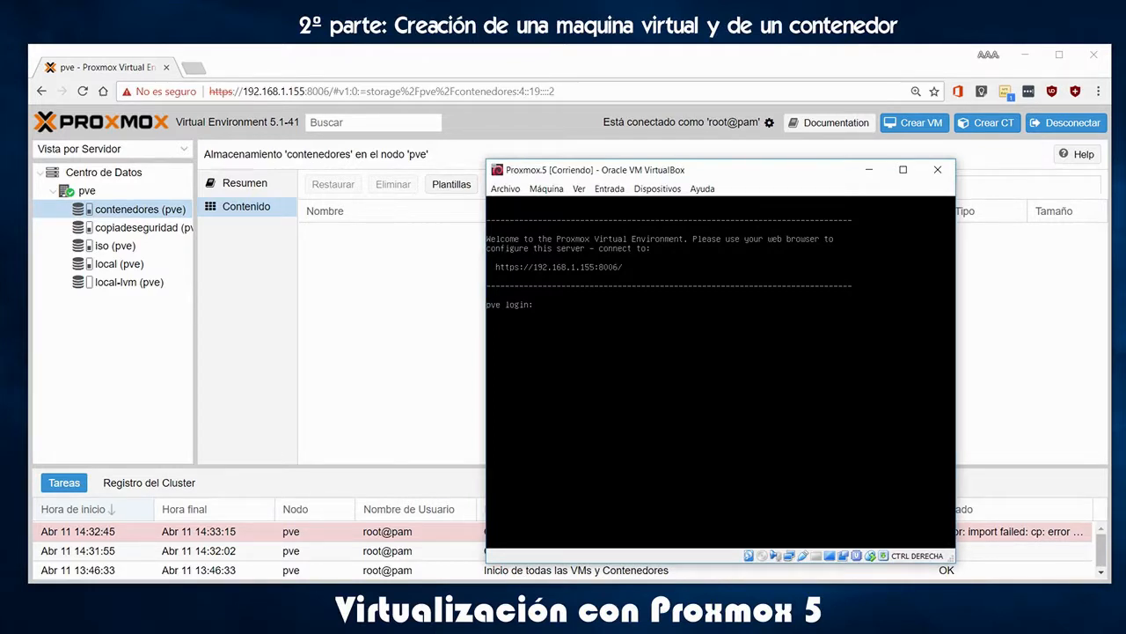
type("root")
key("Return")
key("Return")
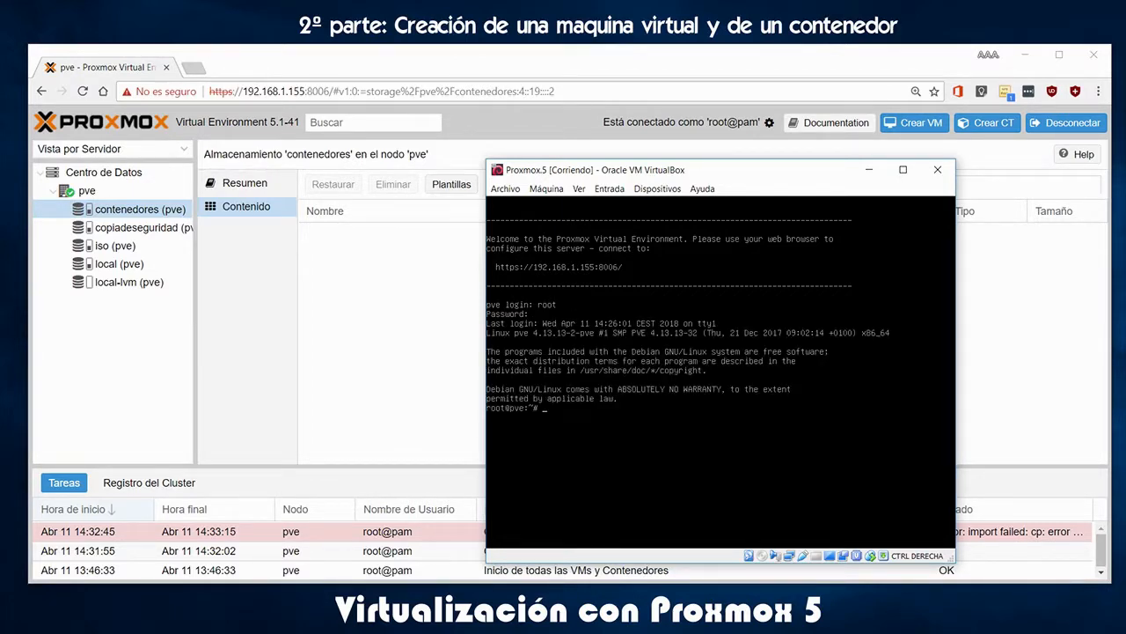
type("pveupdate")
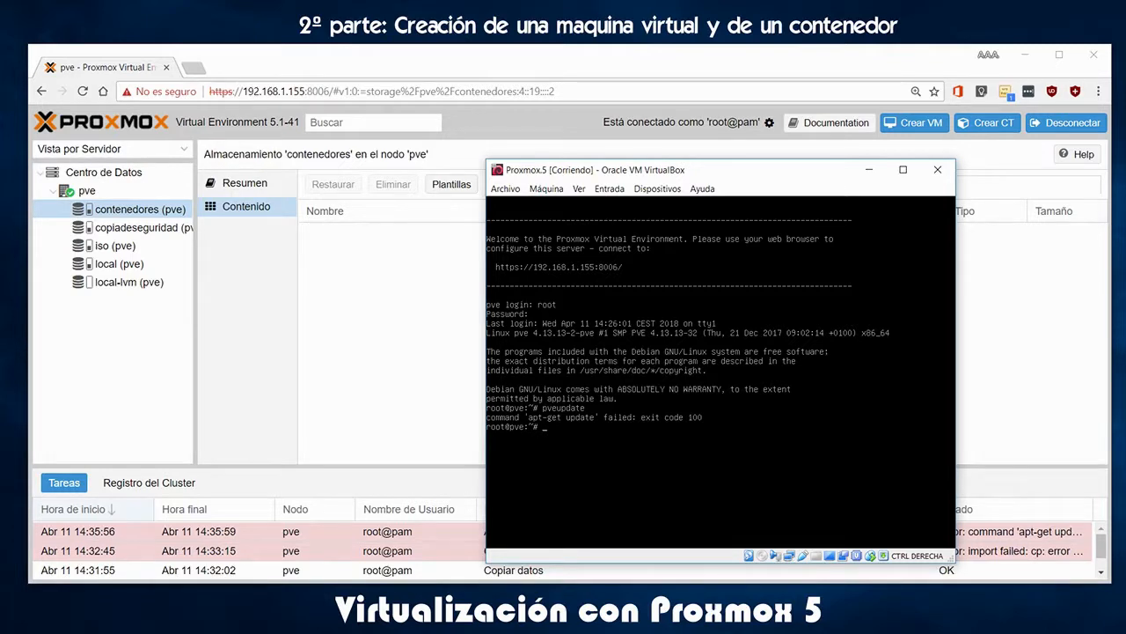
left_click(356, 332)
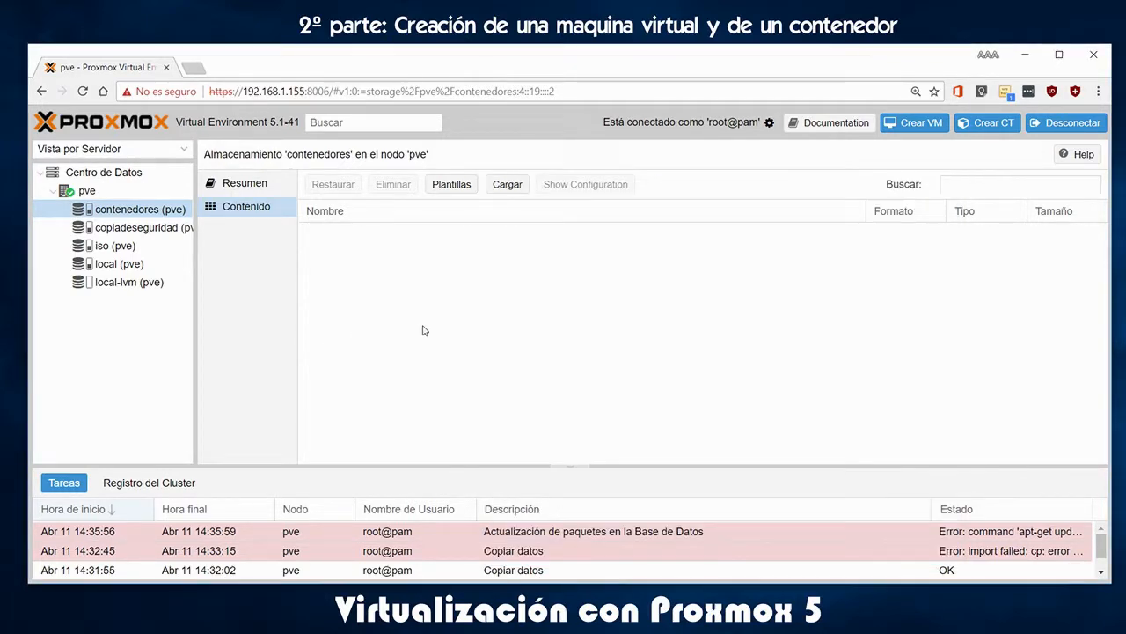
Find turnkey-owncloud in the Plantillas list and download it into contenedores
left_click(455, 185)
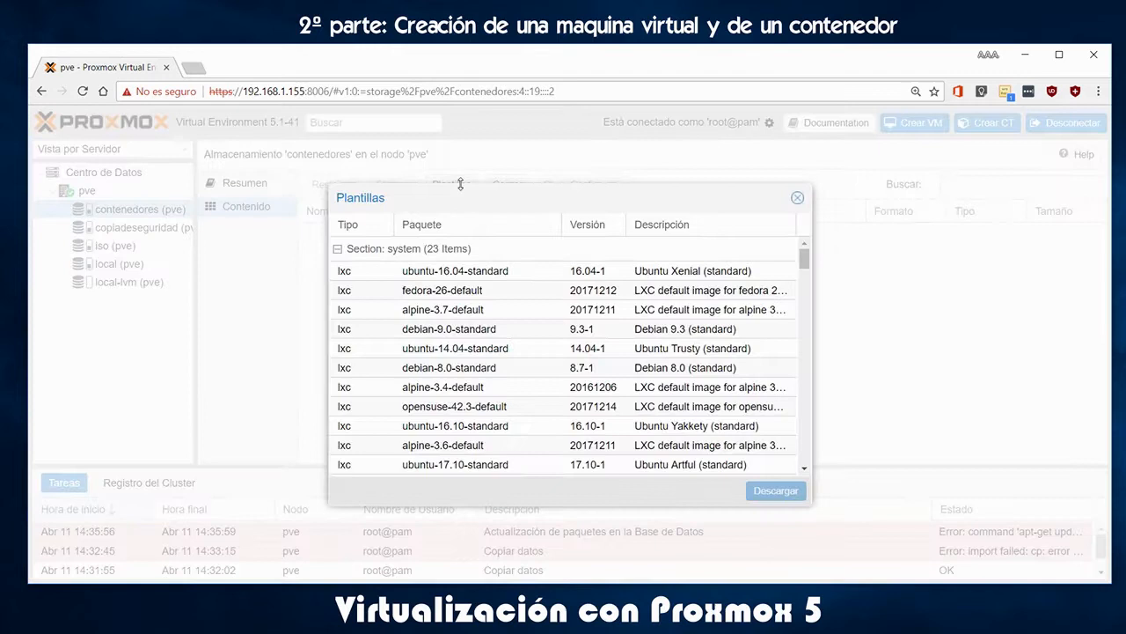
scroll(604, 402, "down", 8)
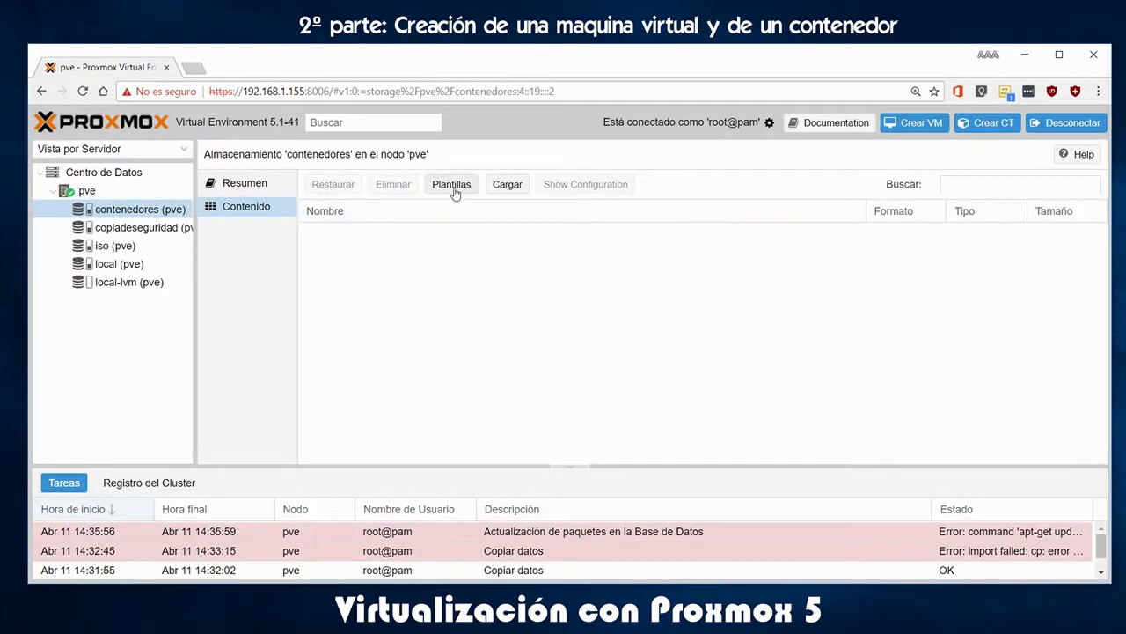
left_click(455, 187)
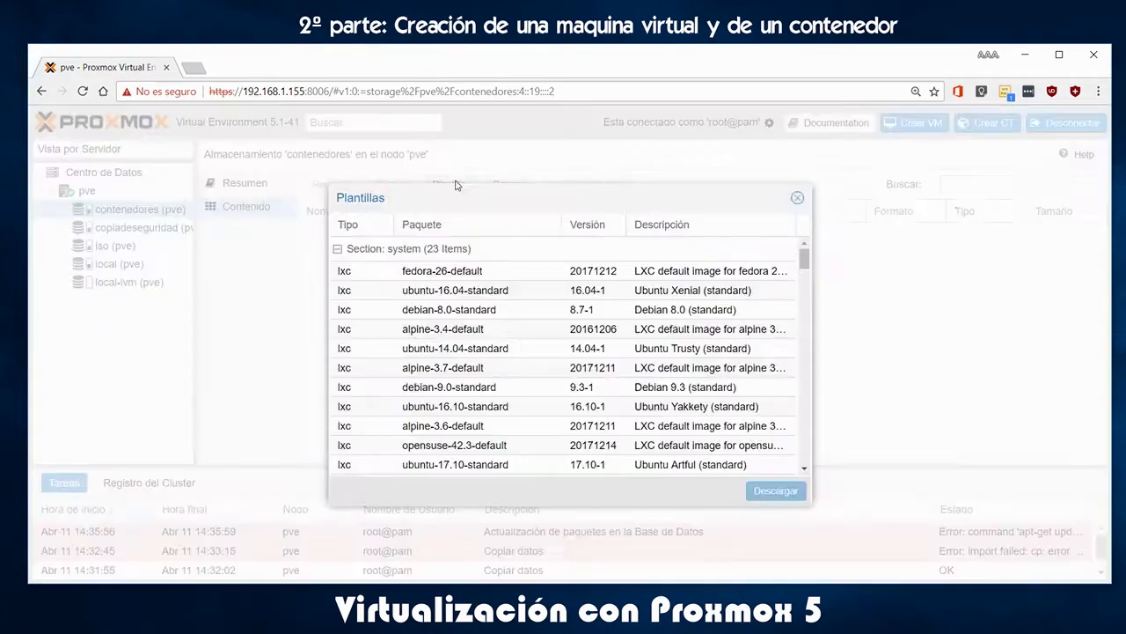
scroll(543, 388, "down", 5)
scroll(563, 391, "down", 10)
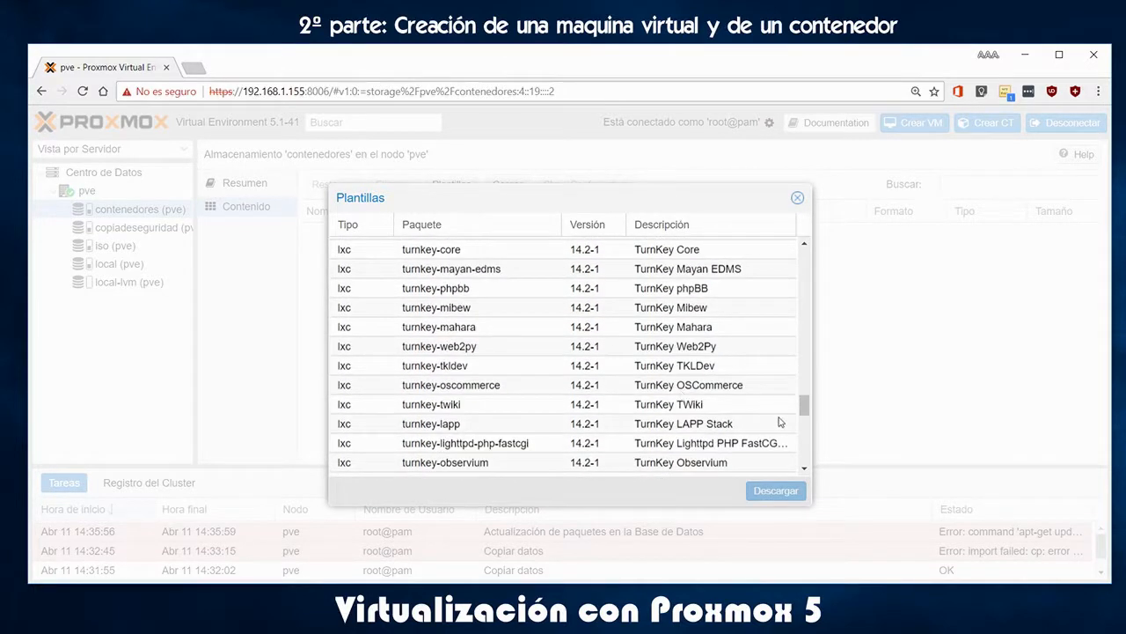
left_click_drag(805, 405, 790, 300)
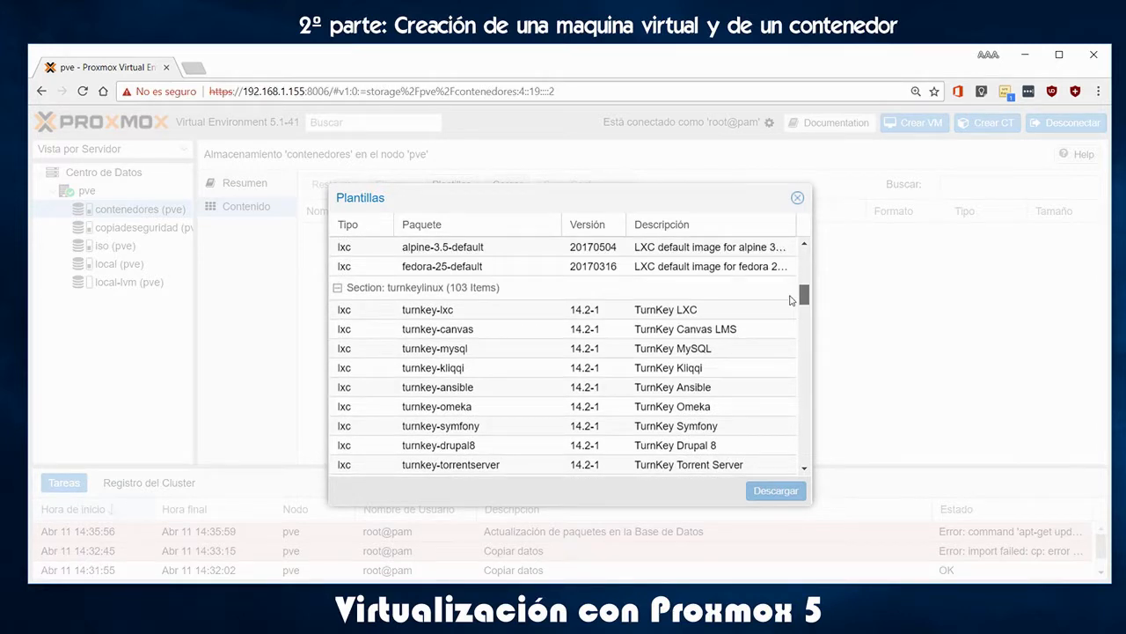
scroll(539, 413, "down", 3)
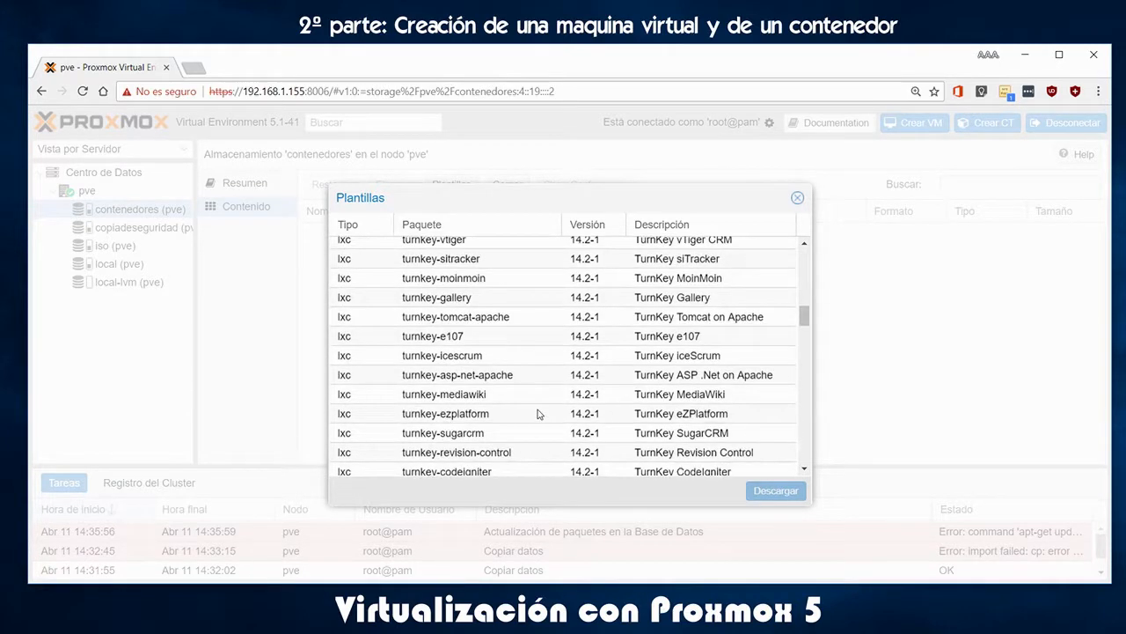
scroll(540, 414, "down", 3)
scroll(532, 418, "down", 3)
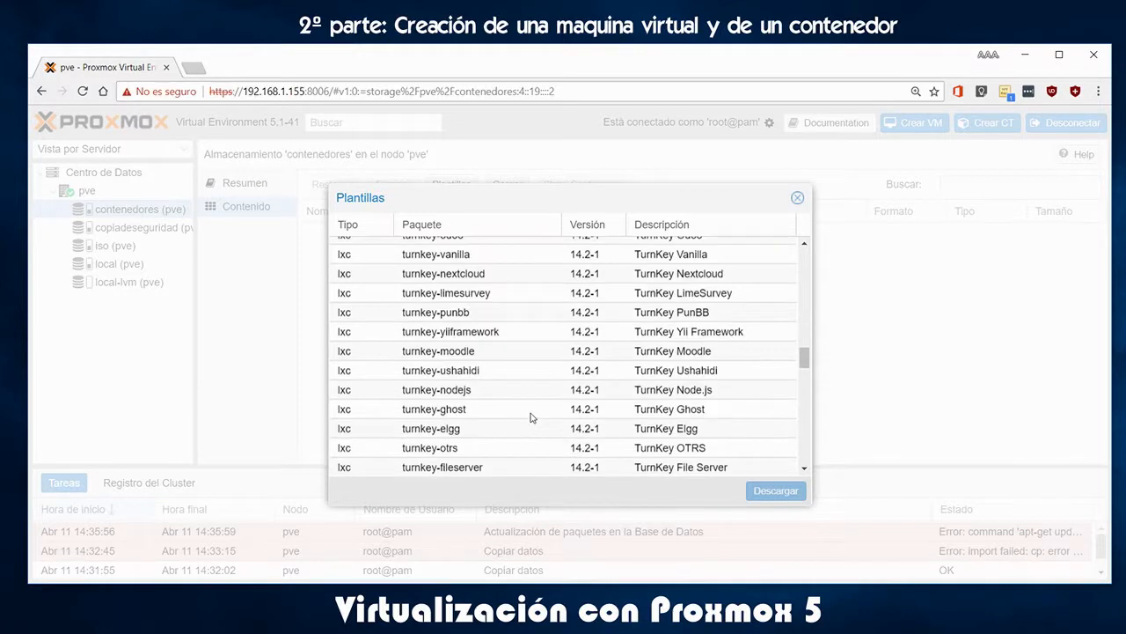
scroll(532, 418, "down", 3)
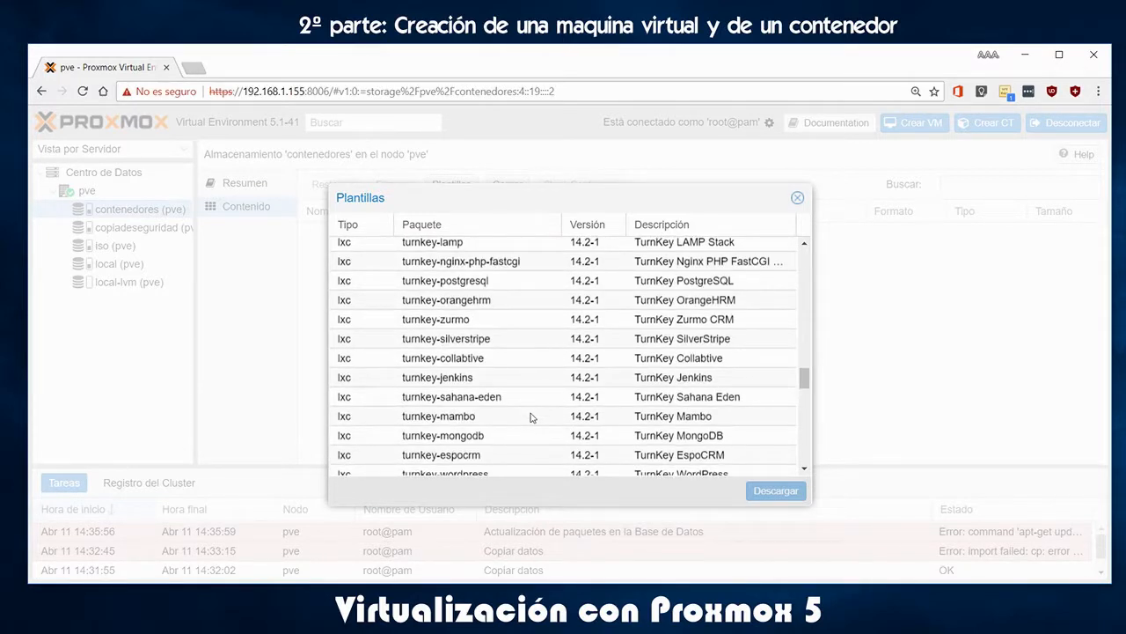
scroll(532, 418, "down", 3)
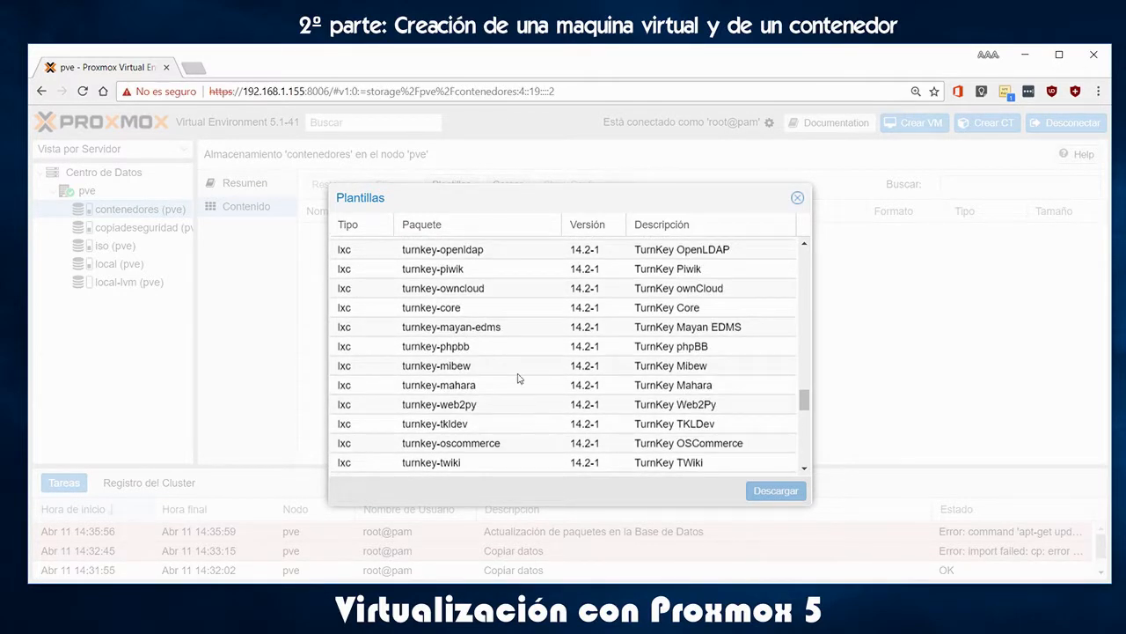
left_click(459, 290)
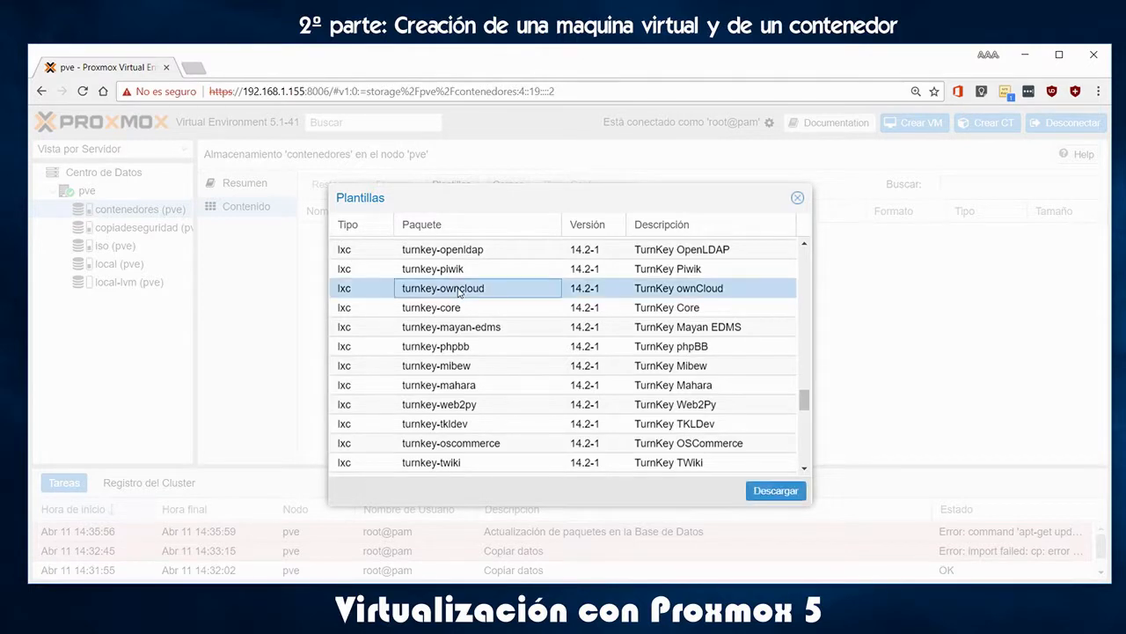
left_click(776, 491)
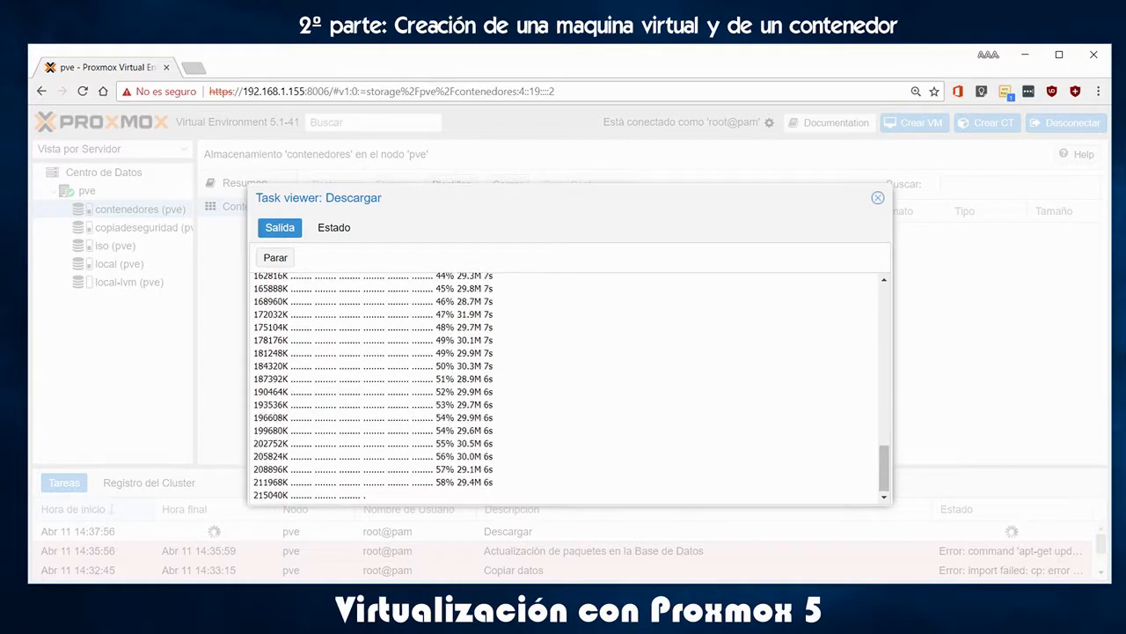
Dismiss the extra browser window and close the finished ownCloud template download log
left_click_drag(1125, 255, 1125, 242)
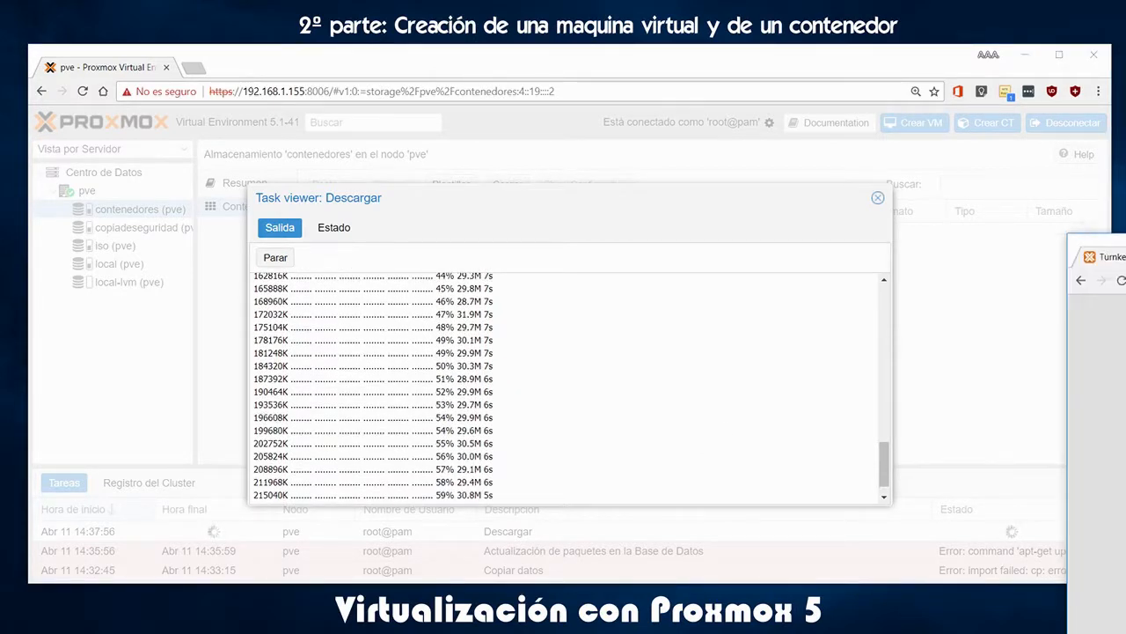
key("alt+F4")
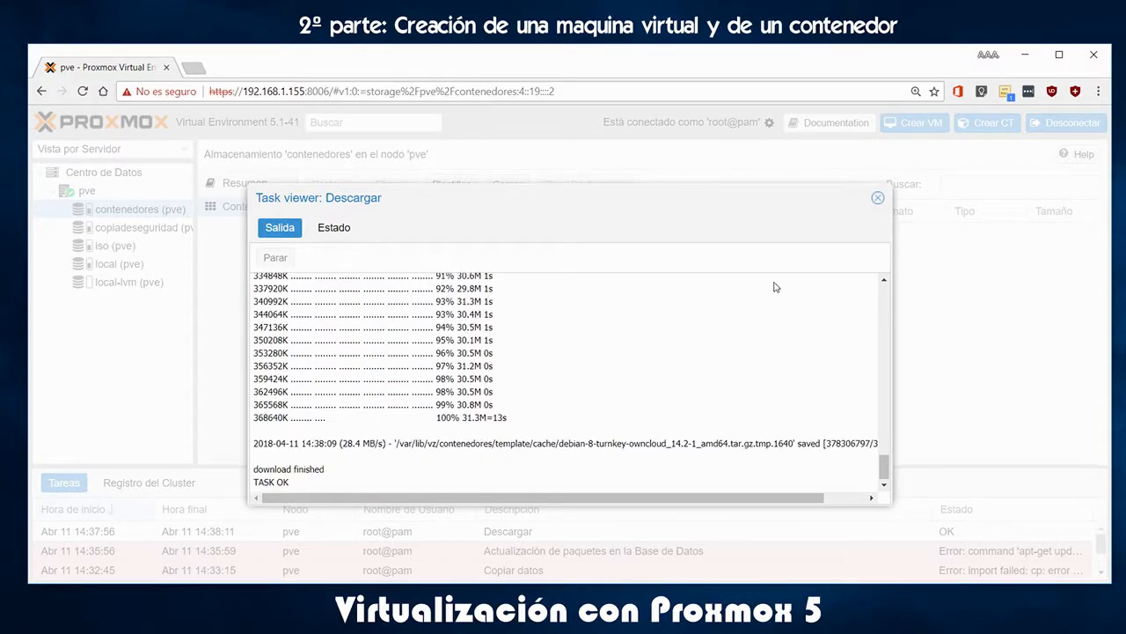
left_click(877, 201)
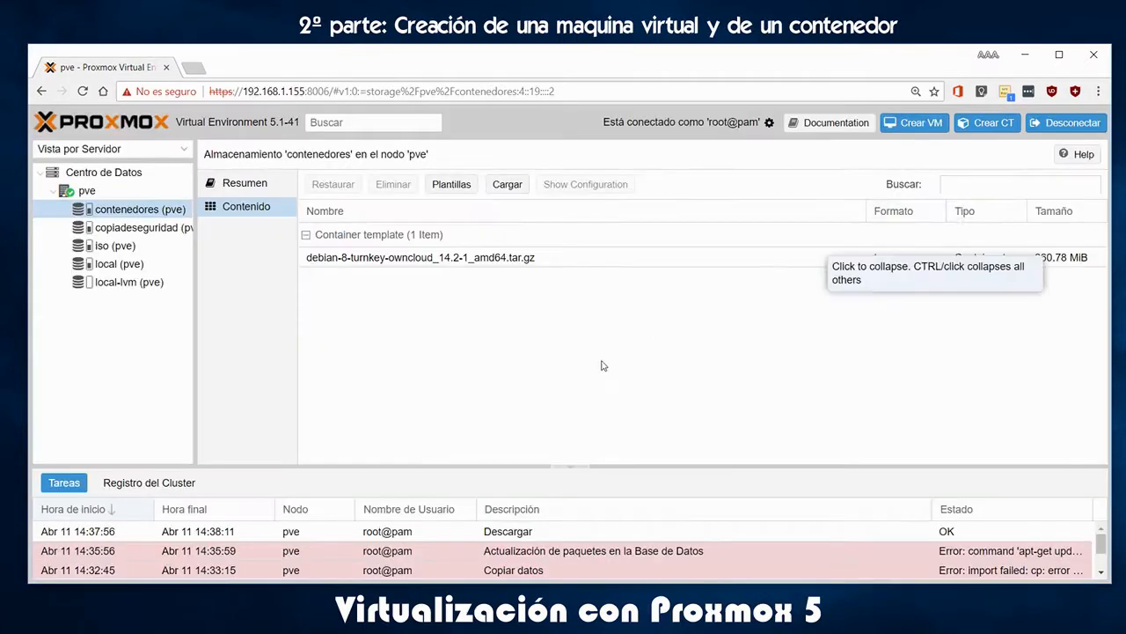
Download the ubuntu-17.10-standard template to contenedores, then show the iso storage contents
left_click(450, 186)
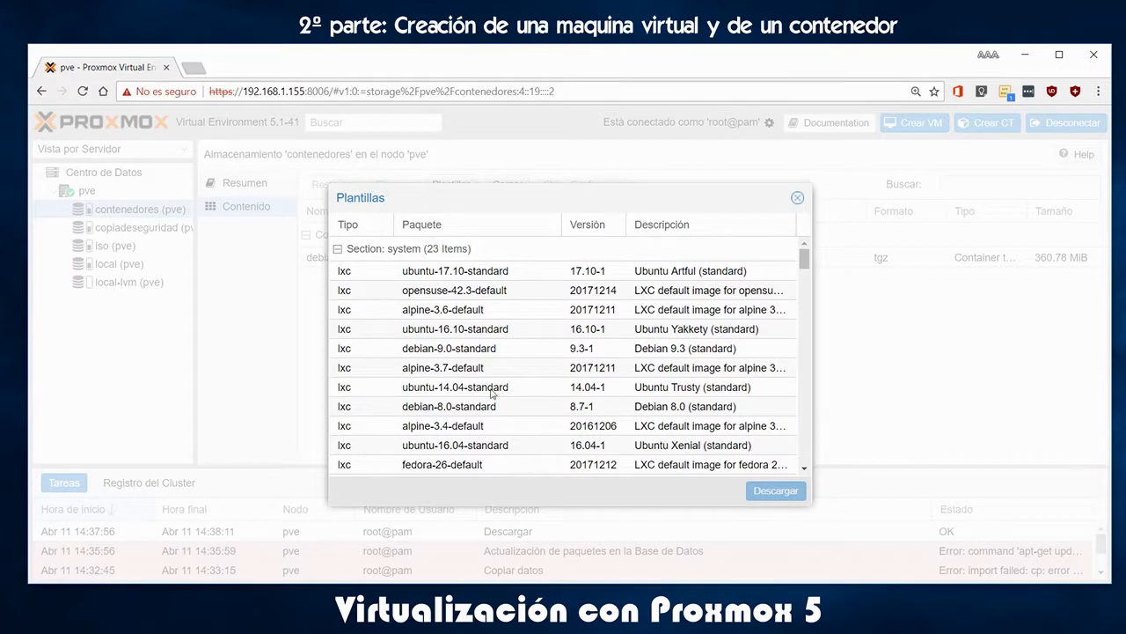
left_click(498, 274)
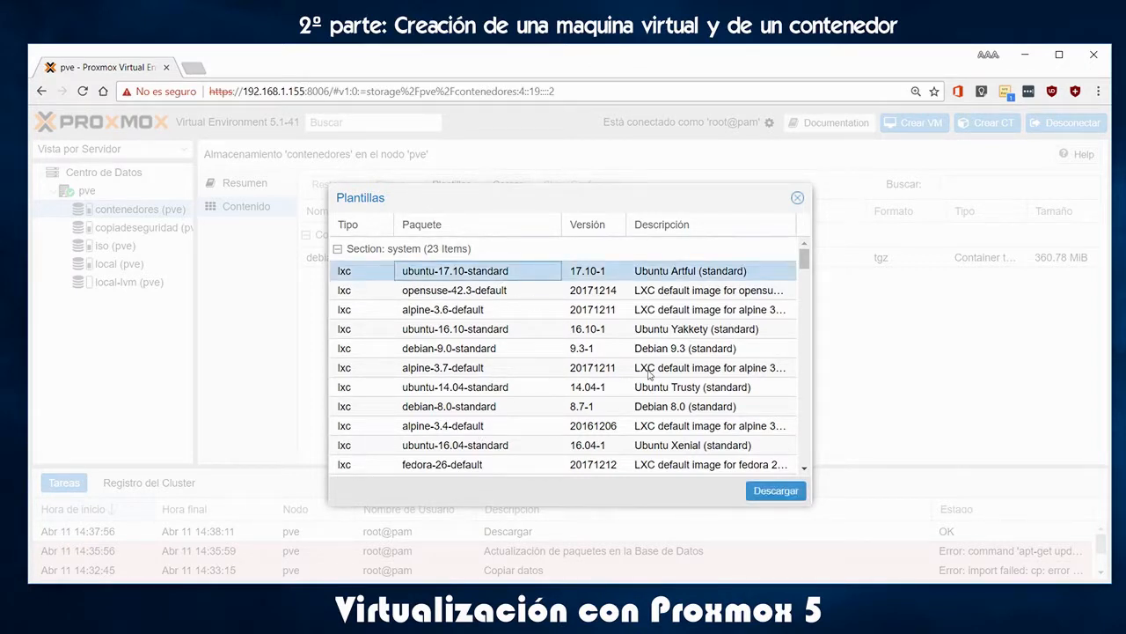
left_click(775, 491)
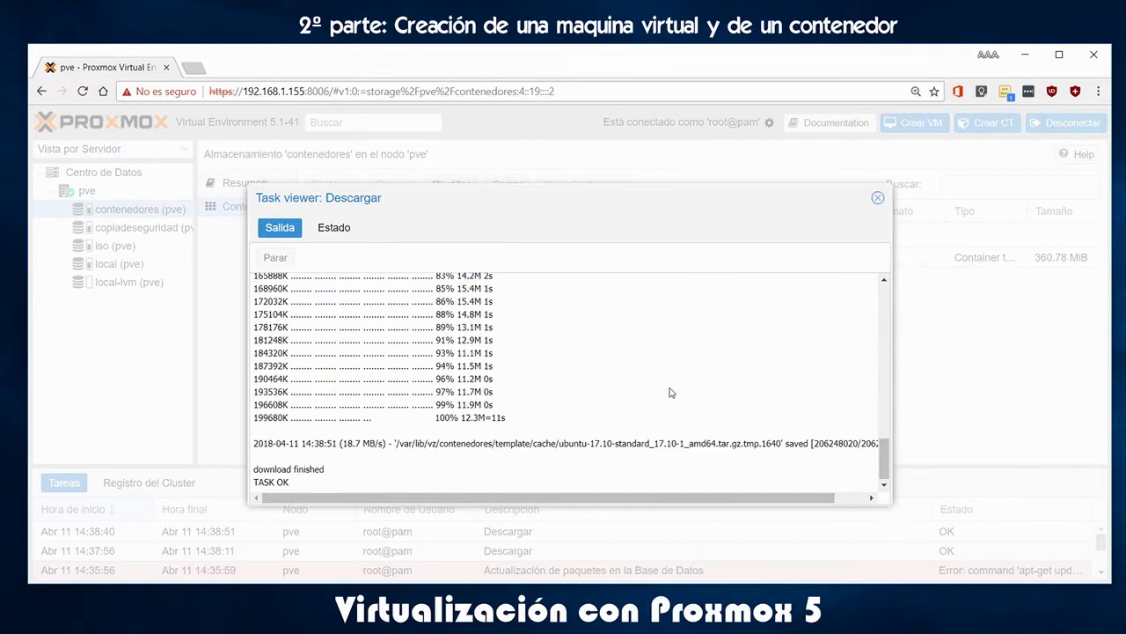
scroll(669, 404, "up", 15)
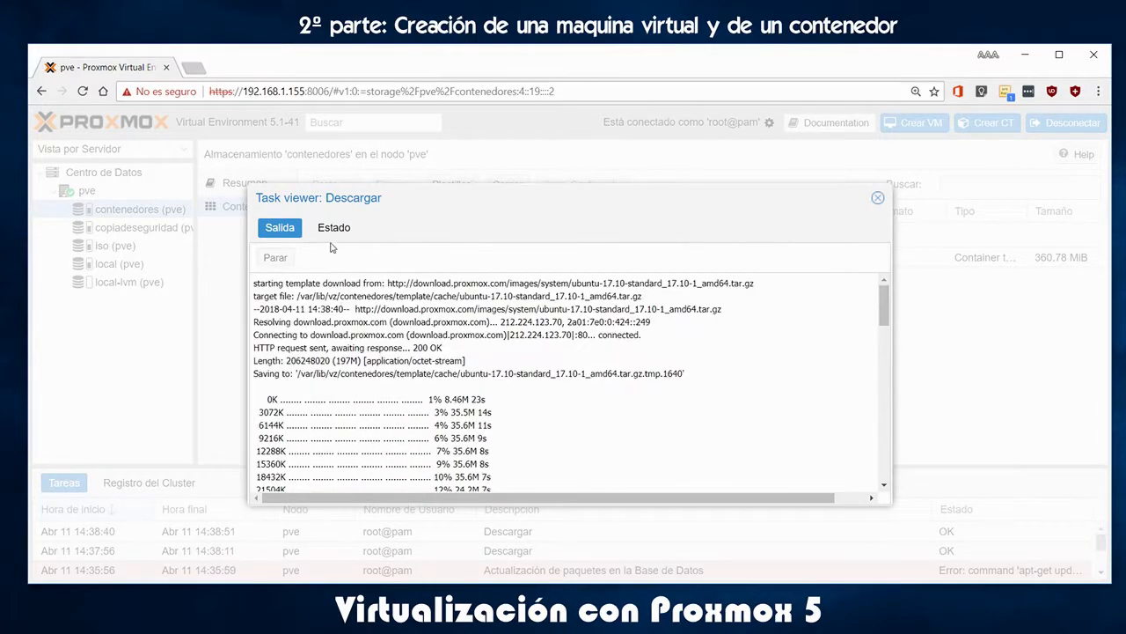
left_click(878, 199)
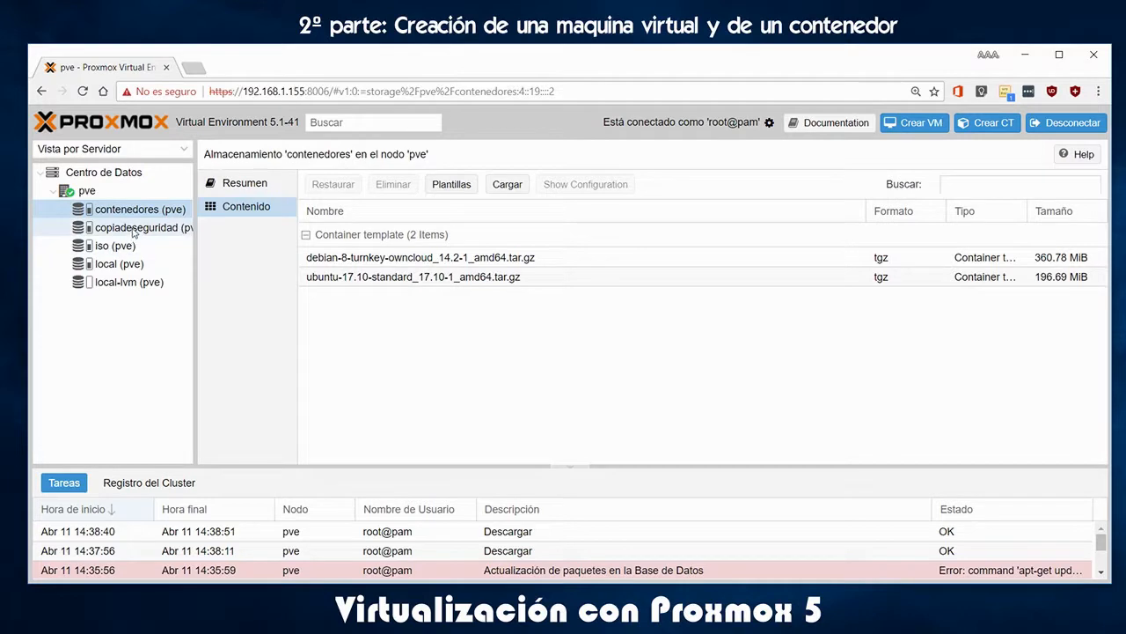
left_click(116, 249)
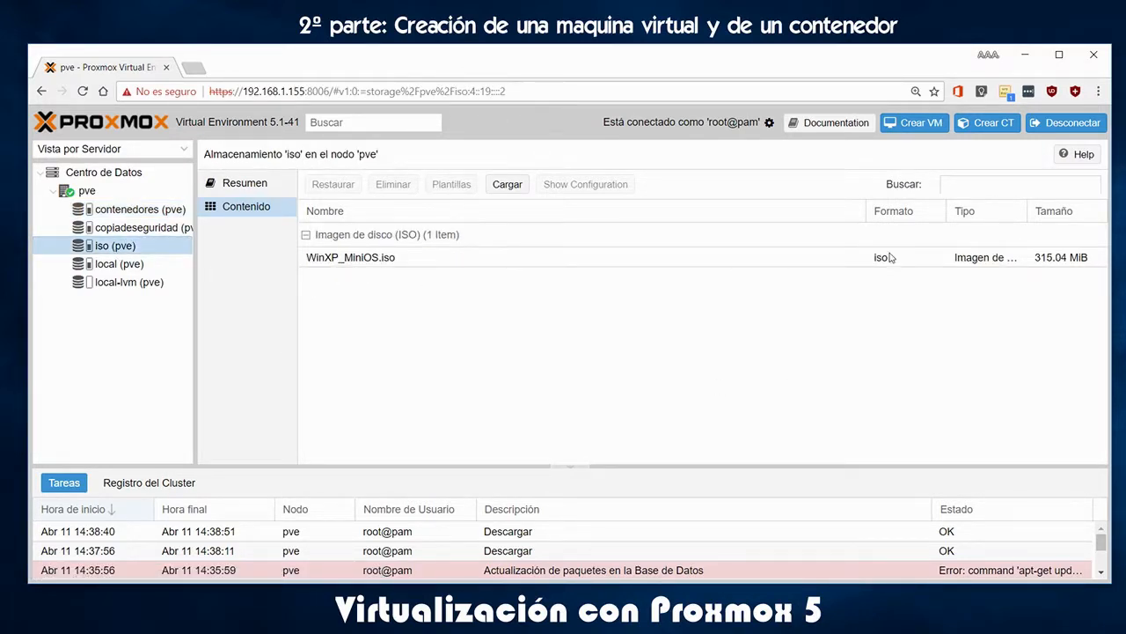
Start a new LXC container with CT ID 100 and enter and confirm its root password
left_click(992, 129)
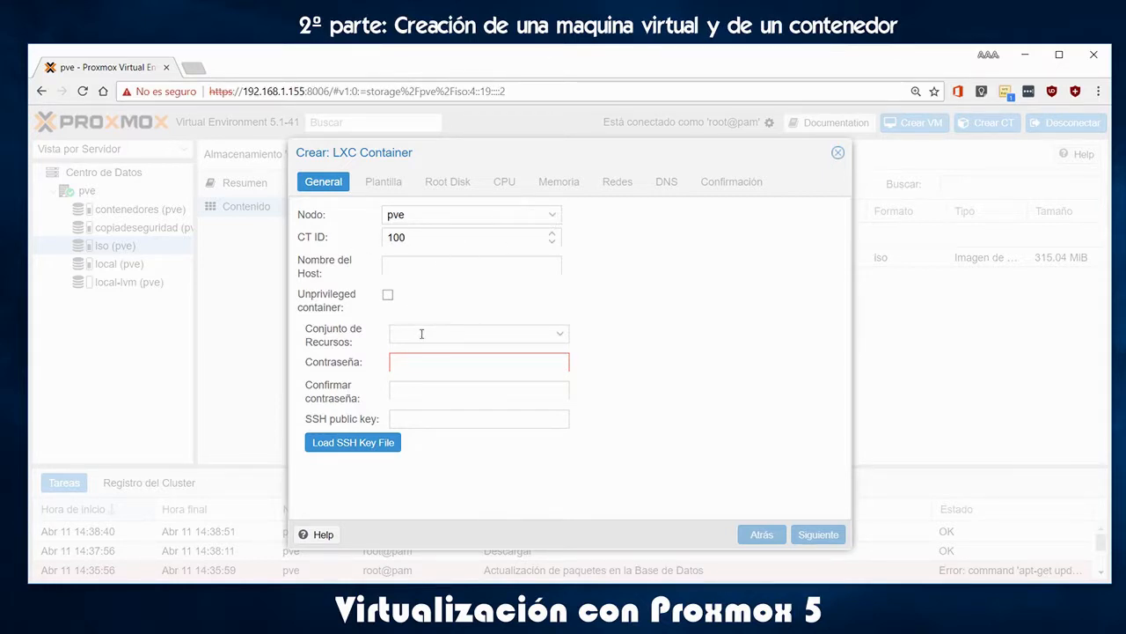
left_click(563, 334)
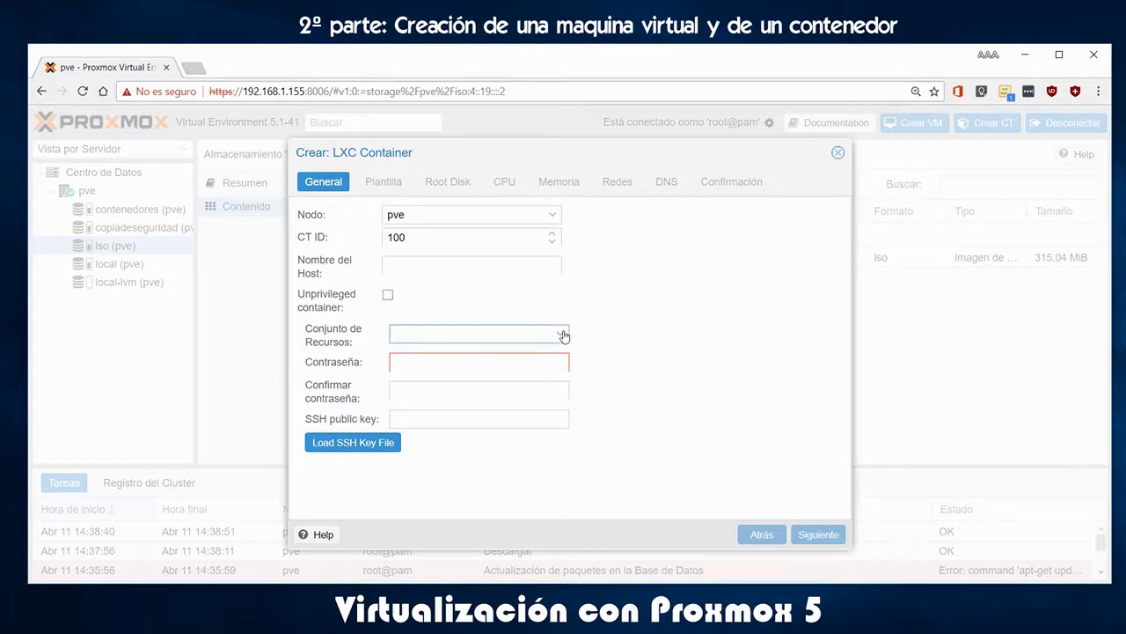
left_click(480, 366)
type("••••••••••")
key("Tab")
type("••••••••••")
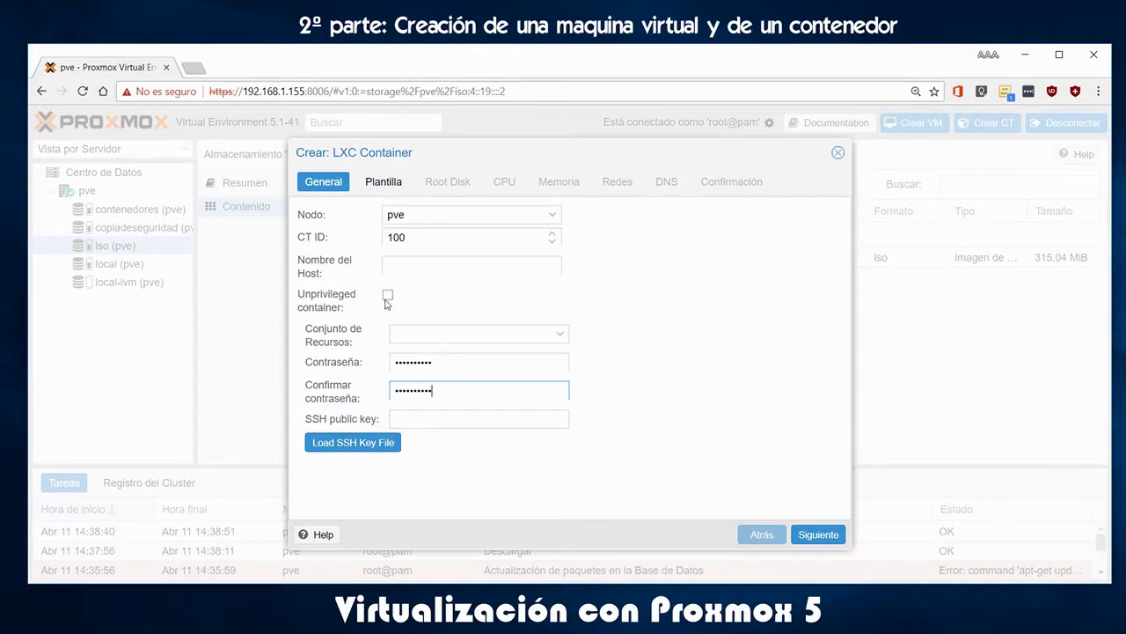
left_click(384, 182)
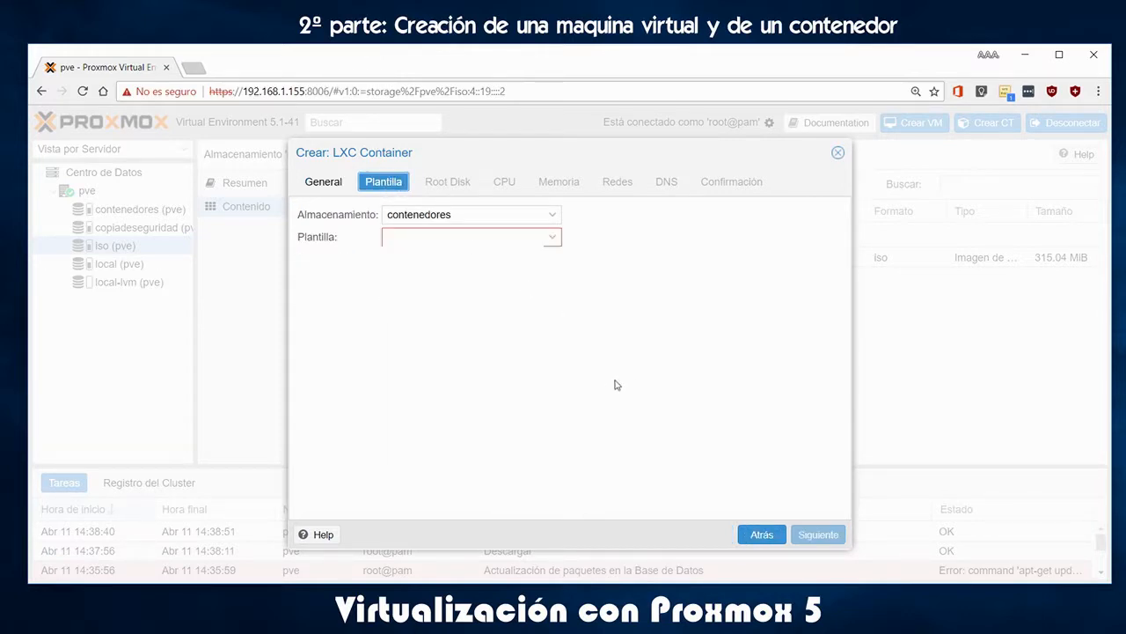
Choose the ubuntu-17.10-standard template and set the root disk size to 4 GB
left_click(550, 239)
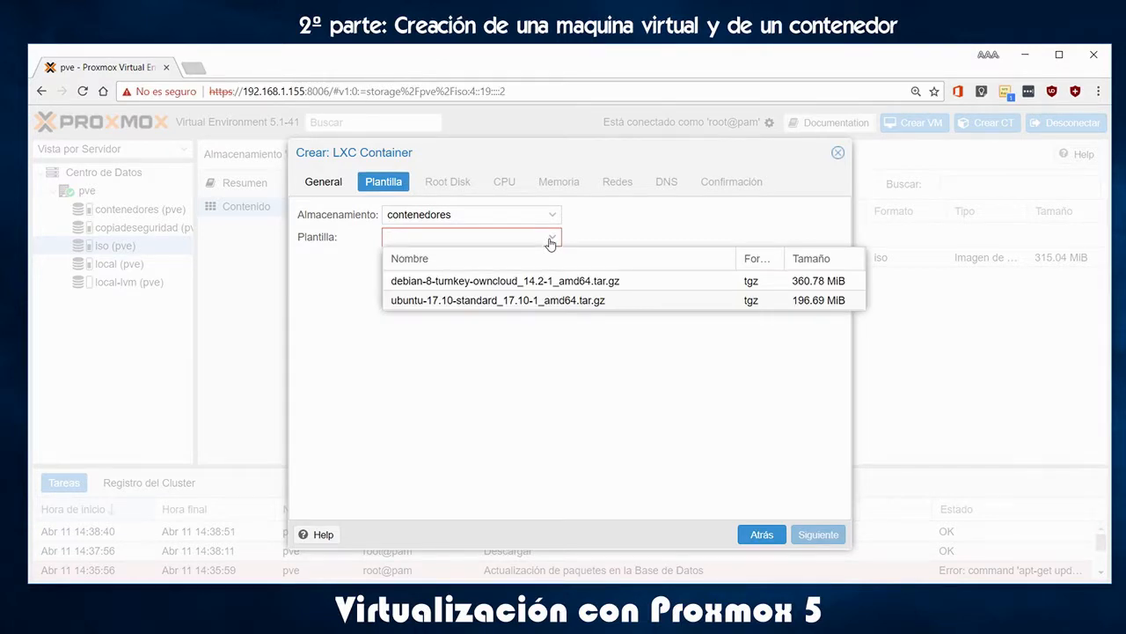
left_click(519, 301)
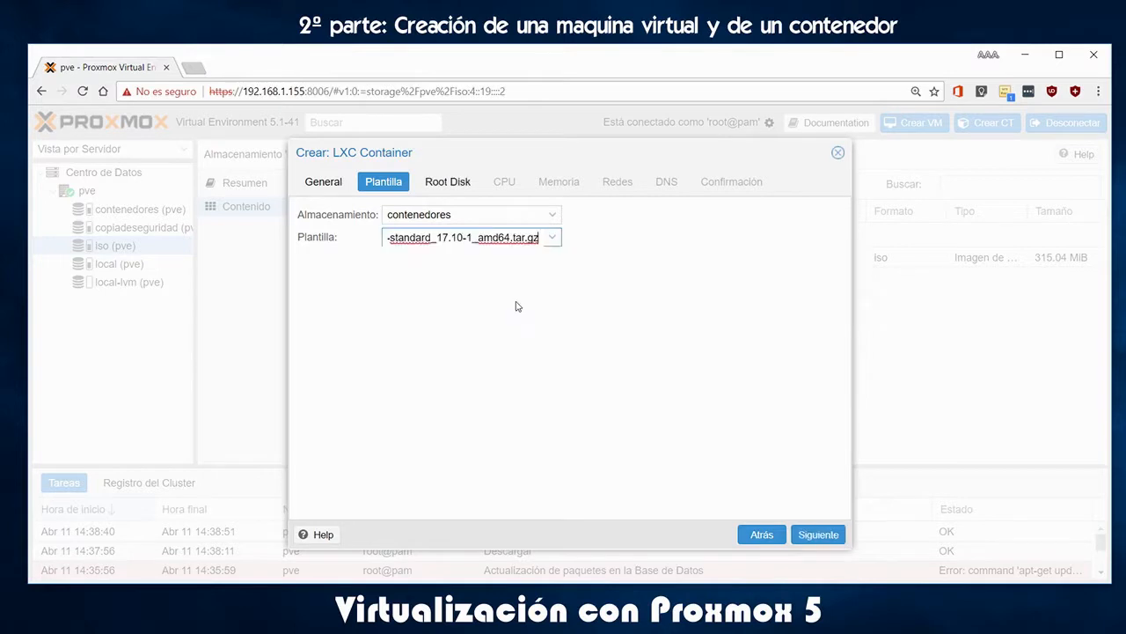
left_click(459, 183)
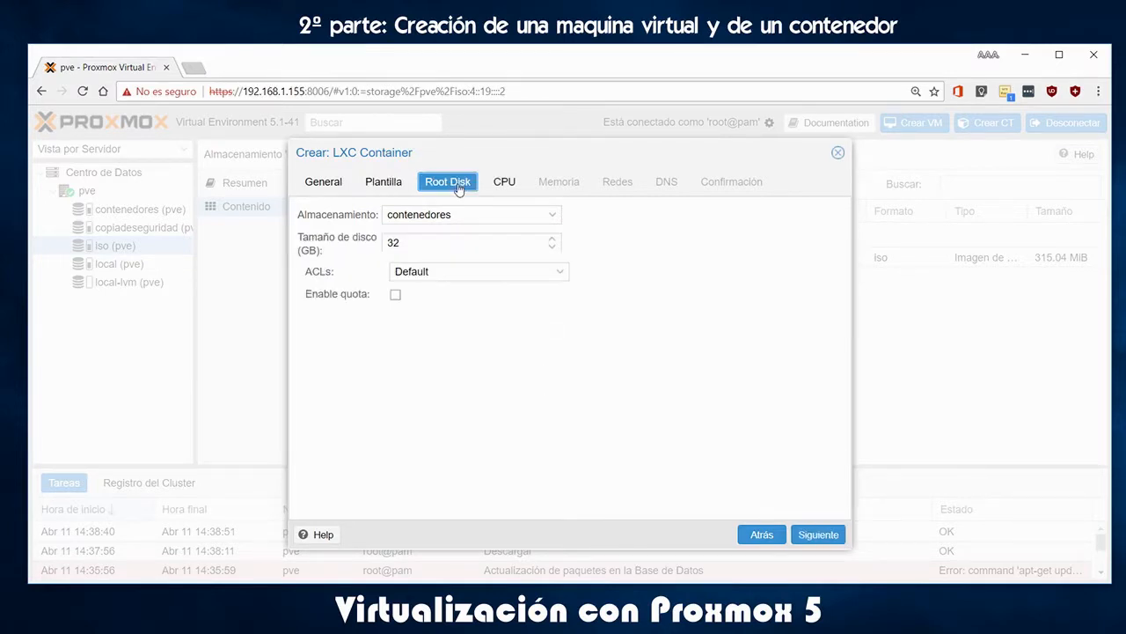
left_click(551, 247)
left_click(552, 250)
left_click_drag(399, 245, 356, 245)
type("4")
Keep default CPU and 512 MB memory, set IPv4 to DHCP, and review the summary
left_click(503, 182)
left_click(566, 183)
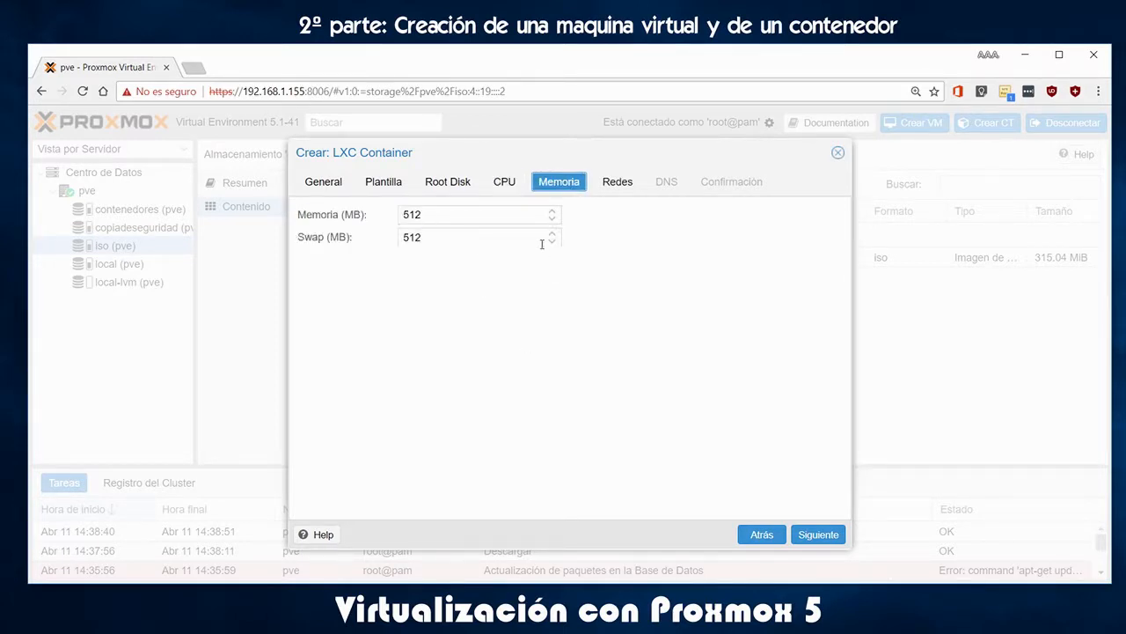
left_click(621, 187)
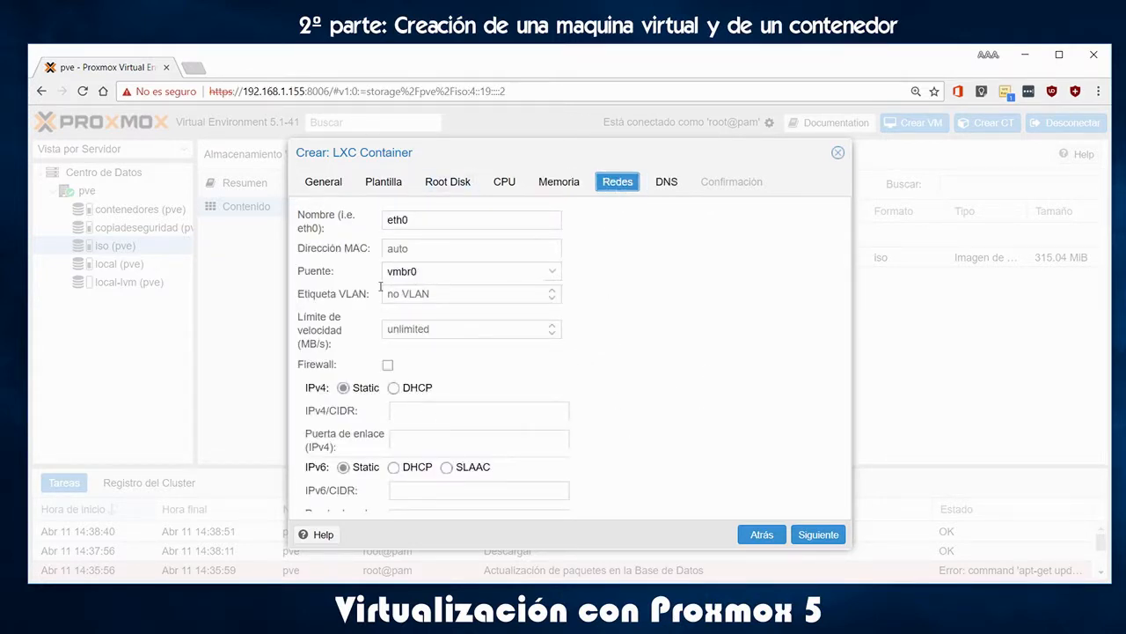
left_click(394, 390)
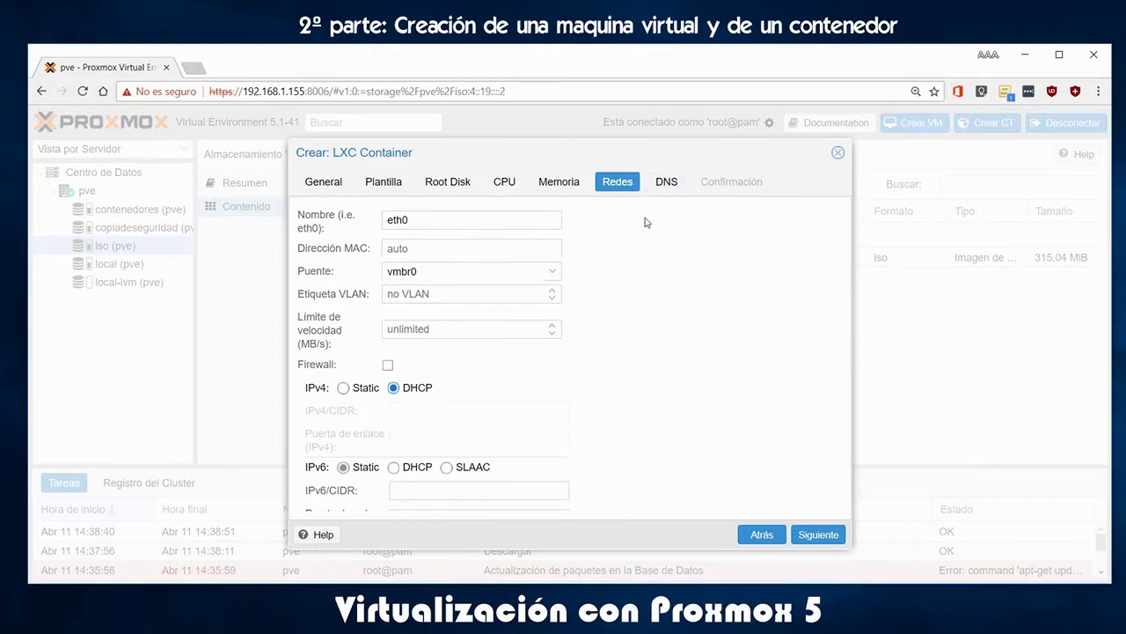
left_click(666, 185)
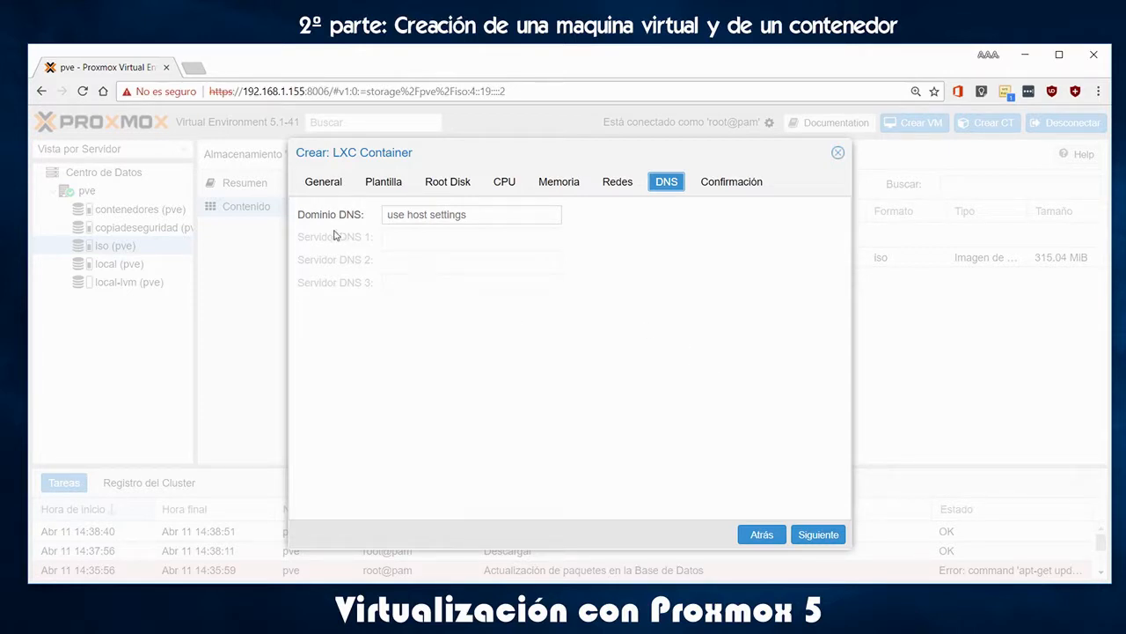
left_click(744, 184)
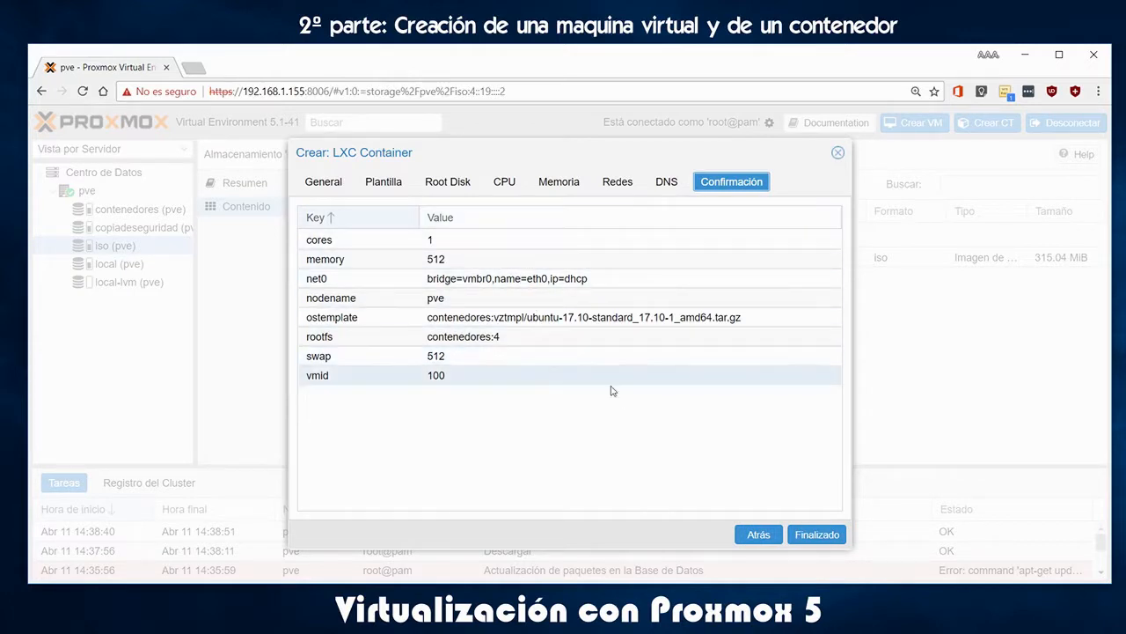
Create container 100 with the confirmed settings and close its finished creation log
left_click(817, 534)
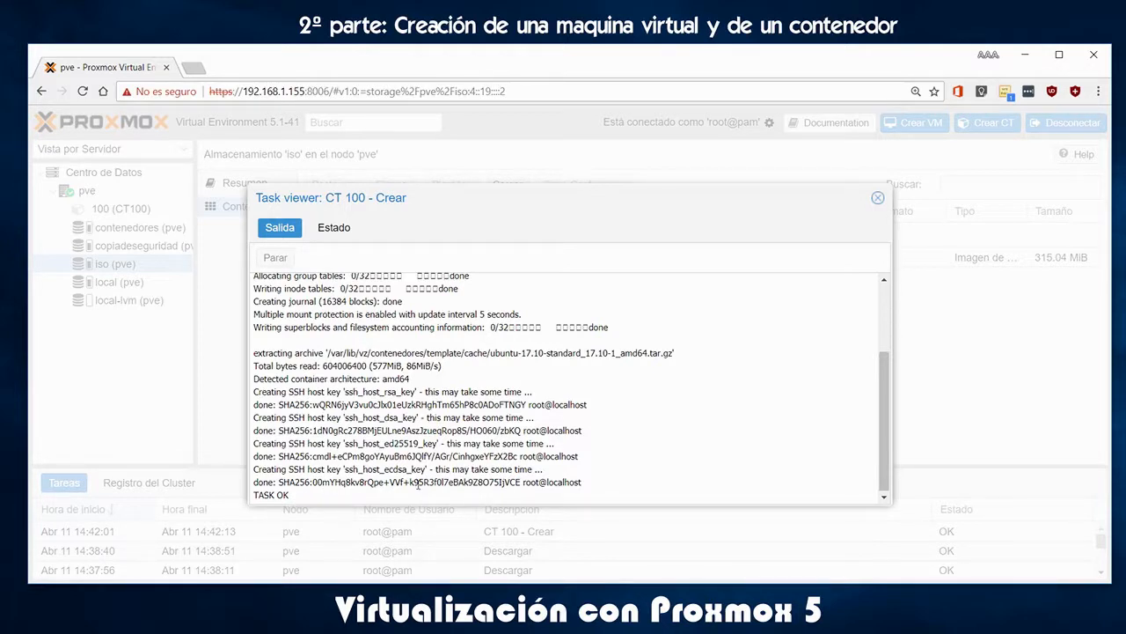
left_click(877, 198)
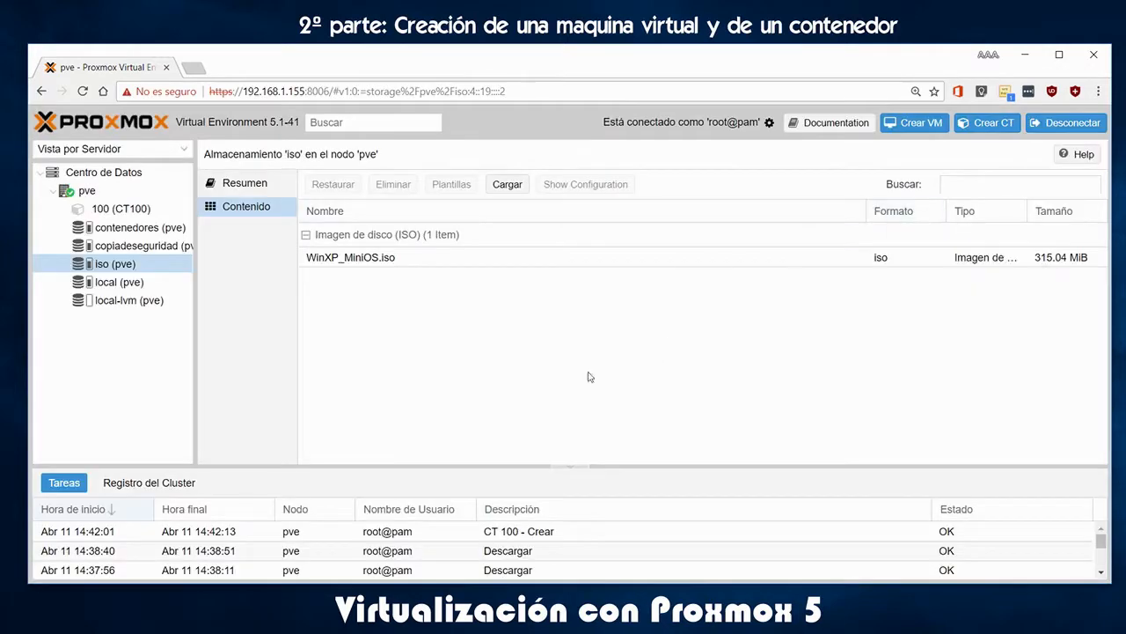
Select container 100 (CT100) and start it from the toolbar
left_click(130, 216)
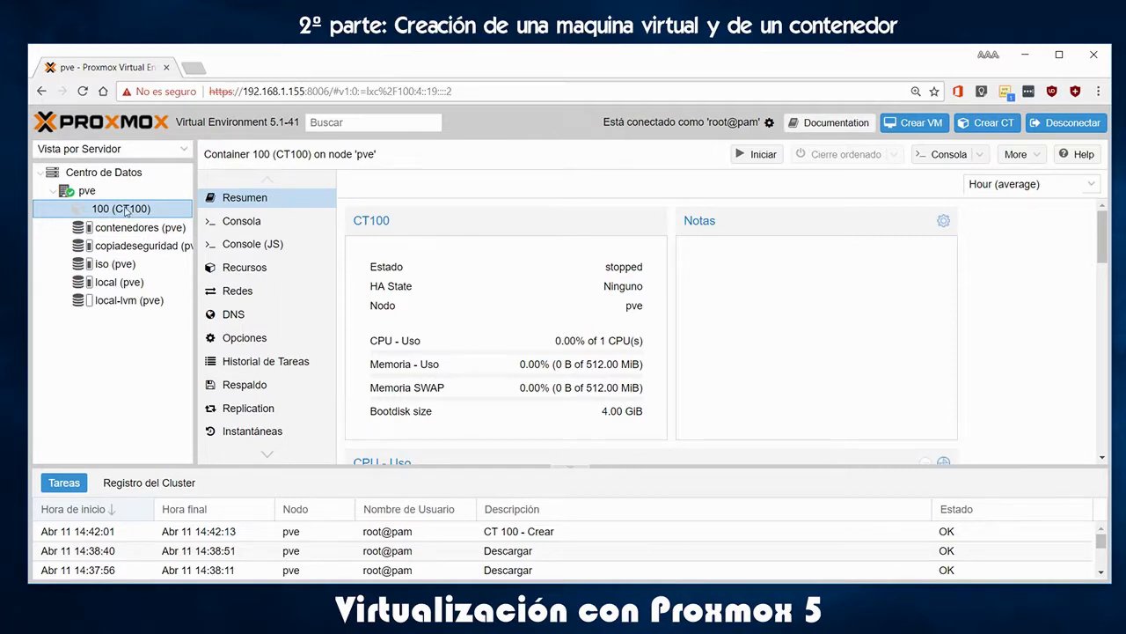
left_click(244, 204)
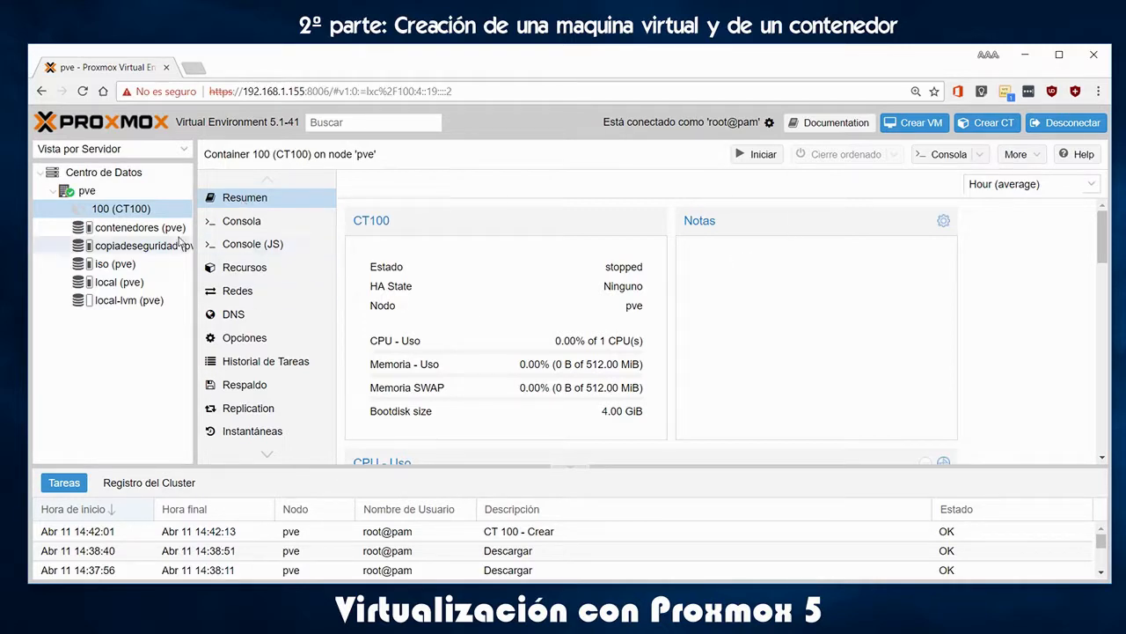
left_click(764, 156)
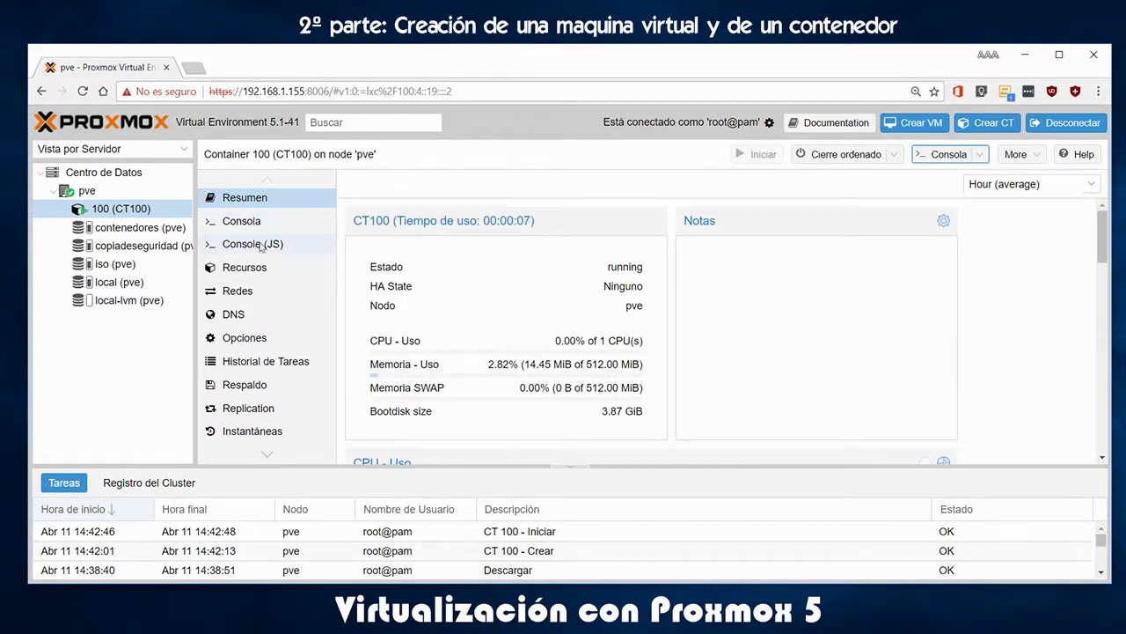
Open CT100's console at the Ubuntu login prompt and list the available console viewers
left_click(244, 221)
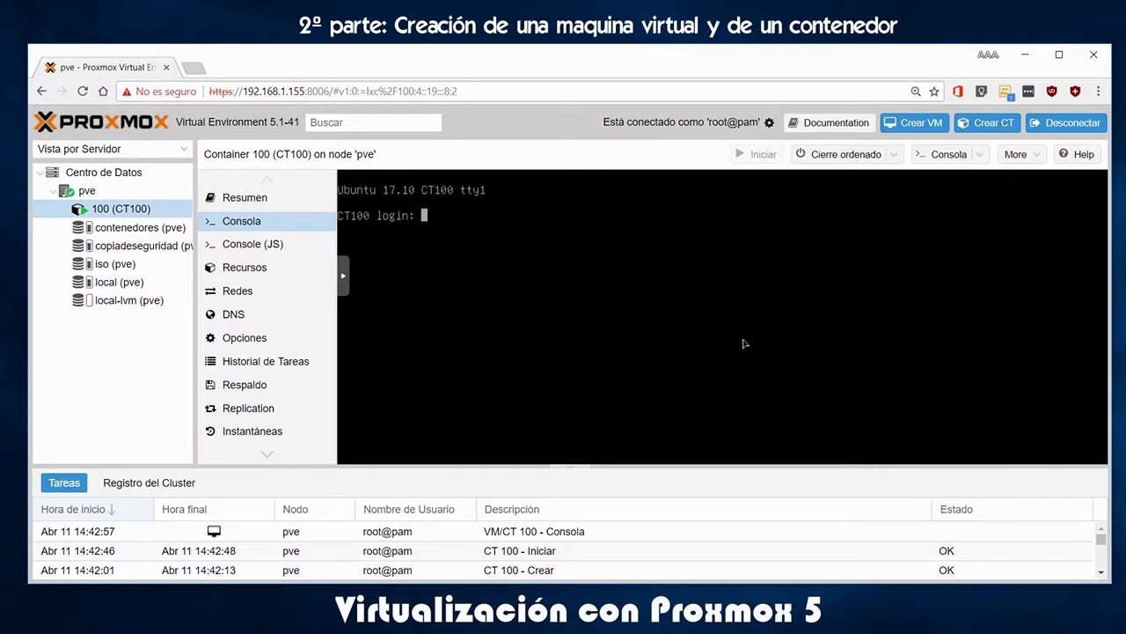
left_click(981, 156)
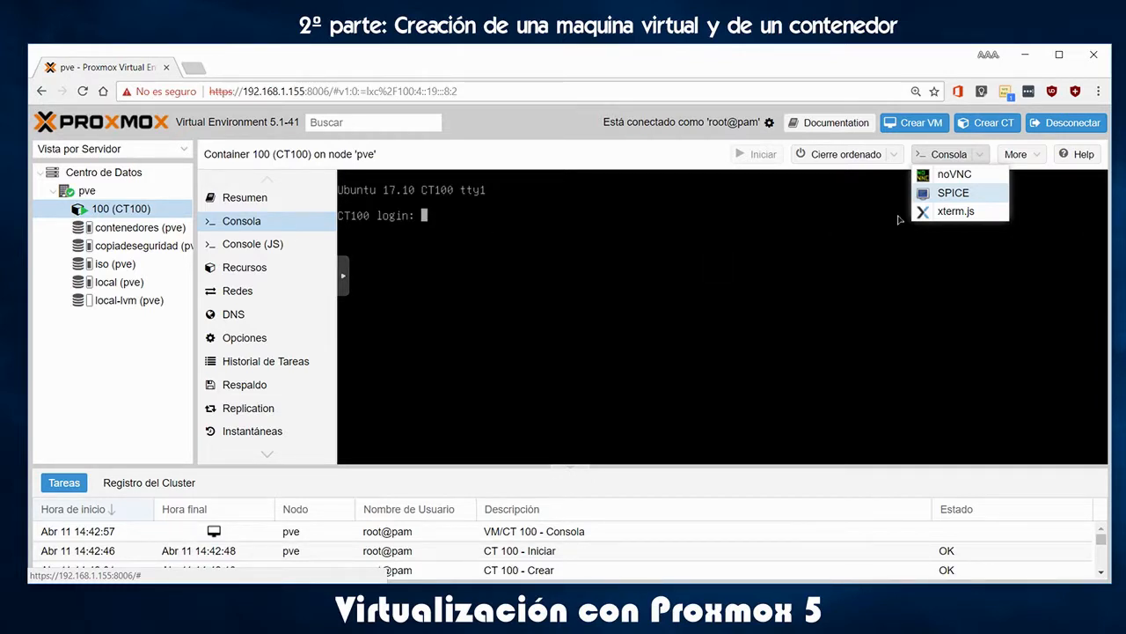
Open CT100's console in a separate noVNC window, wake the login prompt, reposition it, then close it
left_click(956, 174)
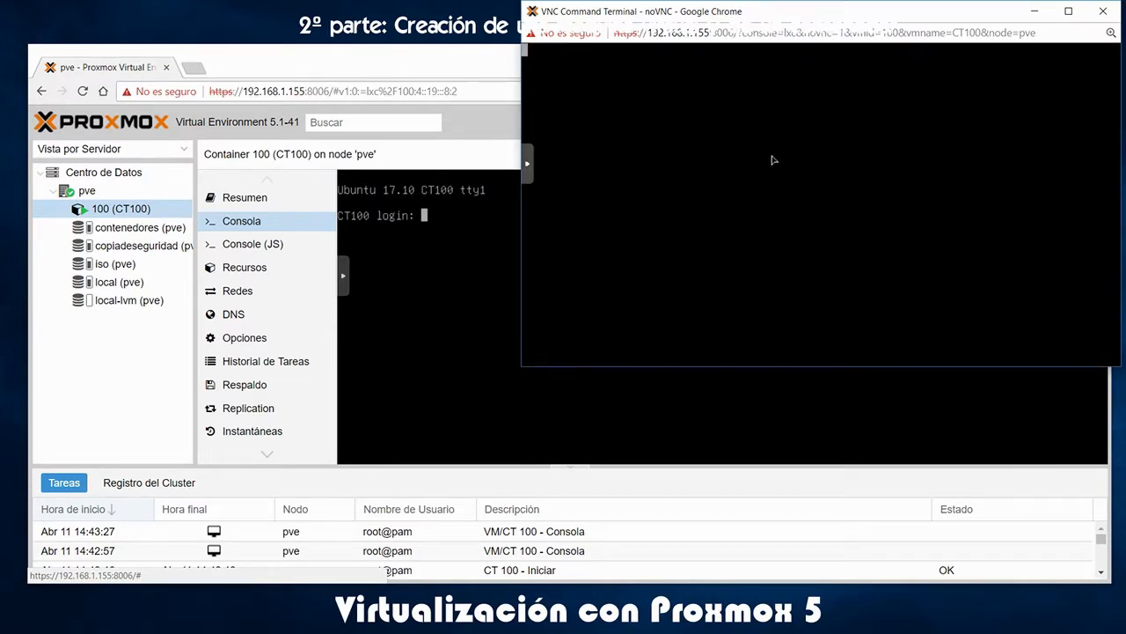
key("Return")
key("Return")
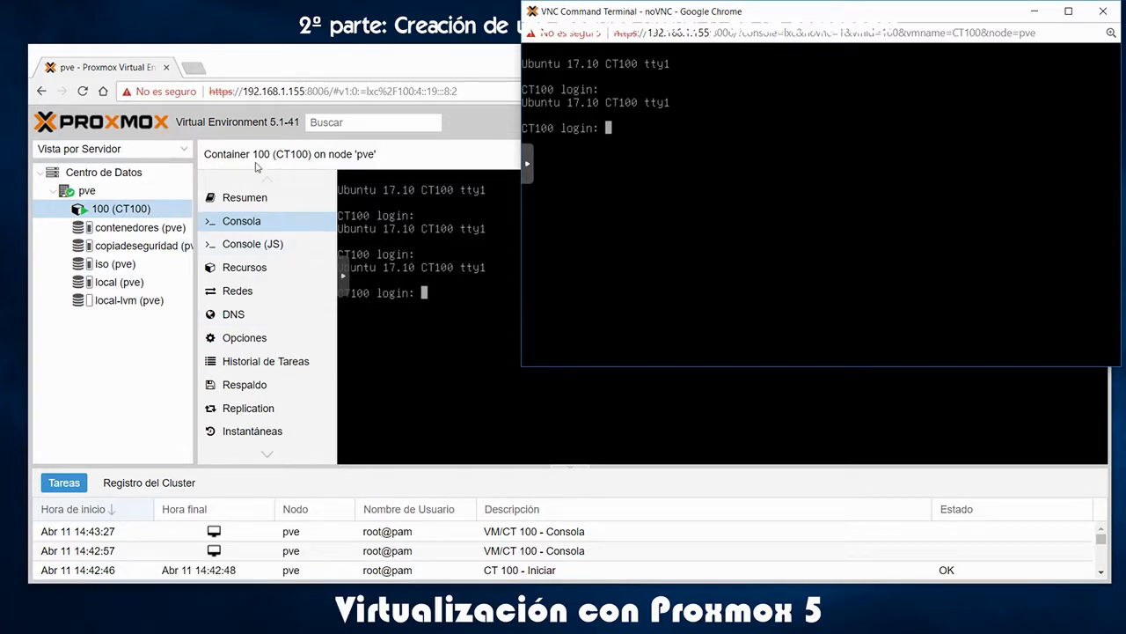
left_click_drag(793, 16, 617, 53)
left_click_drag(601, 64, 595, 54)
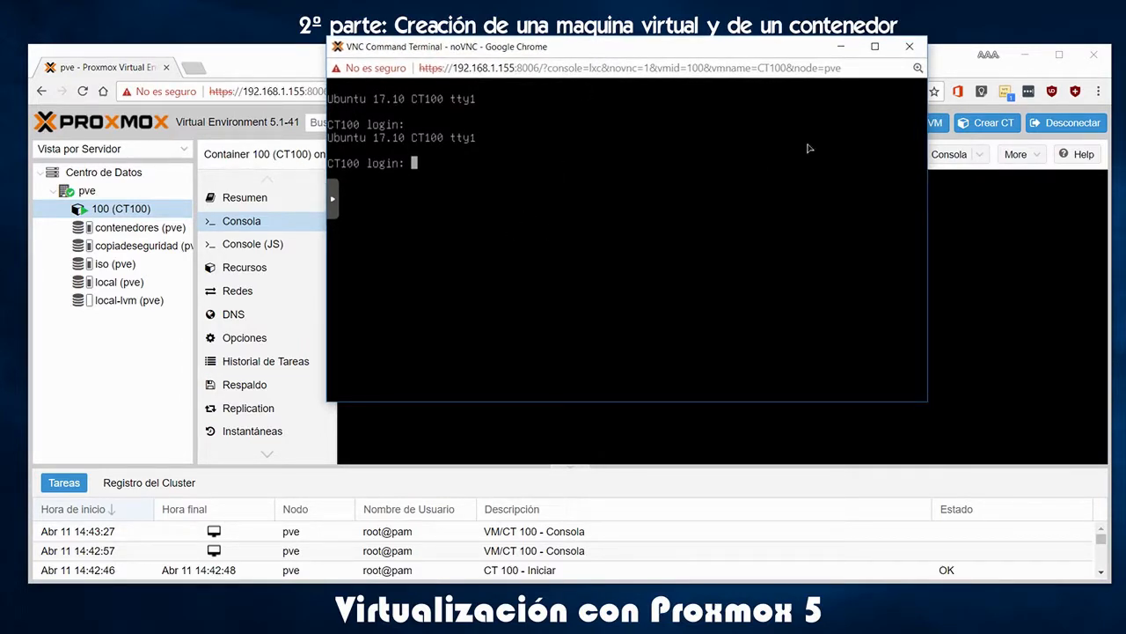
left_click(908, 48)
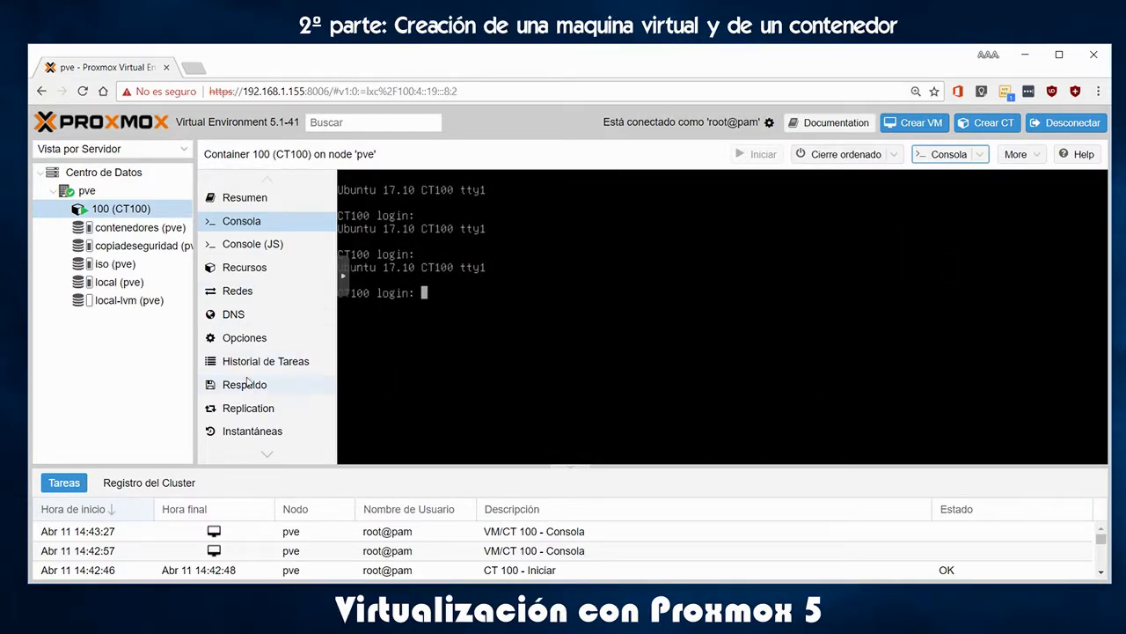
Browse CT100's Network, DNS, Options, Task History and Backup pages, then return to Summary
left_click(238, 292)
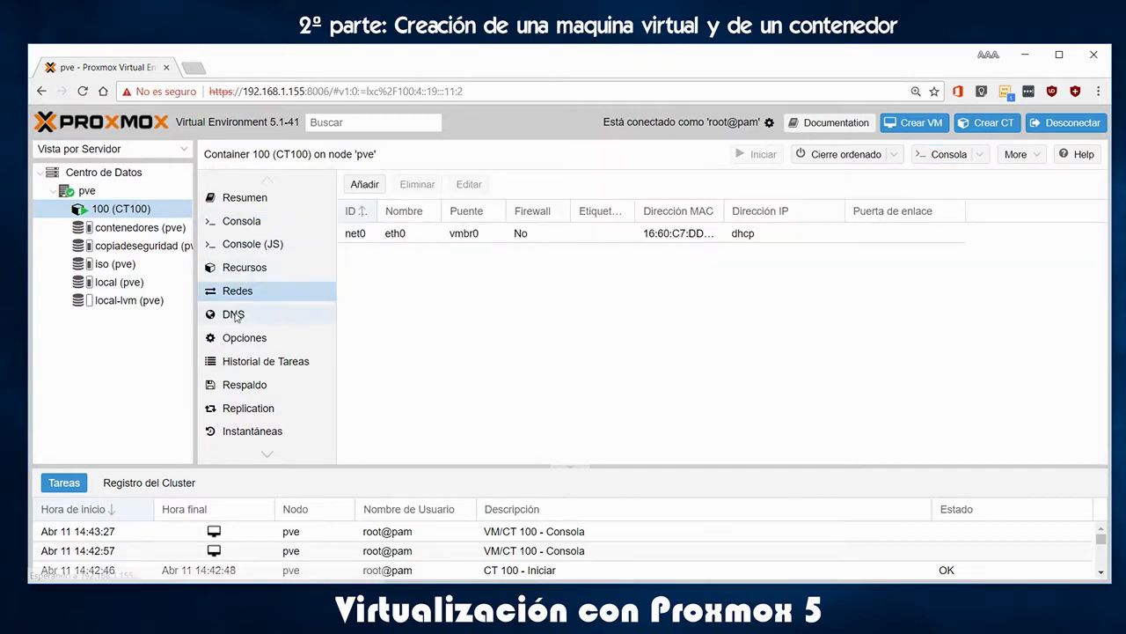
left_click(235, 316)
left_click(239, 342)
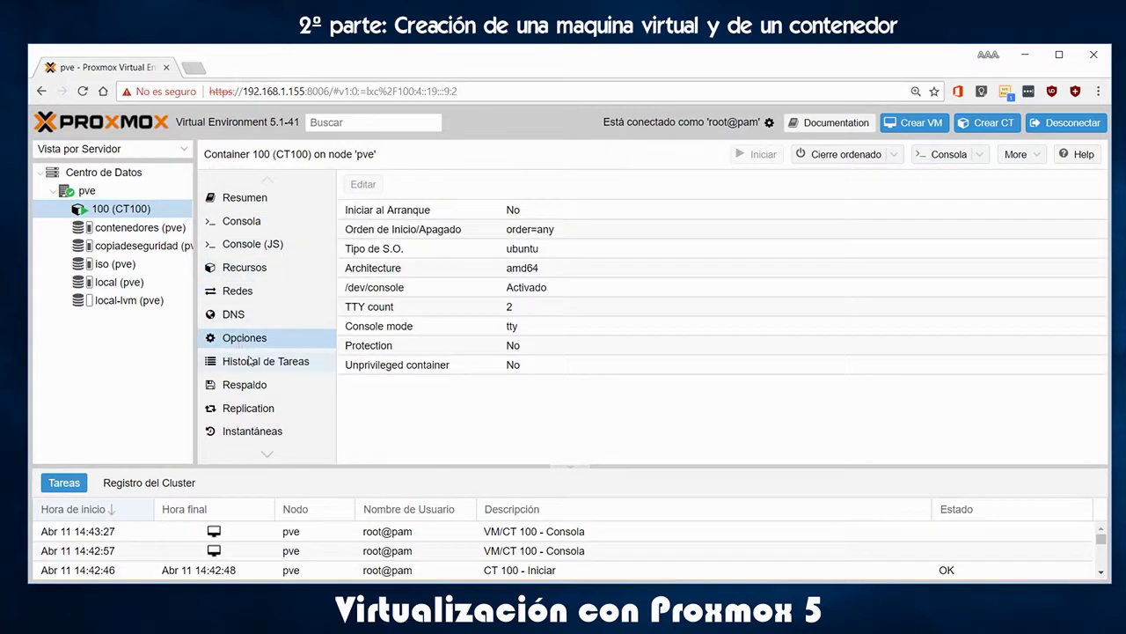
left_click(258, 366)
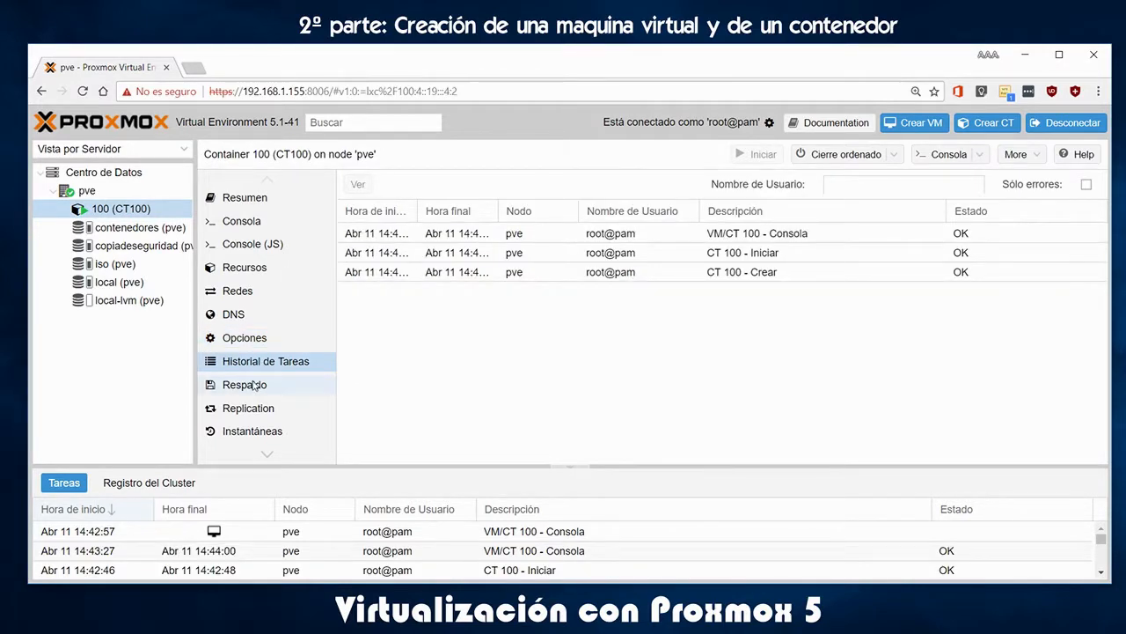
left_click(257, 387)
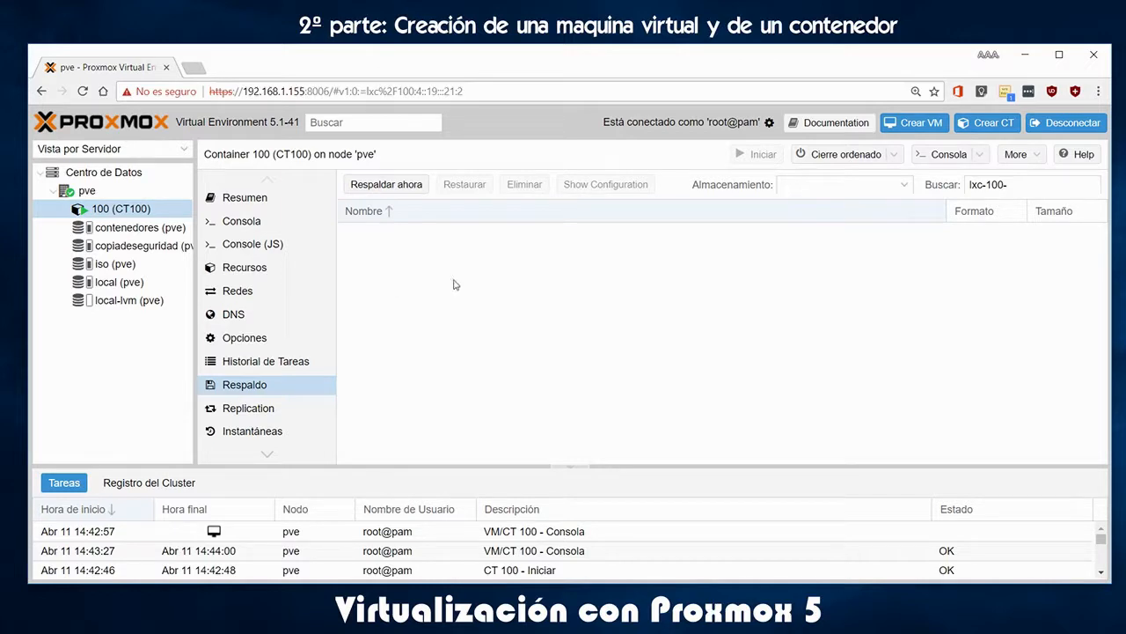
left_click(245, 201)
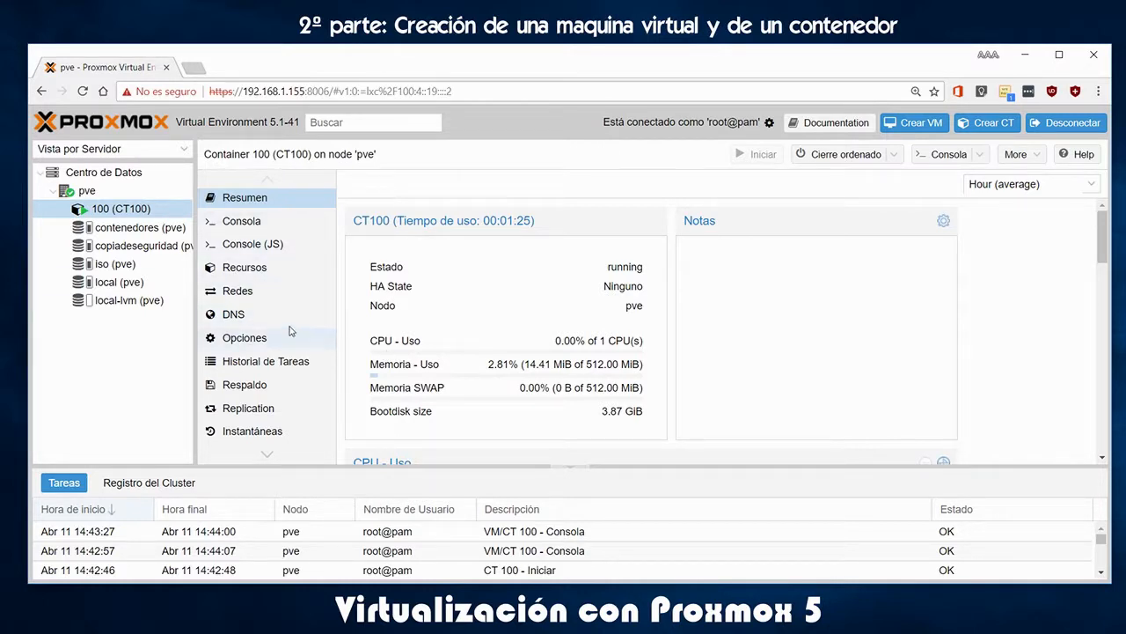
Start the Create VM wizard for VM 101 and name it windowxp
left_click(917, 123)
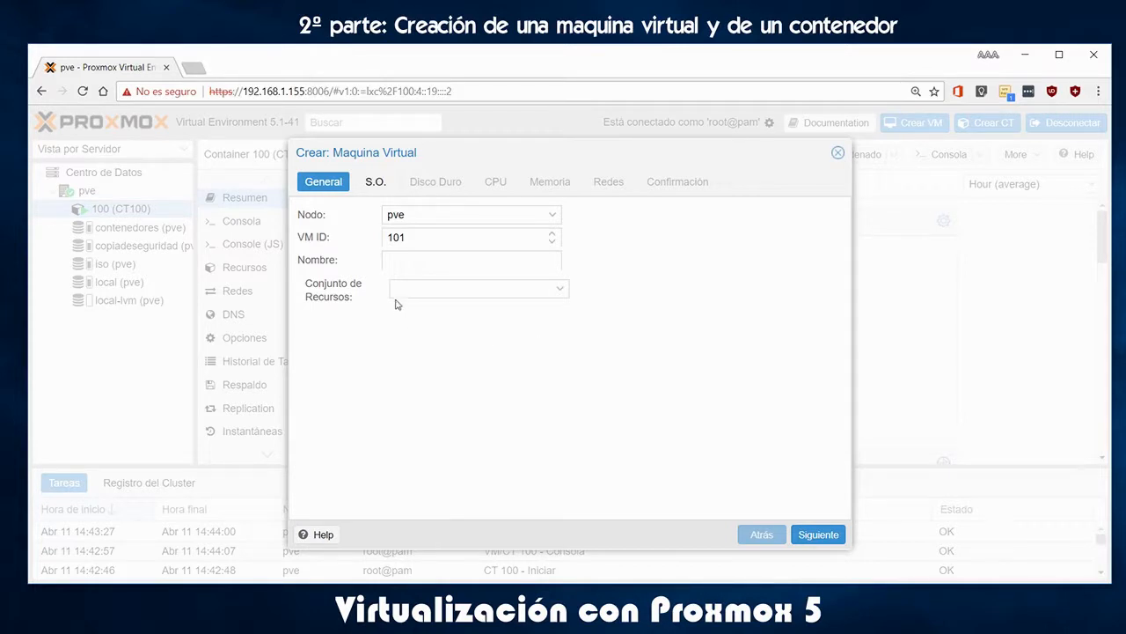
left_click(425, 262)
type("windowxp")
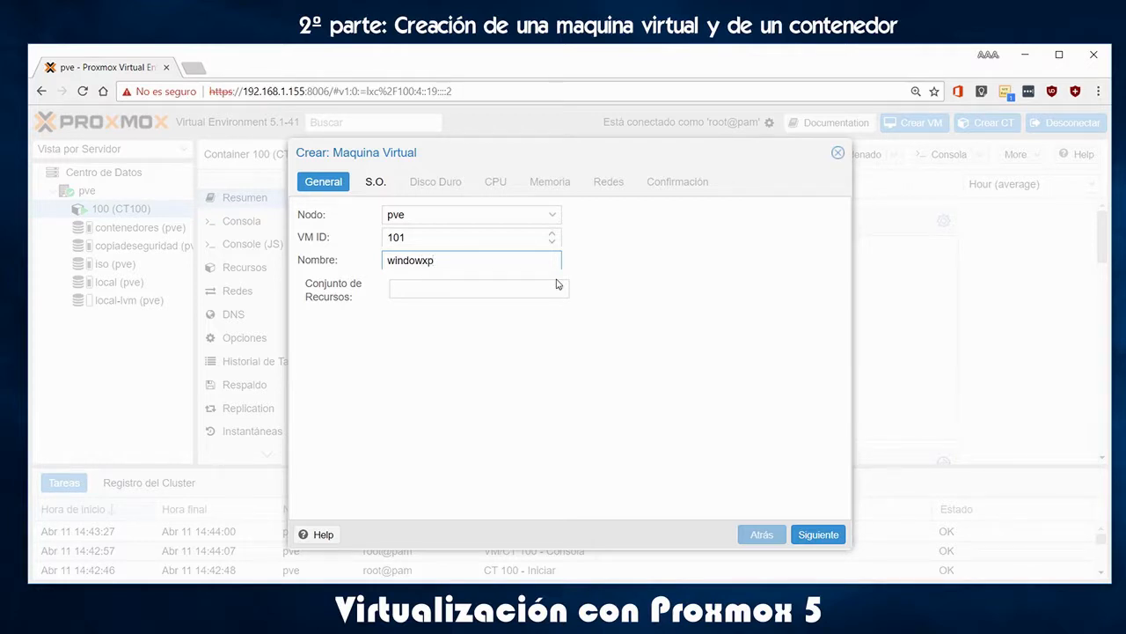
left_click(382, 190)
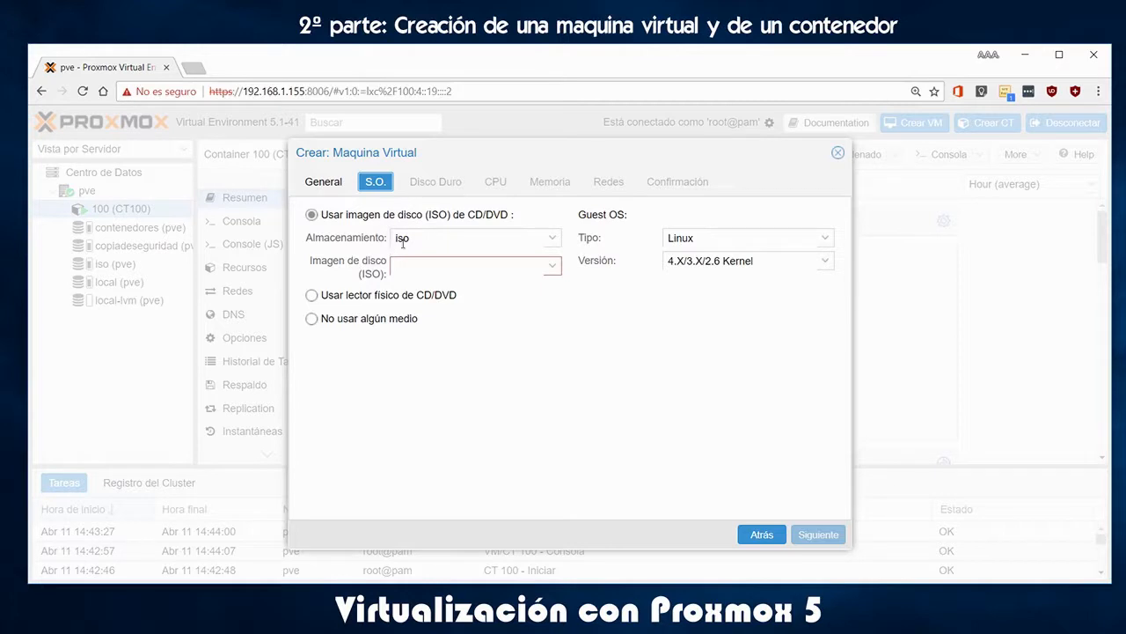
Use WinXP_MiniOS.iso from the iso storage as the VM's install disc
left_click(553, 238)
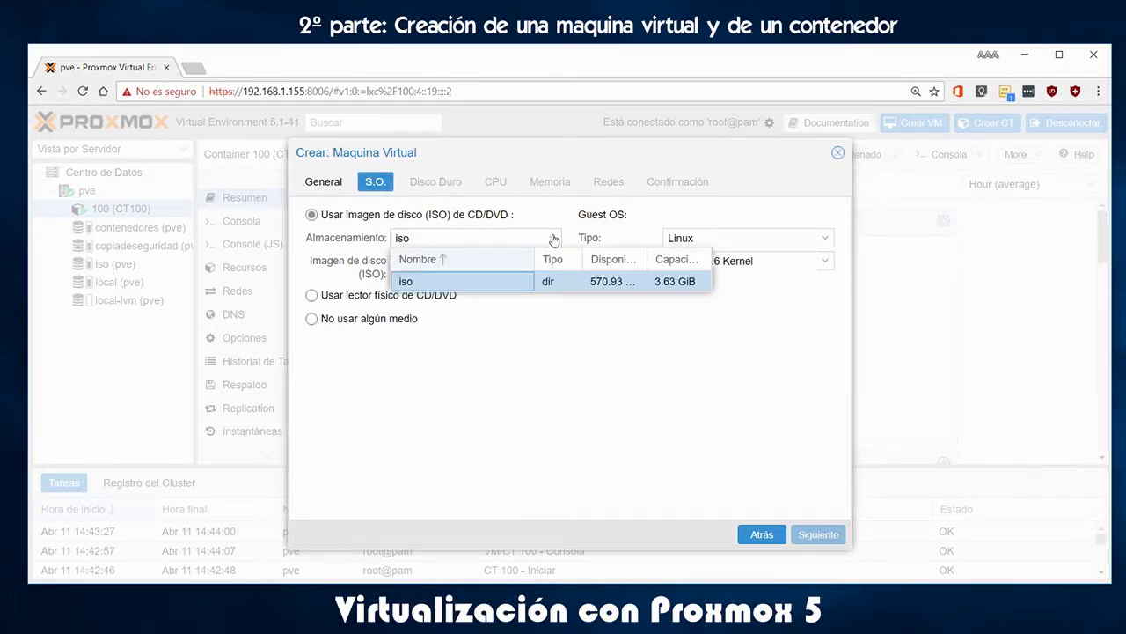
left_click(552, 237)
left_click(552, 268)
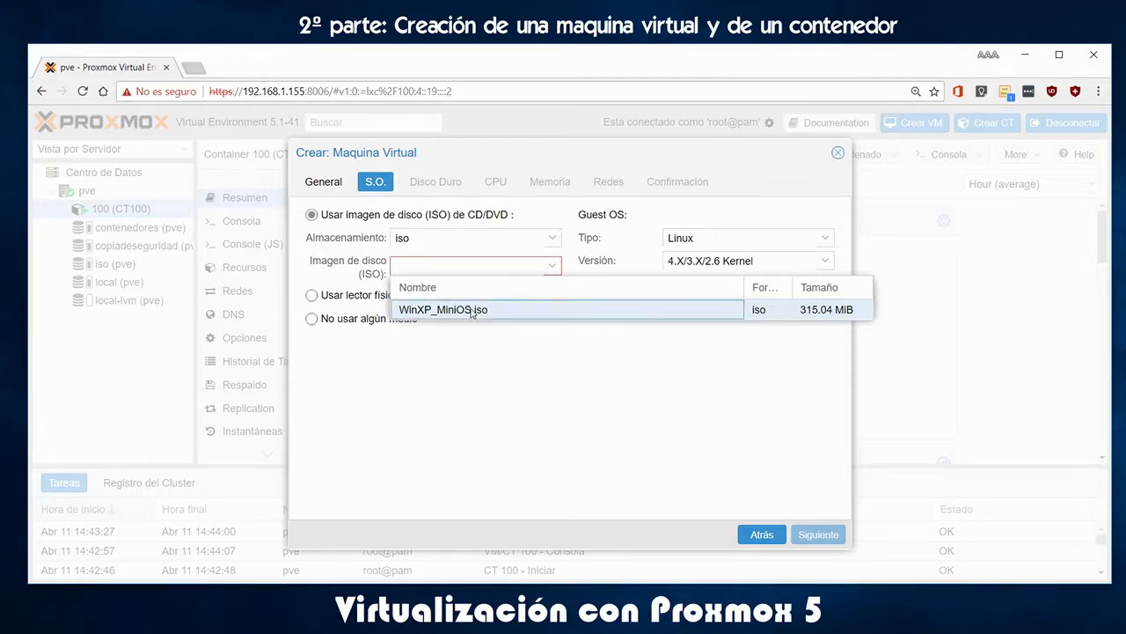
left_click(458, 312)
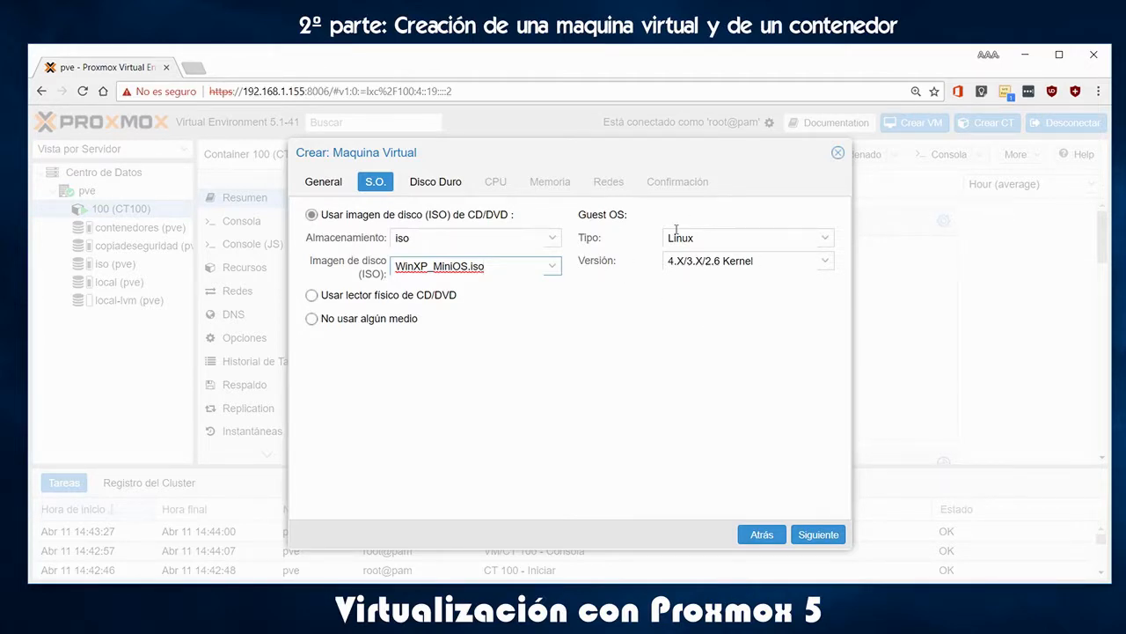
Set the guest OS type to Microsoft Windows, version XP/2003
left_click(824, 238)
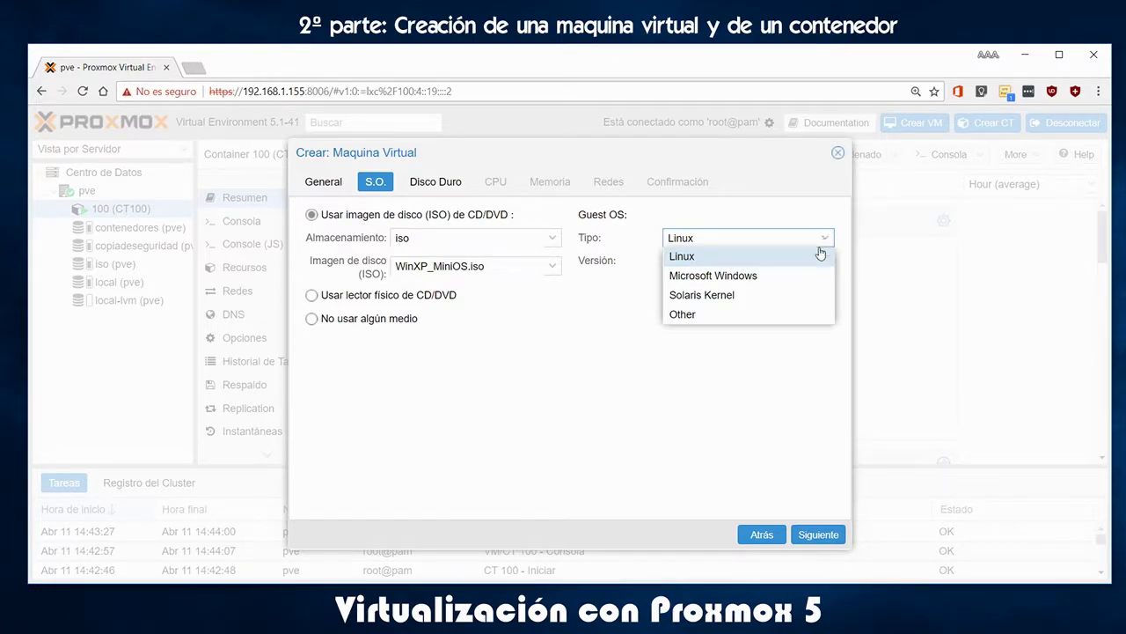
left_click(757, 276)
right_click(757, 277)
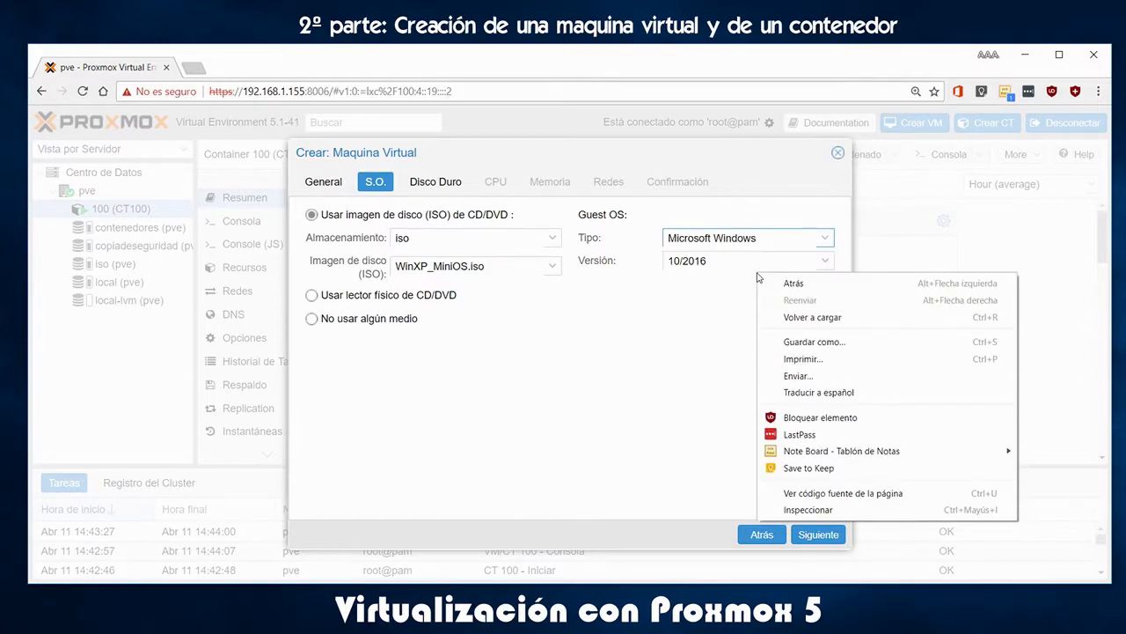
left_click(666, 352)
left_click(826, 264)
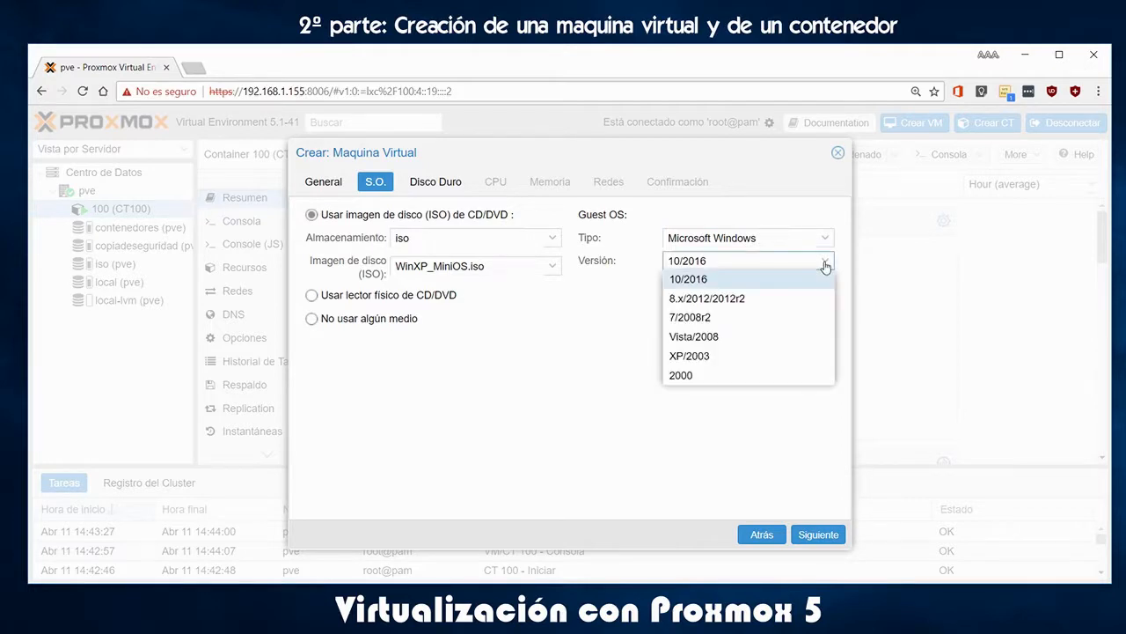
left_click(715, 359)
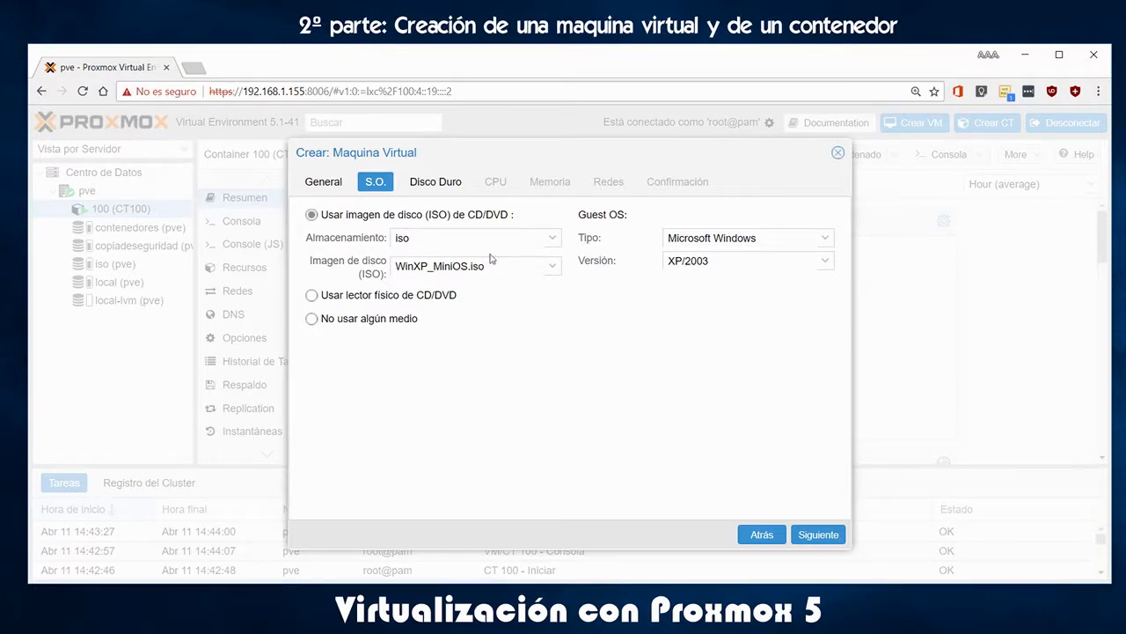
left_click(436, 182)
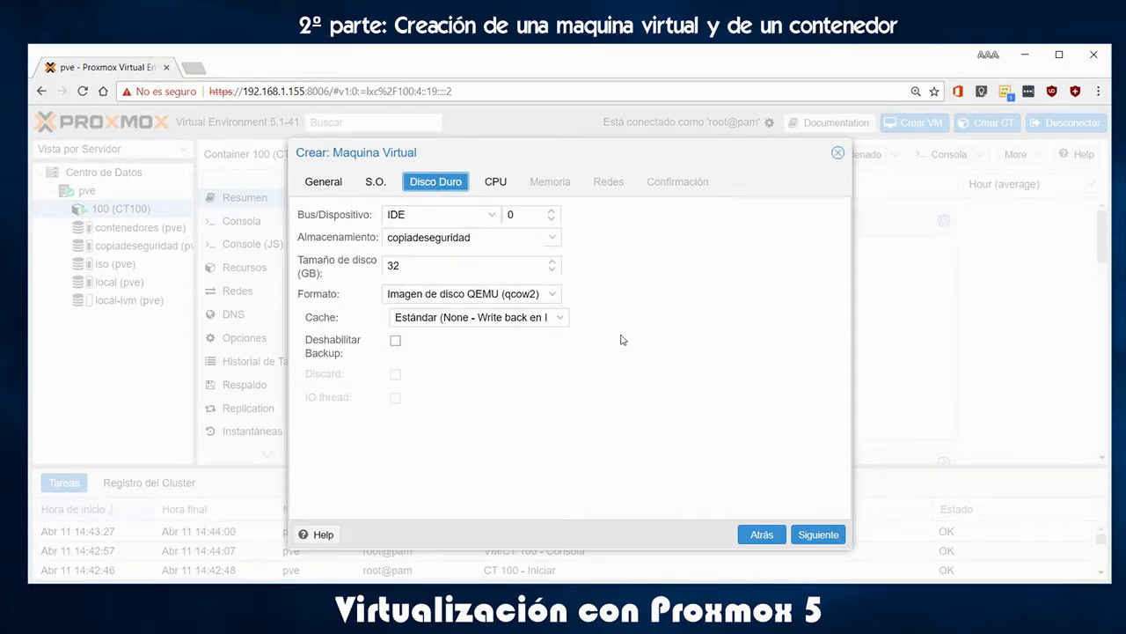
Set the VM's disk size to 10 GB and its memory to 1024 MB
left_click_drag(434, 265, 315, 266)
type("10")
left_click(501, 186)
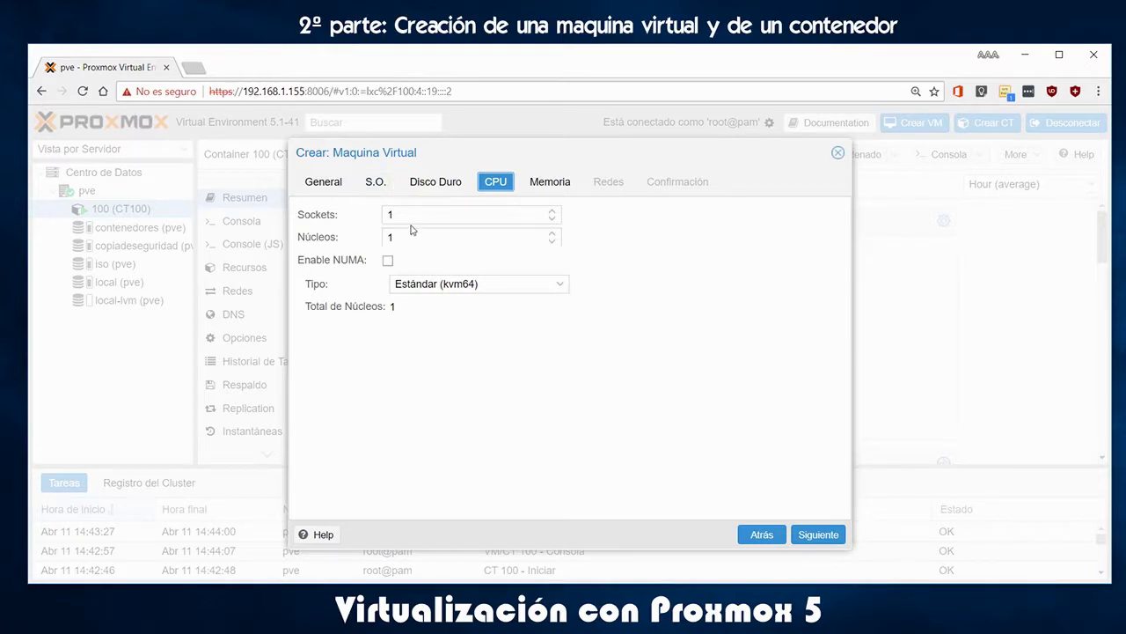
left_click(551, 186)
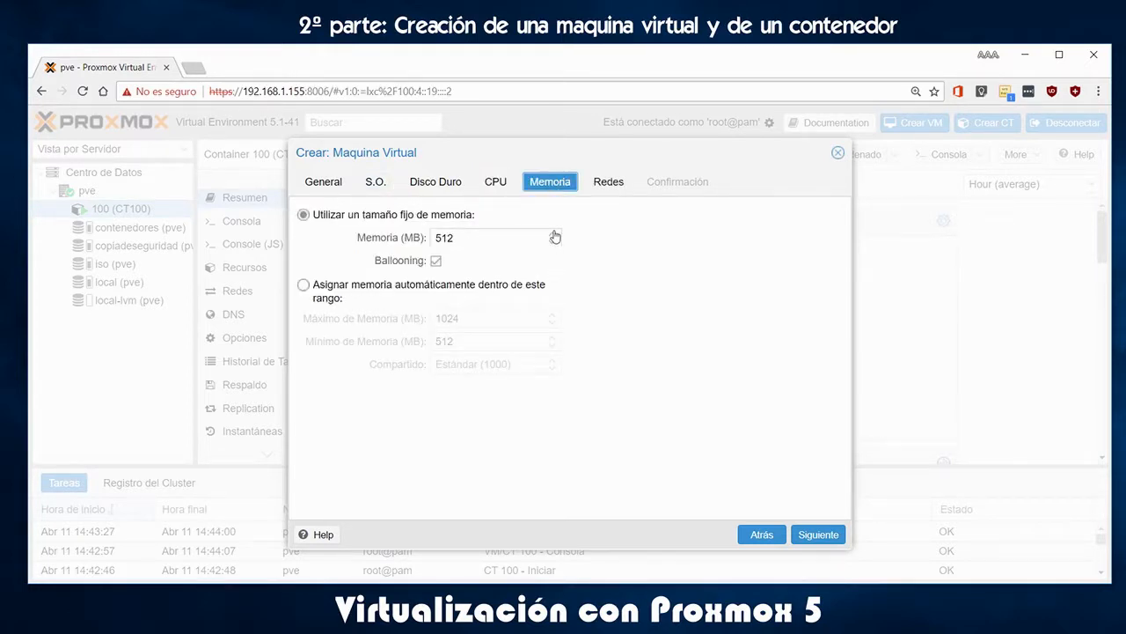
left_click_drag(501, 238, 341, 241)
type("1024")
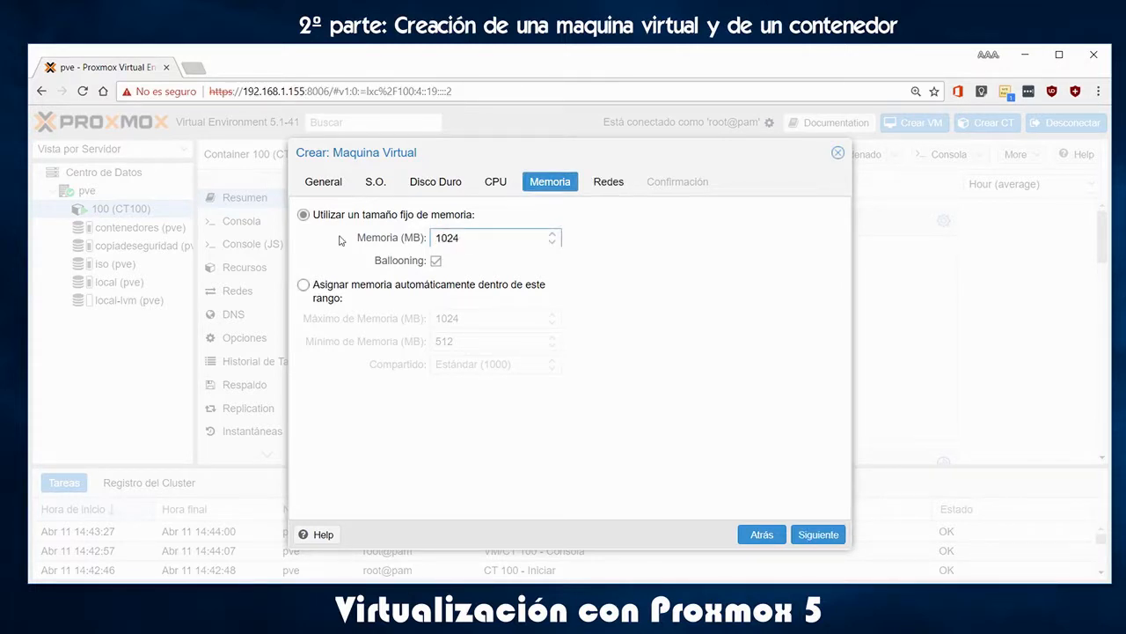
Keep the default bridged network, review the summary, and create VM 101 'windowxp'
left_click(612, 183)
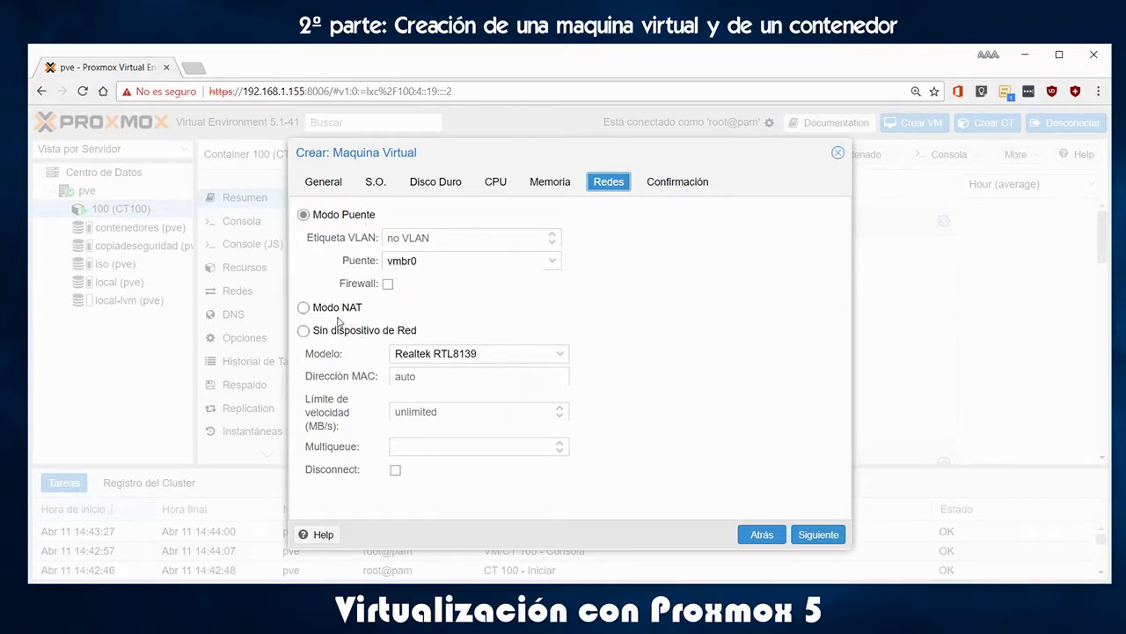
left_click(692, 194)
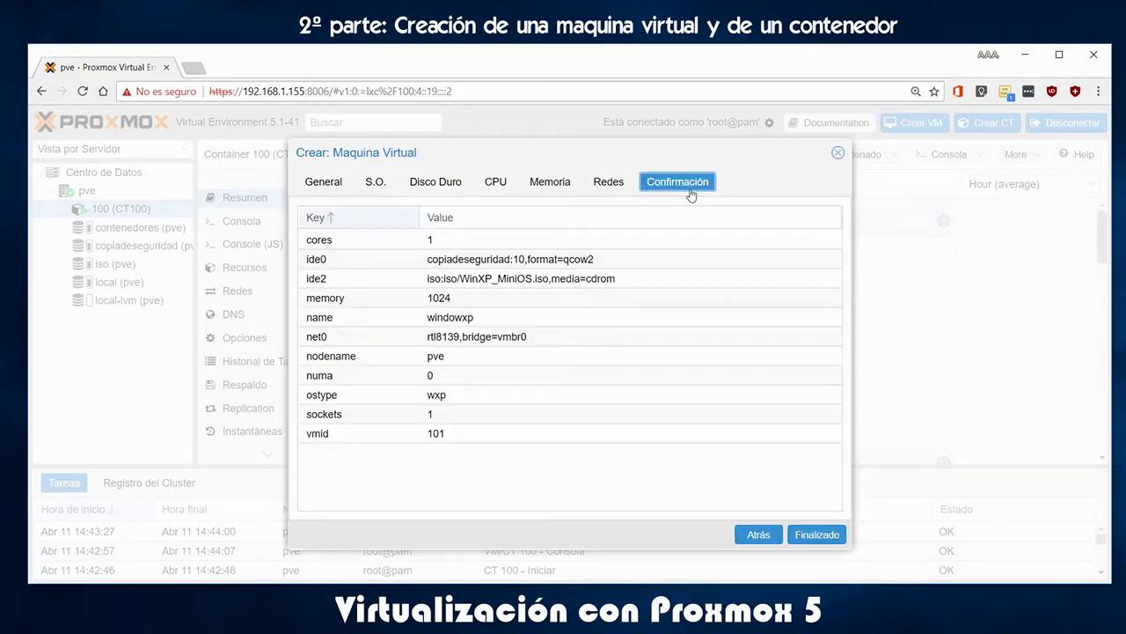
left_click(817, 537)
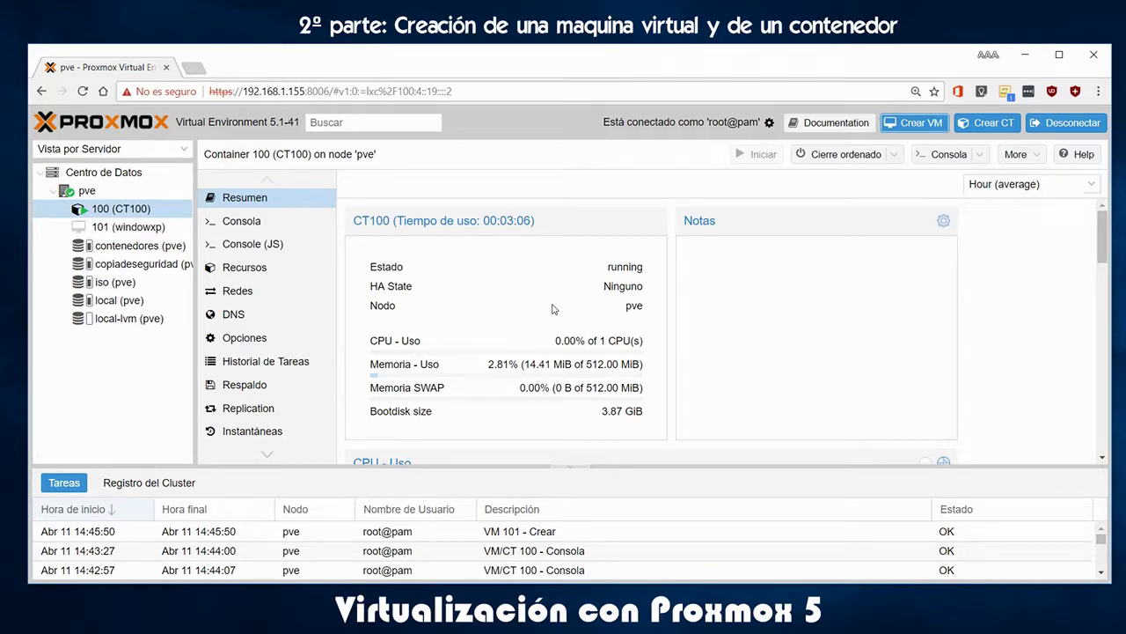
Review the Resumen panel of VM 101 (windowxp) and start the virtual machine
left_click(141, 230)
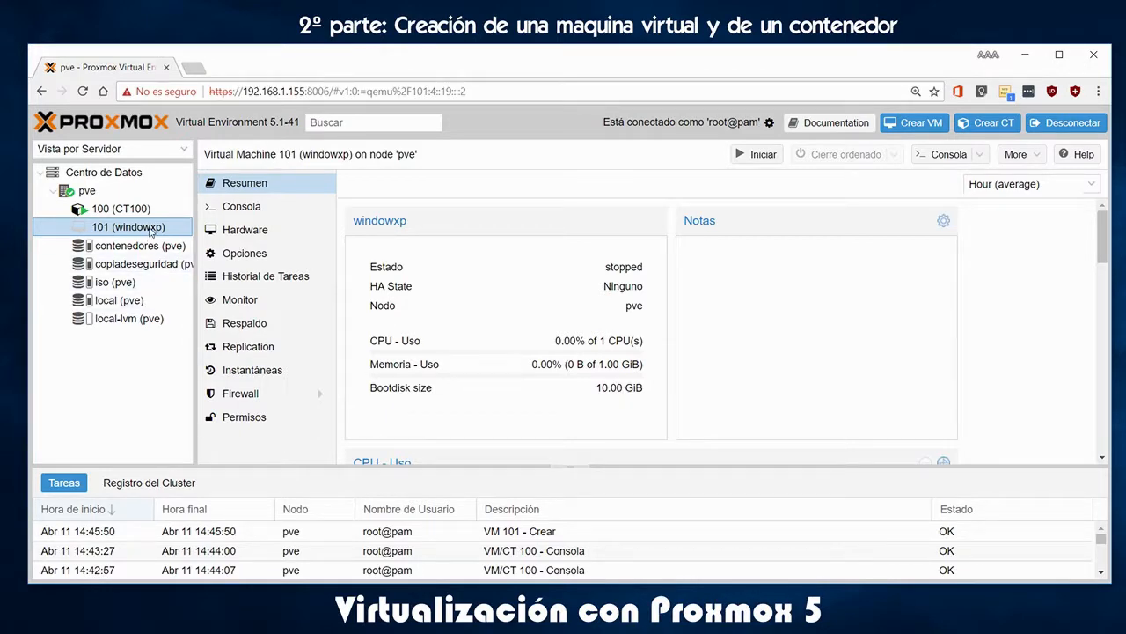
scroll(676, 335, "down", 5)
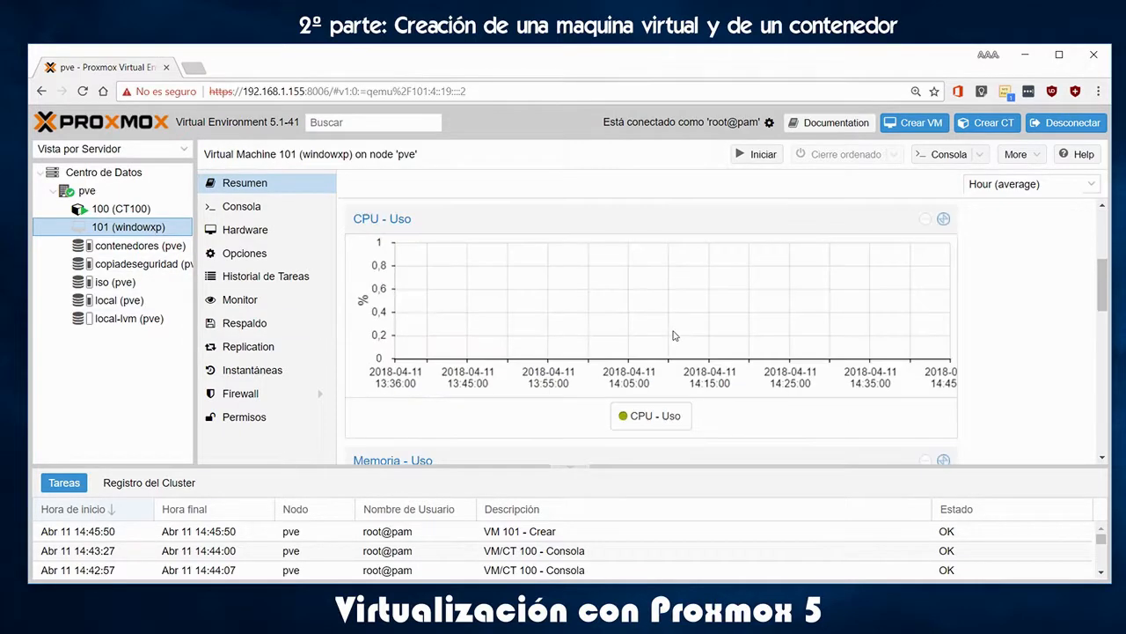
scroll(676, 335, "up", 5)
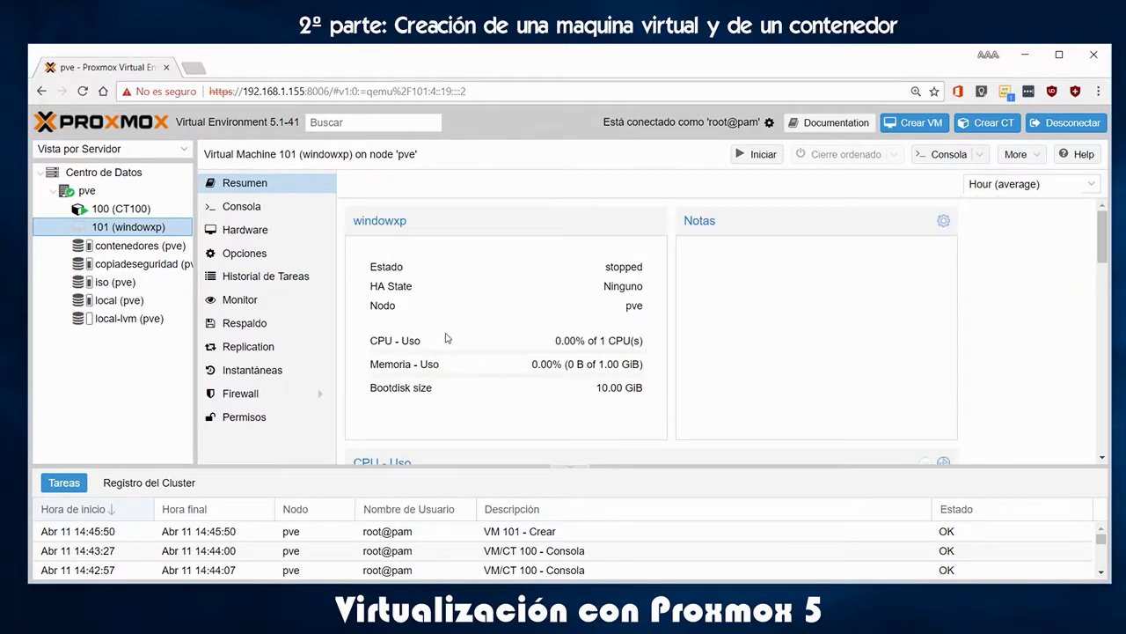
left_click(758, 156)
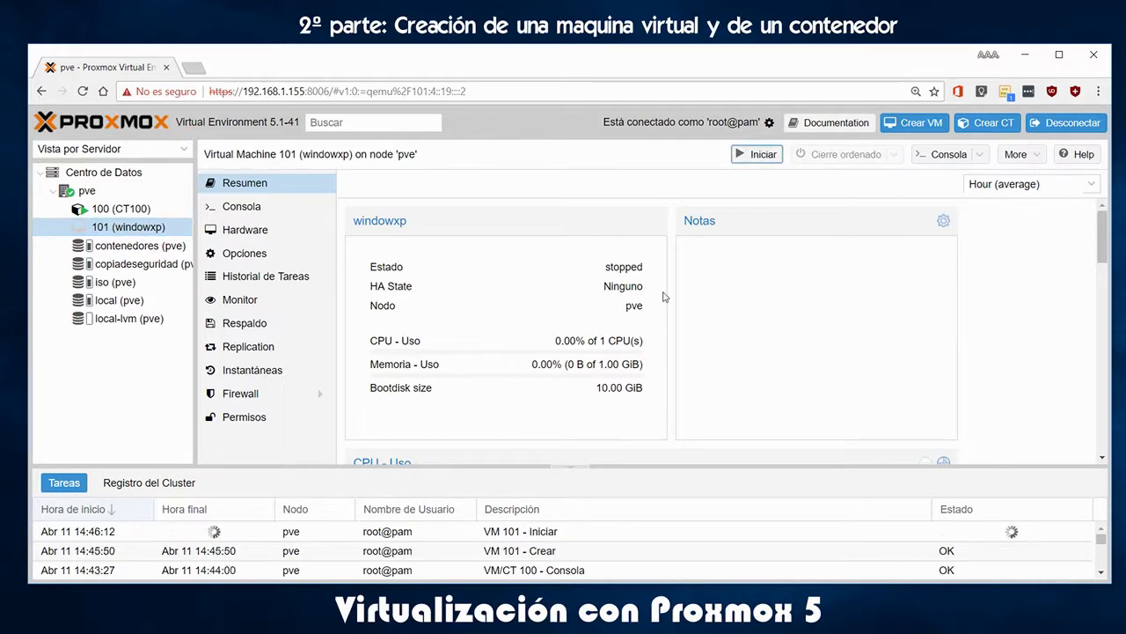
Dismiss the console's failed connection warning and start VM 101 again
left_click(258, 209)
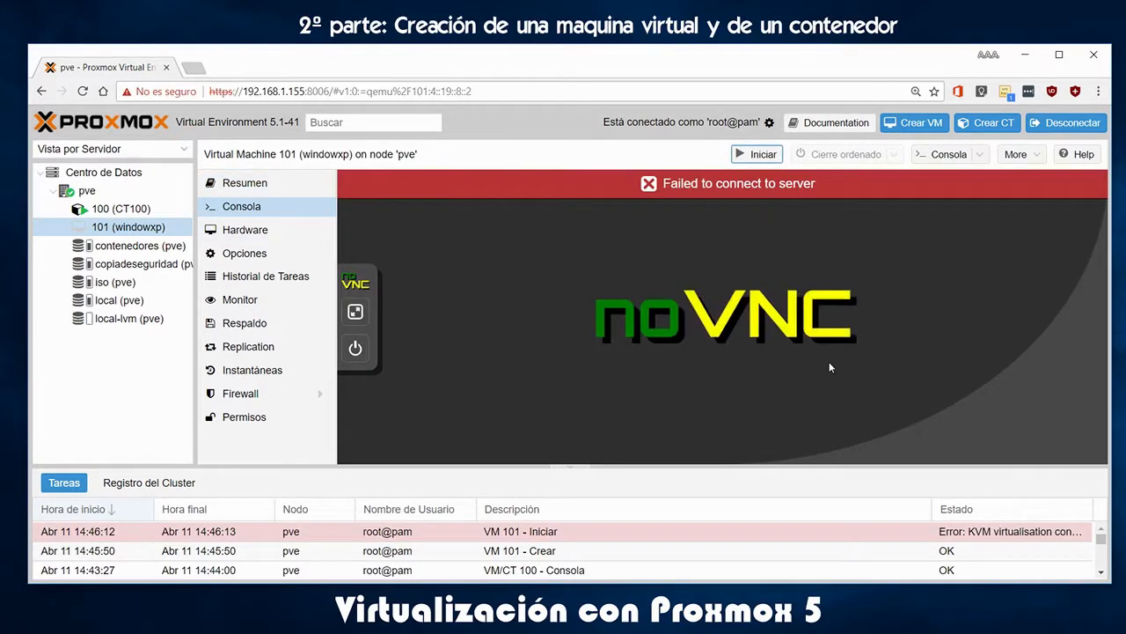
left_click(679, 197)
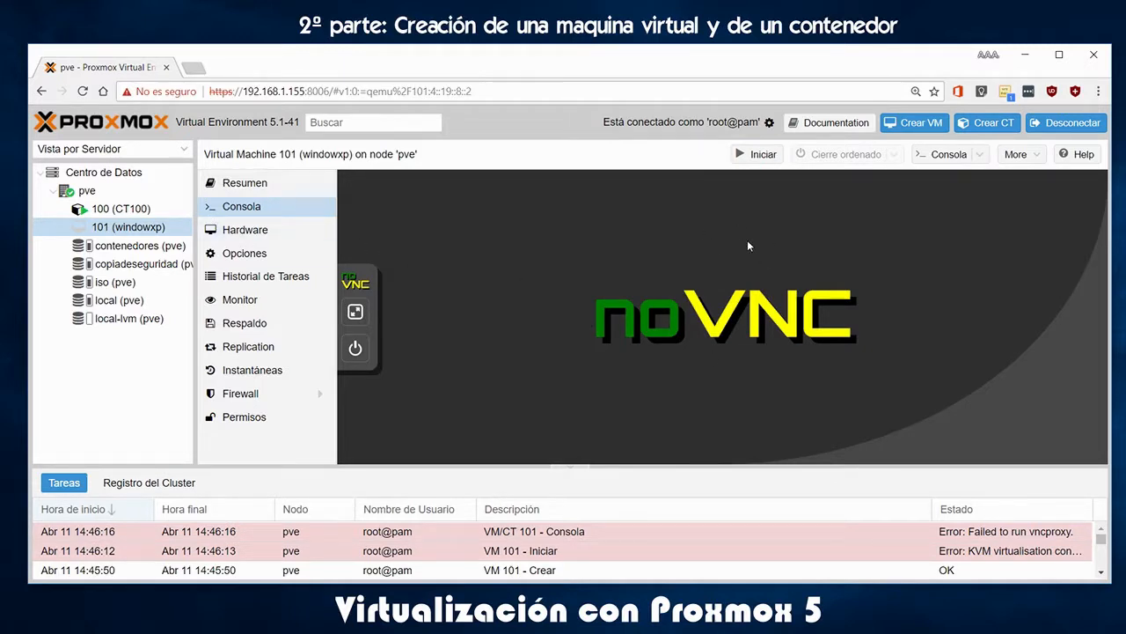
left_click(758, 154)
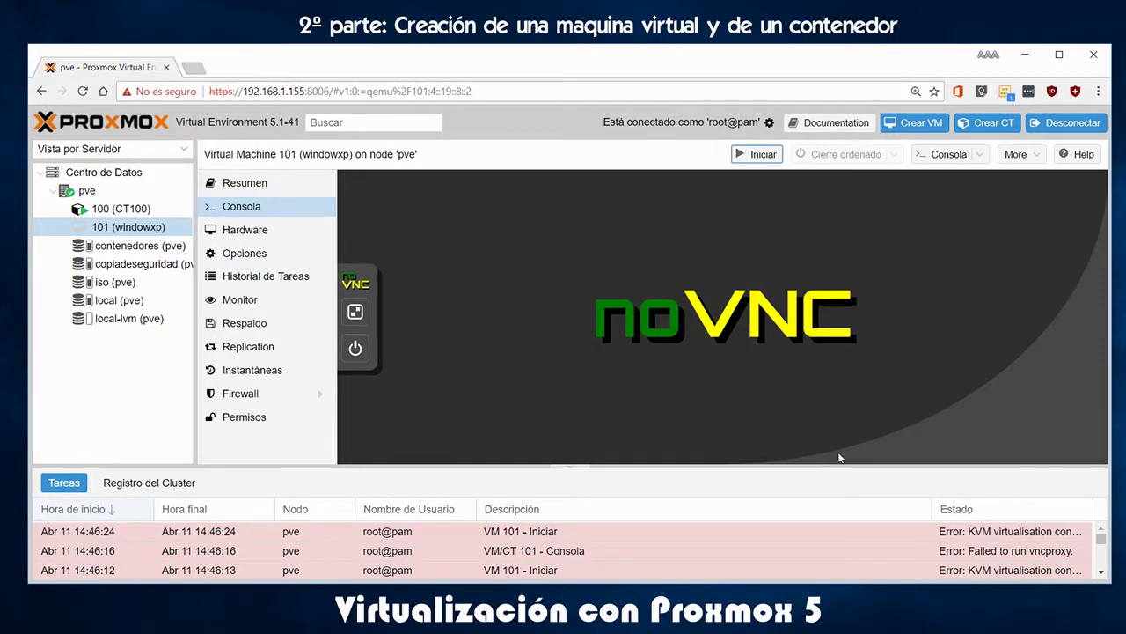
Resize the task log columns so Estado shows the full KVM virtualisation error
left_click_drag(934, 509, 792, 508)
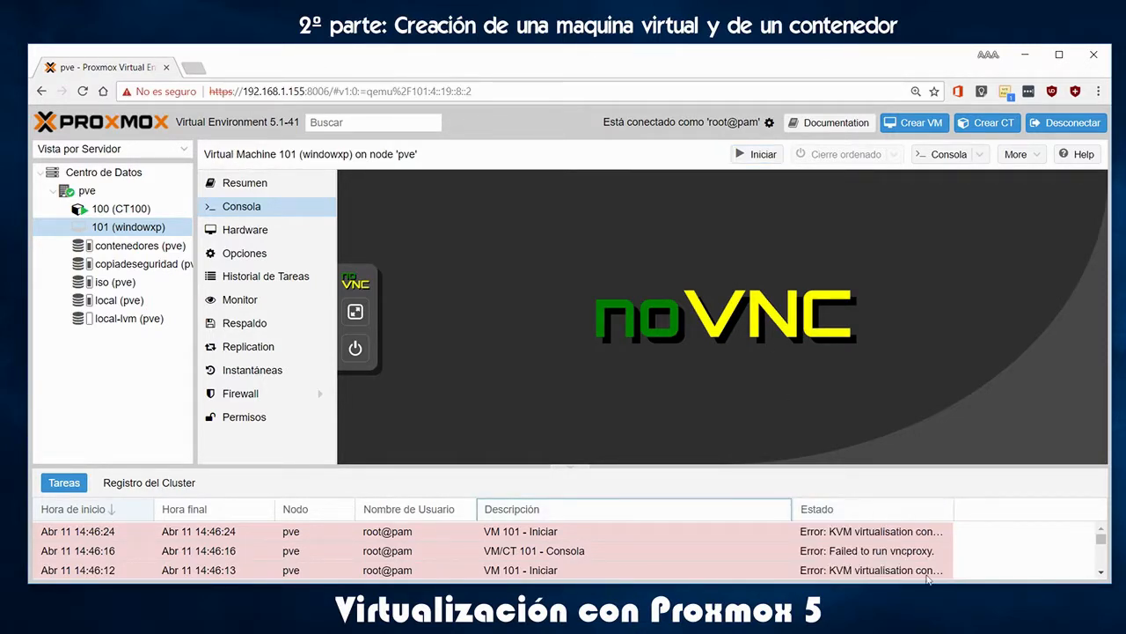
left_click_drag(957, 508, 1124, 509)
left_click_drag(793, 509, 605, 500)
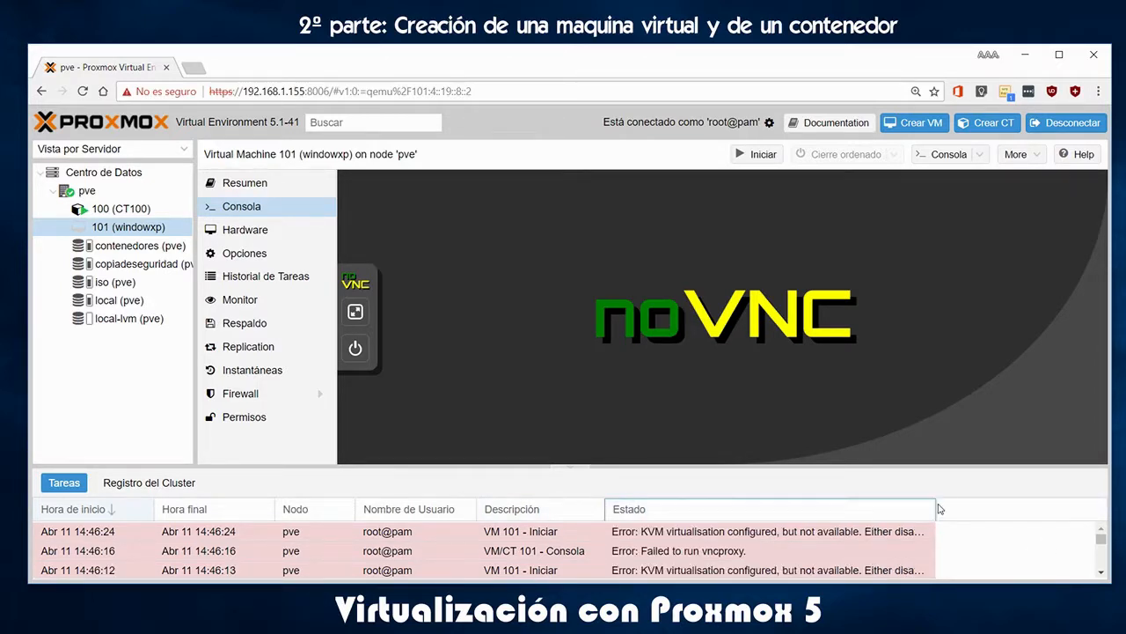
left_click_drag(936, 504, 1082, 501)
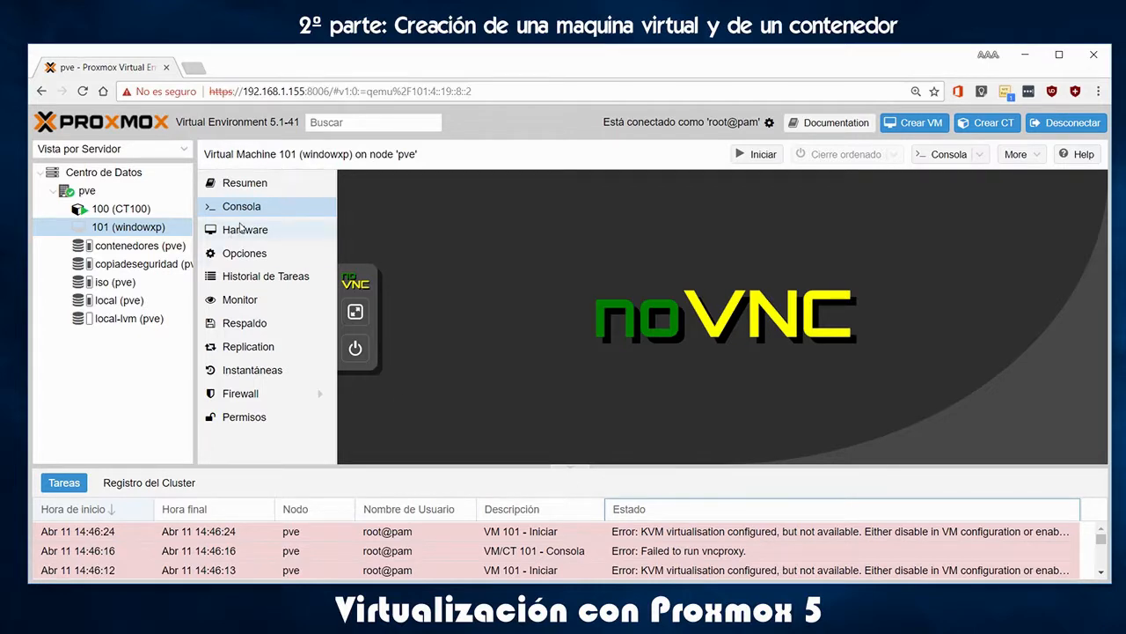
left_click(245, 230)
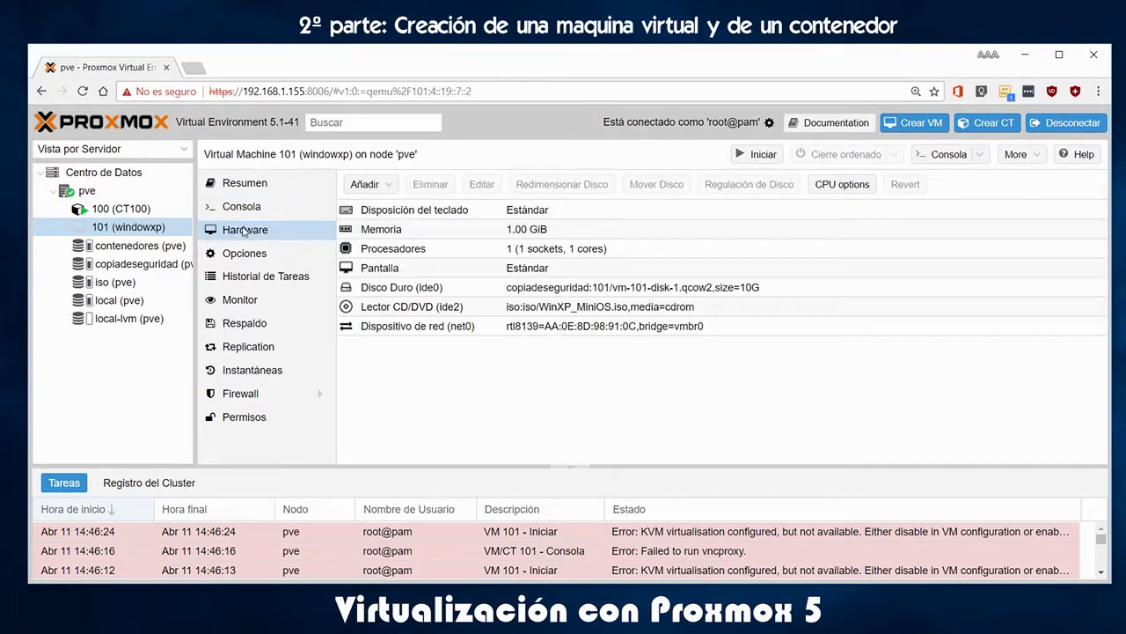
Set KVM hardware virtualization to No in VM 101's Options, then start the VM
left_click(247, 255)
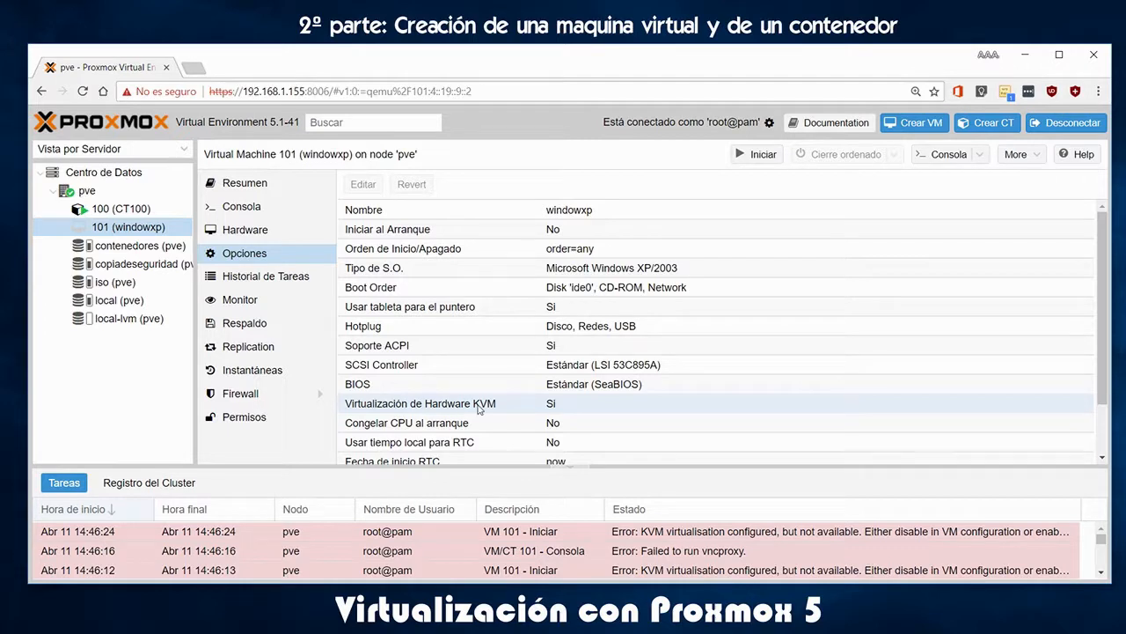
left_click(555, 406)
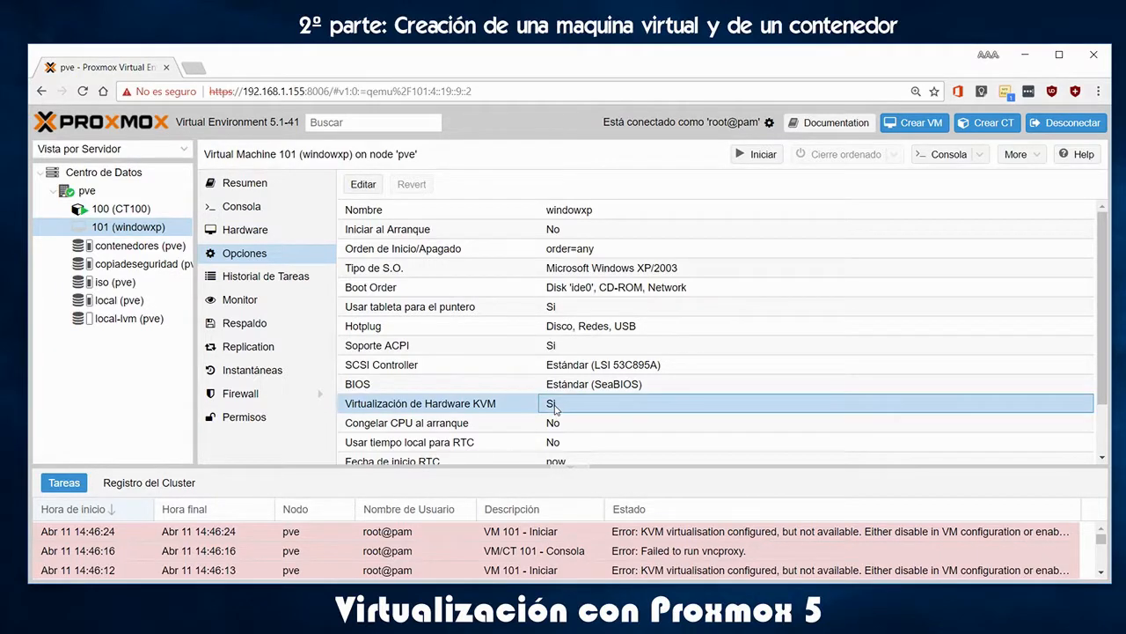
double_click(555, 407)
left_click(548, 342)
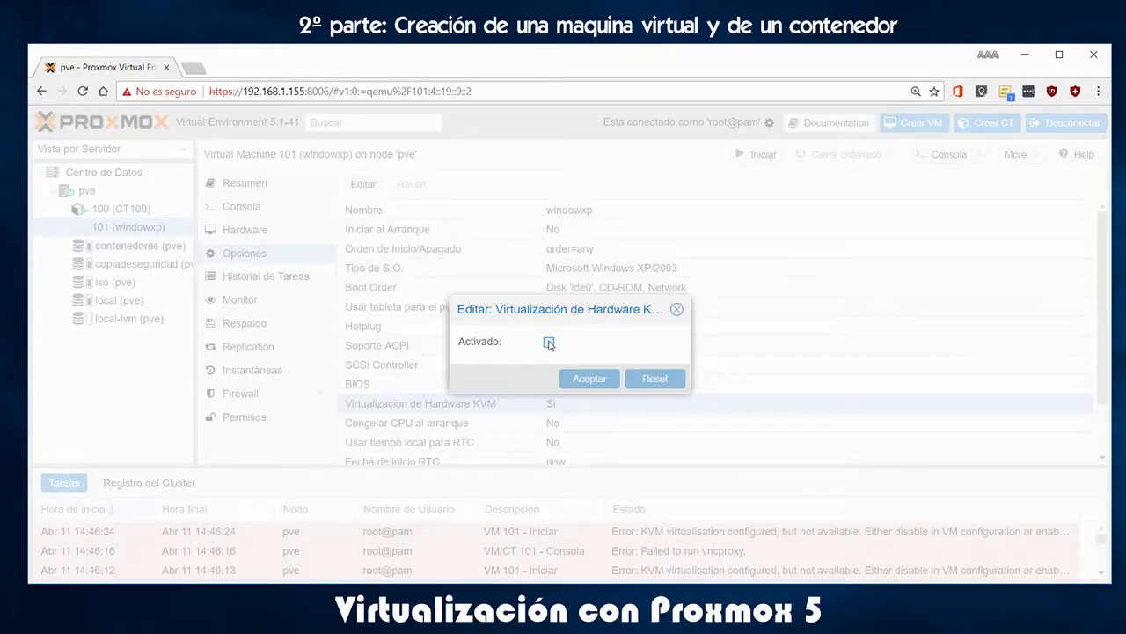
left_click(584, 379)
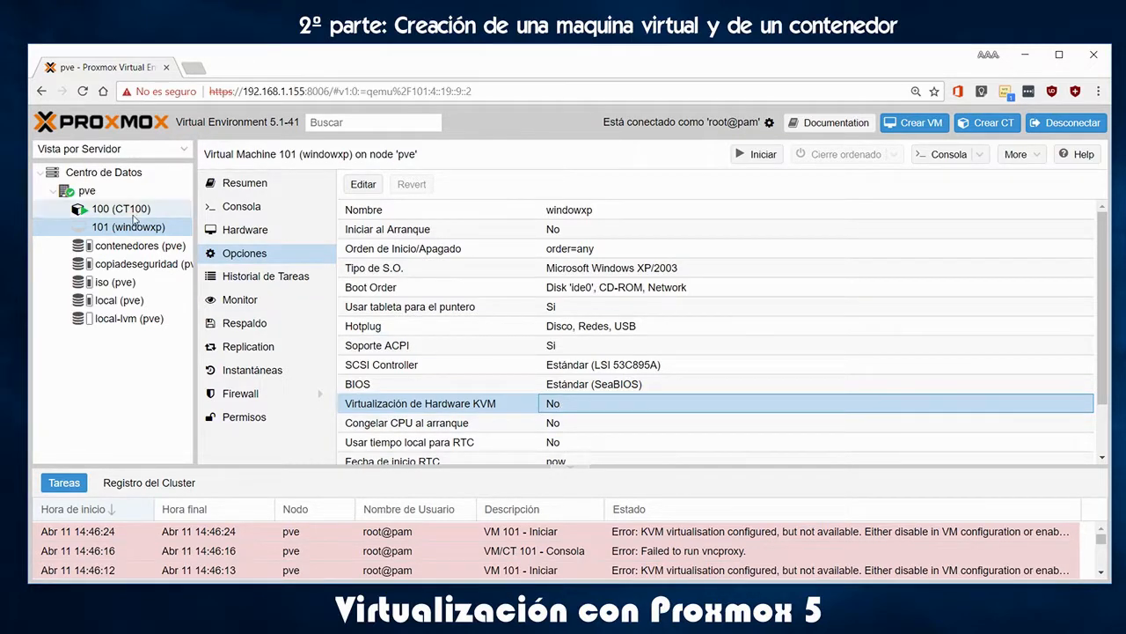
left_click(752, 154)
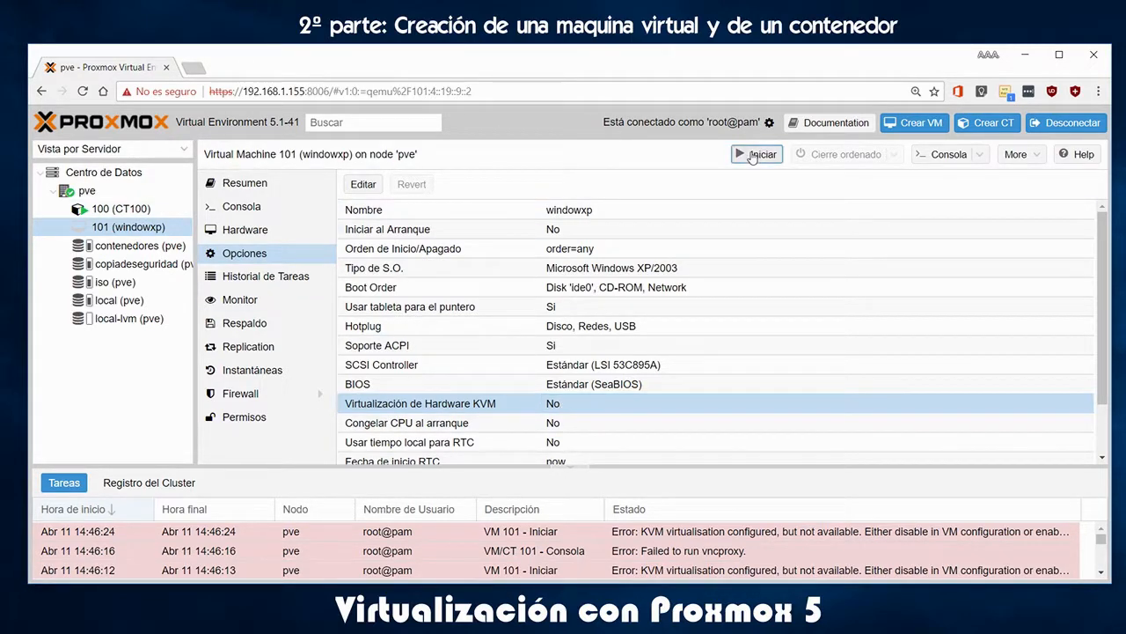
Open VM 101's console in a separate noVNC window and position it
left_click(241, 209)
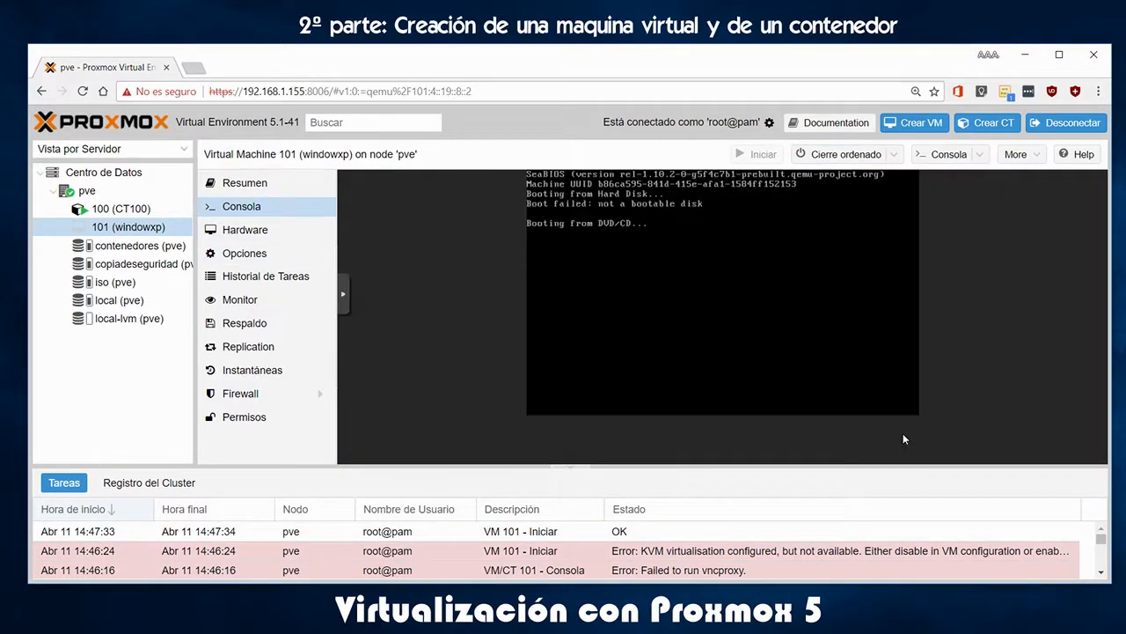
left_click(980, 156)
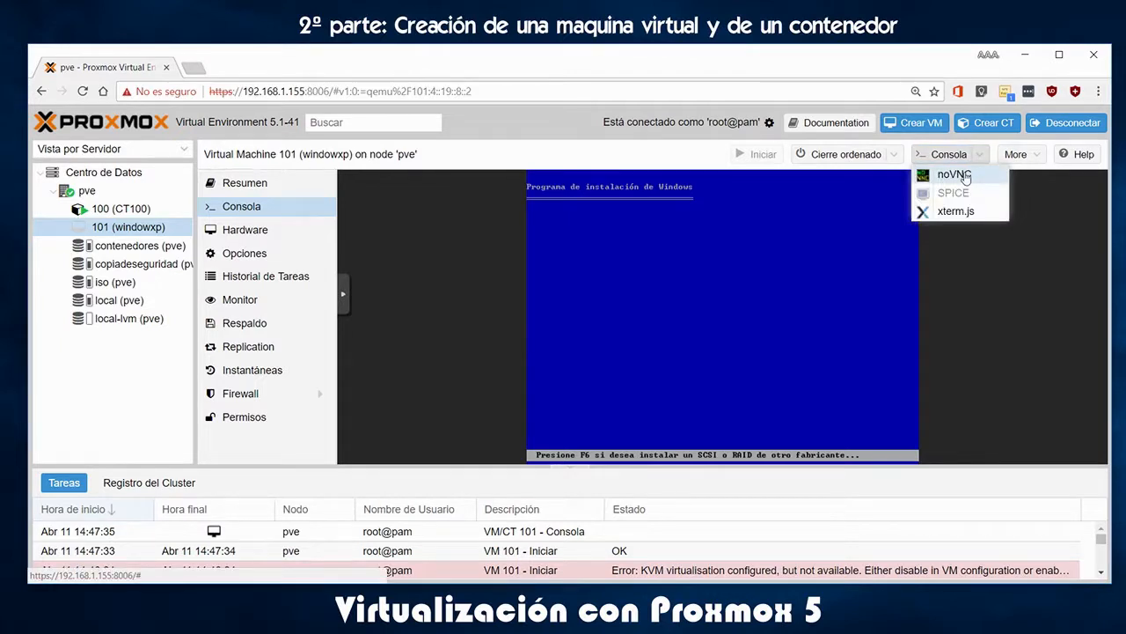
left_click(965, 174)
left_click_drag(889, 16, 631, 45)
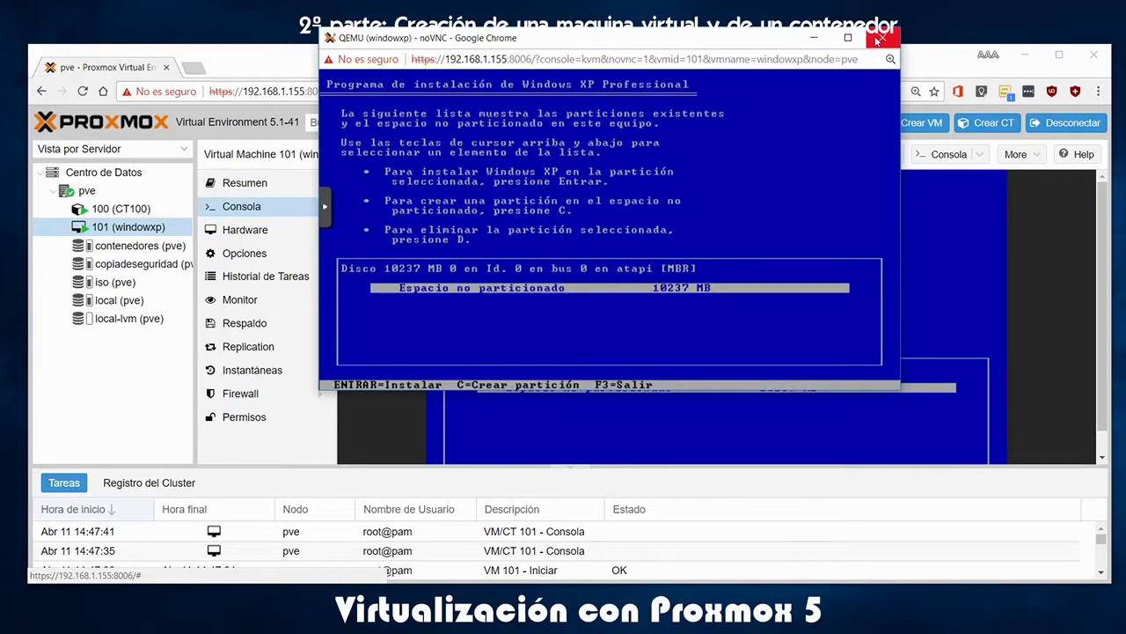
Create the partition in XP setup and start formatting it as NTFS
key("Return")
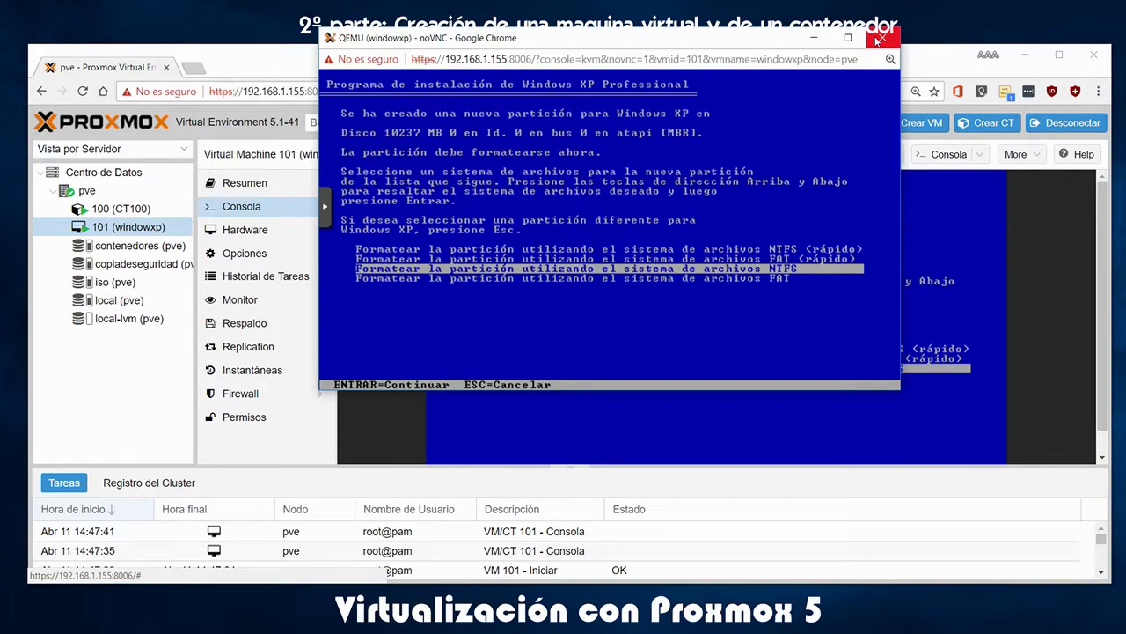
key("Up")
key("Up")
key("Return")
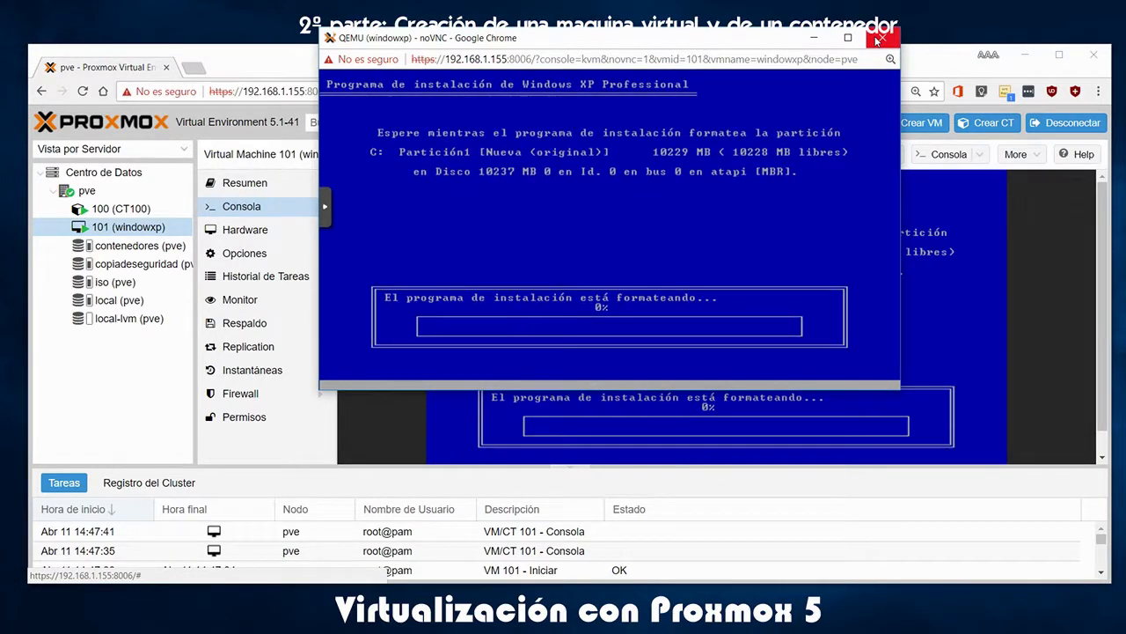